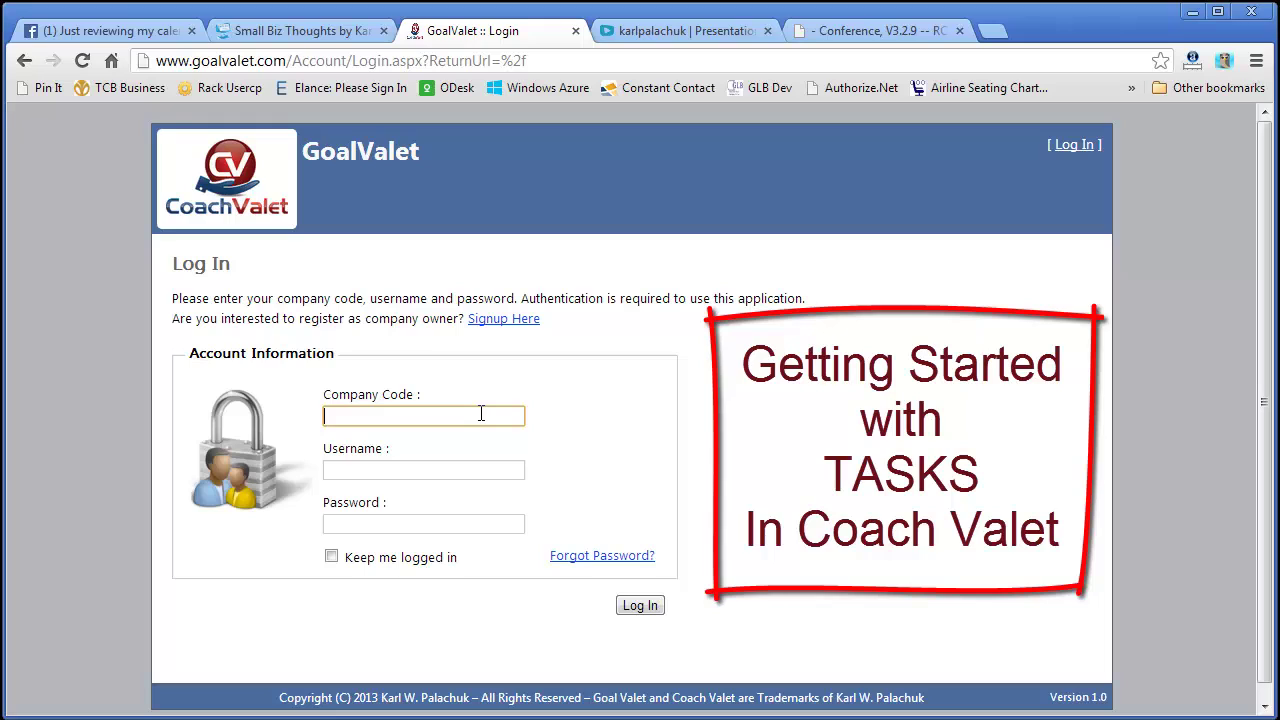
# Step: Log in to the GoalValet site by entering the company code, the username and the account password
pyautogui.click(481, 413)
pyautogui.press('Down')
pyautogui.press('Return')
pyautogui.press('Tab')
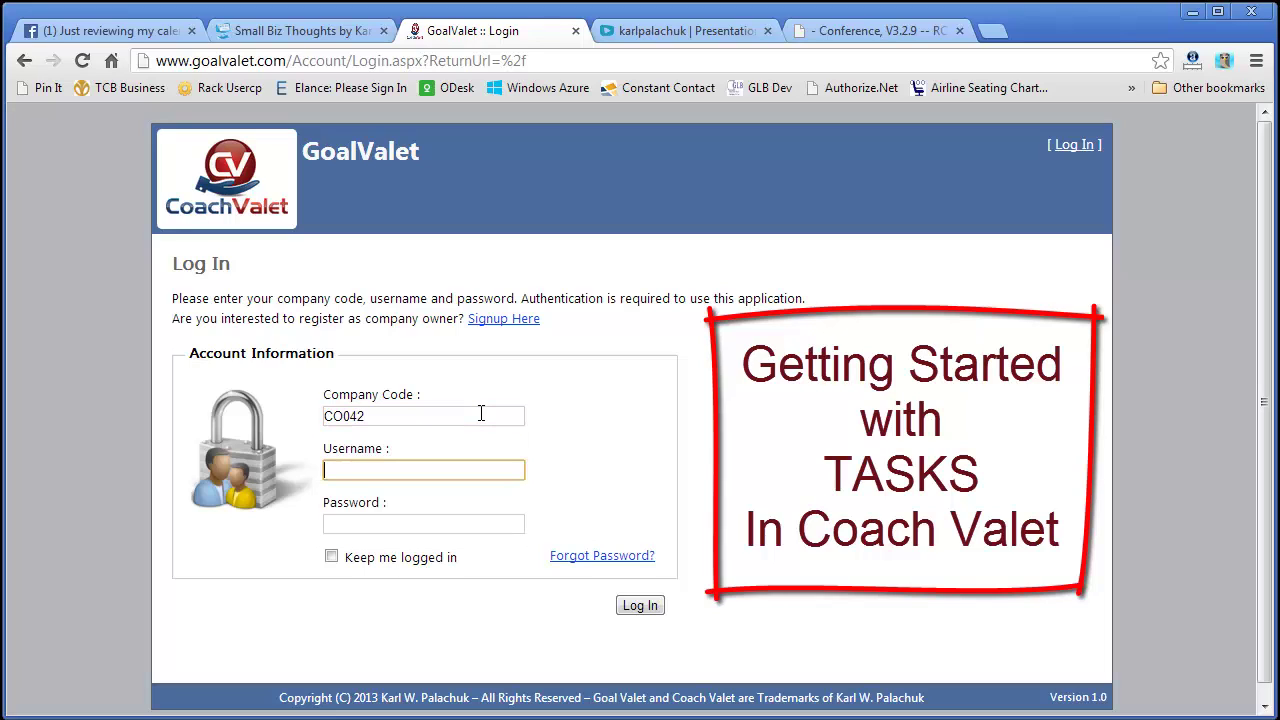
pyautogui.write('Larry')
pyautogui.press('Tab')
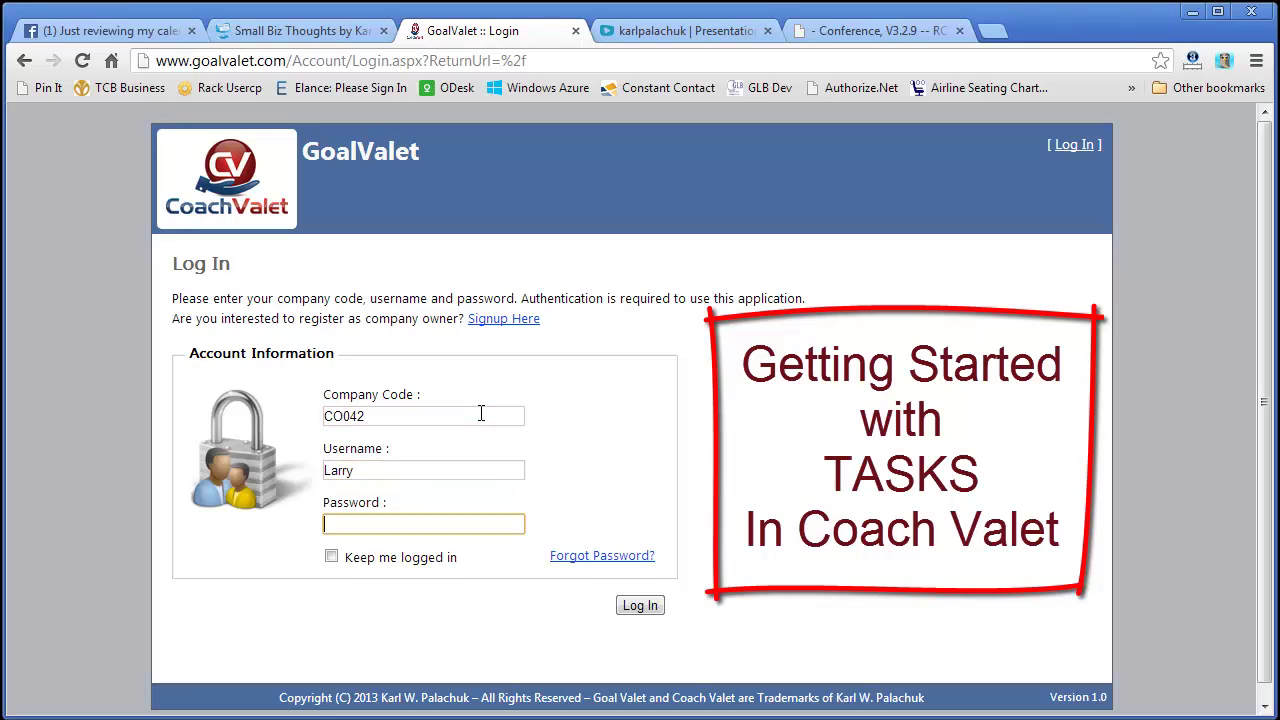
pyautogui.write('••••••••')
pyautogui.press('Return')
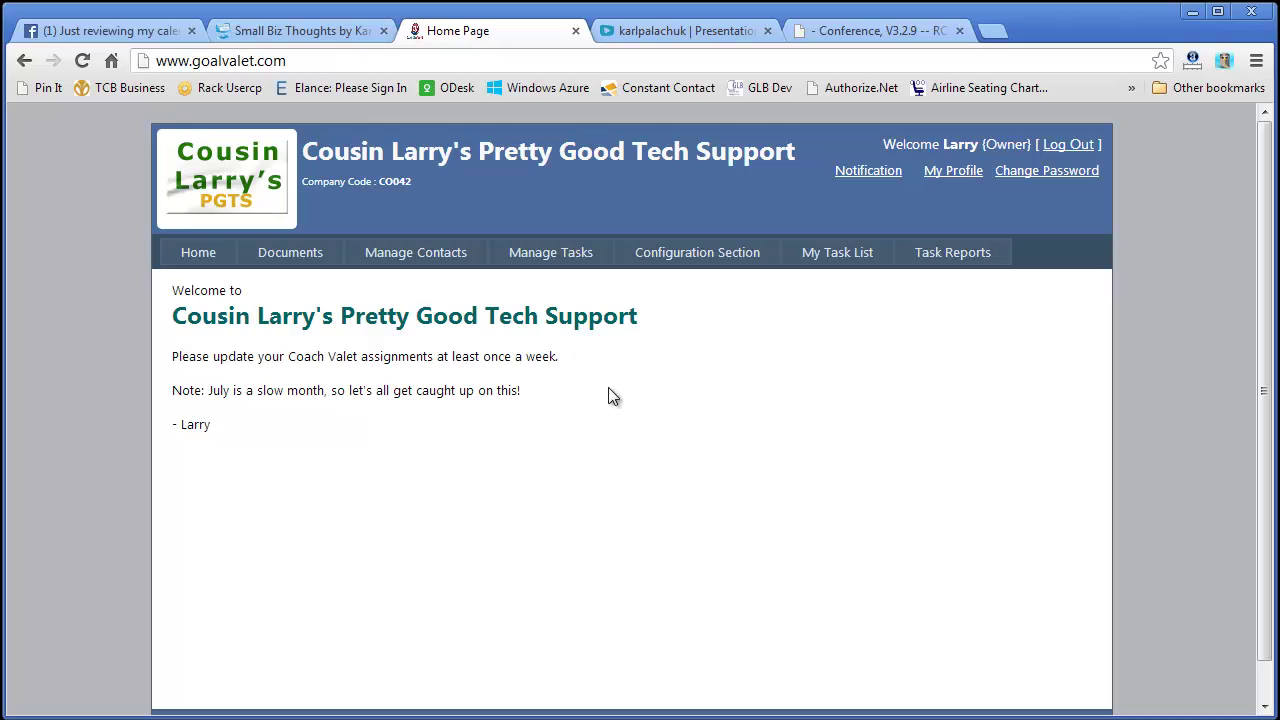
# Step: Open My Task List to view the tasks assigned to the logged-in account
pyautogui.moveTo(680, 252)
pyautogui.moveTo(532, 260)
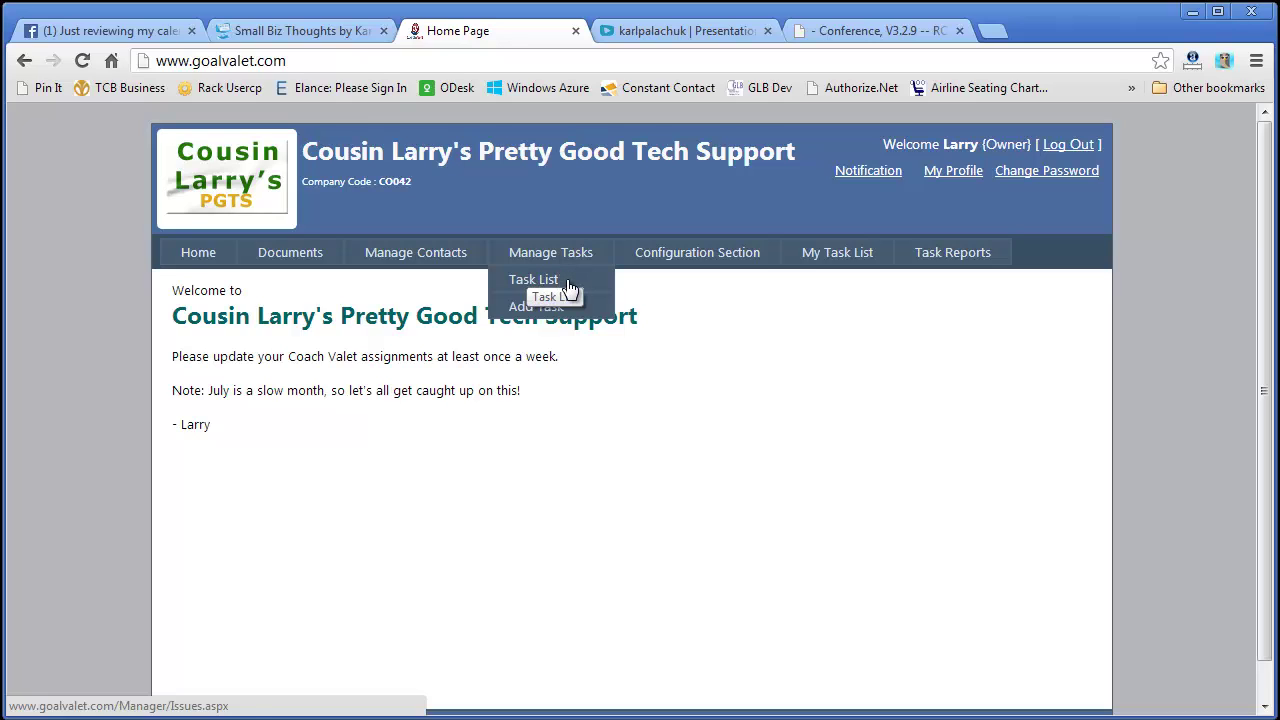
pyautogui.click(876, 261)
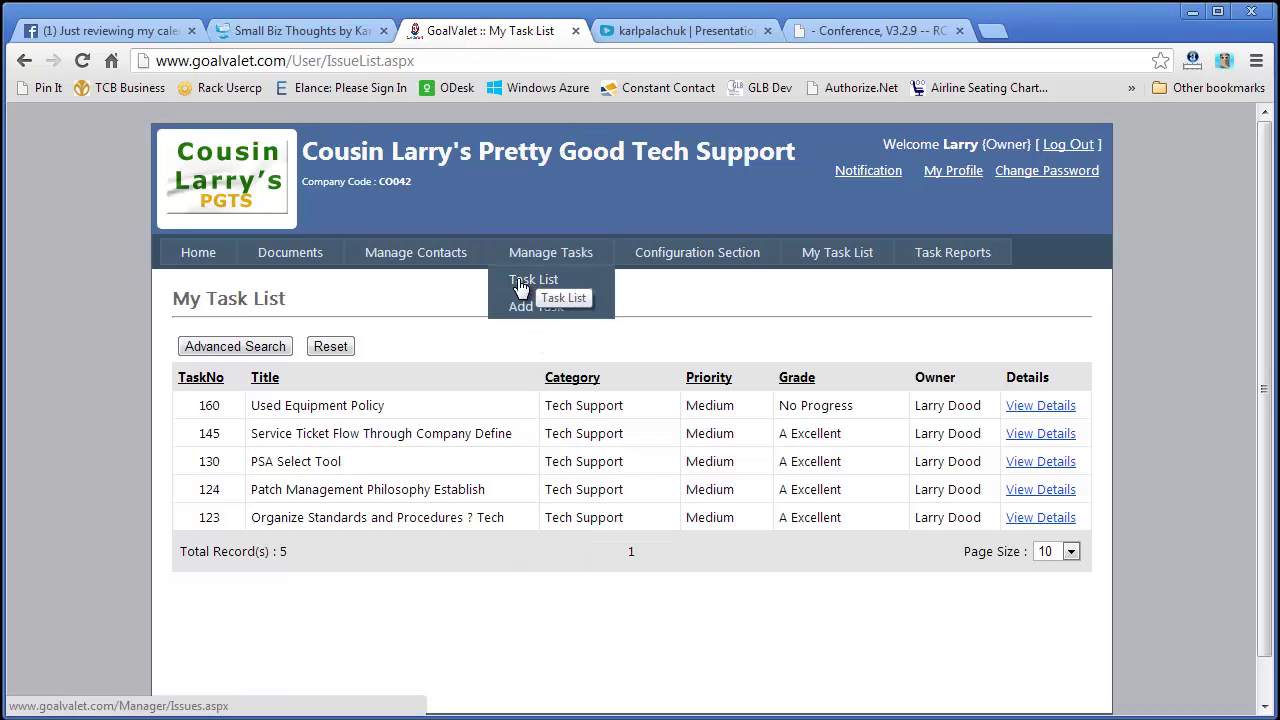
# Step: Open the company-wide task list for managing tasks and set its page size to 200
pyautogui.click(512, 287)
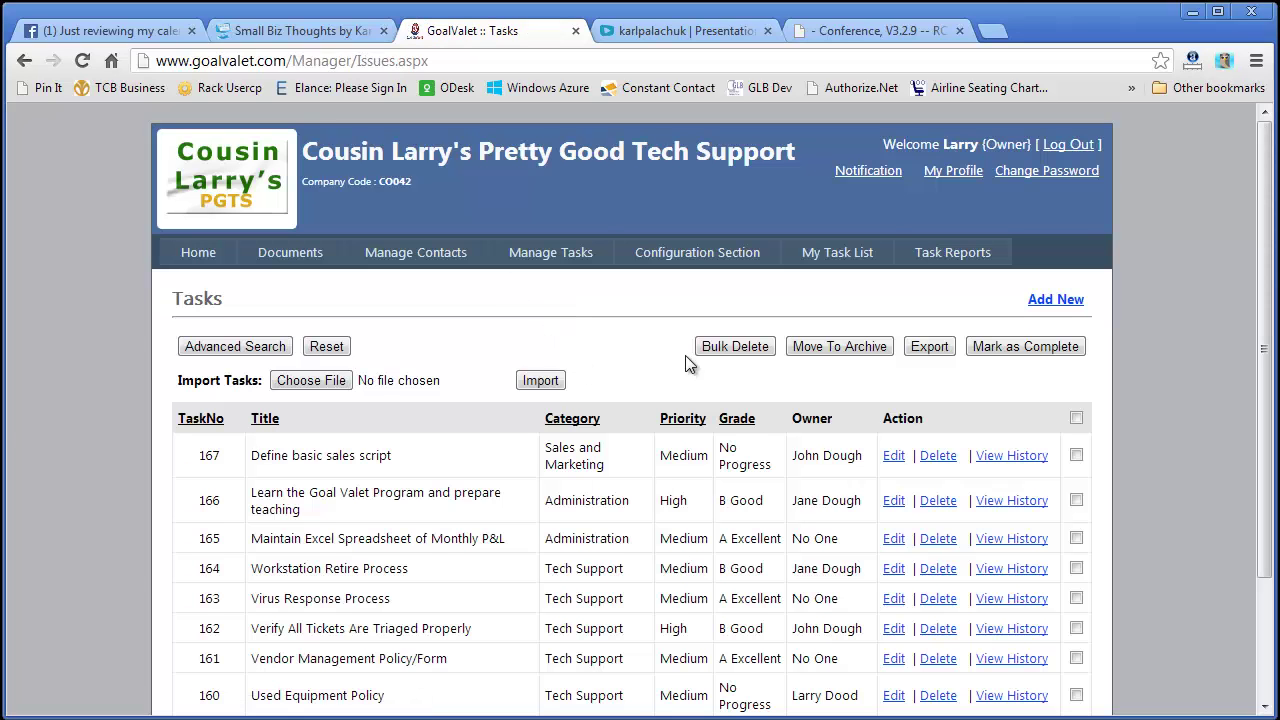
pyautogui.scroll(-3, 700, 364)
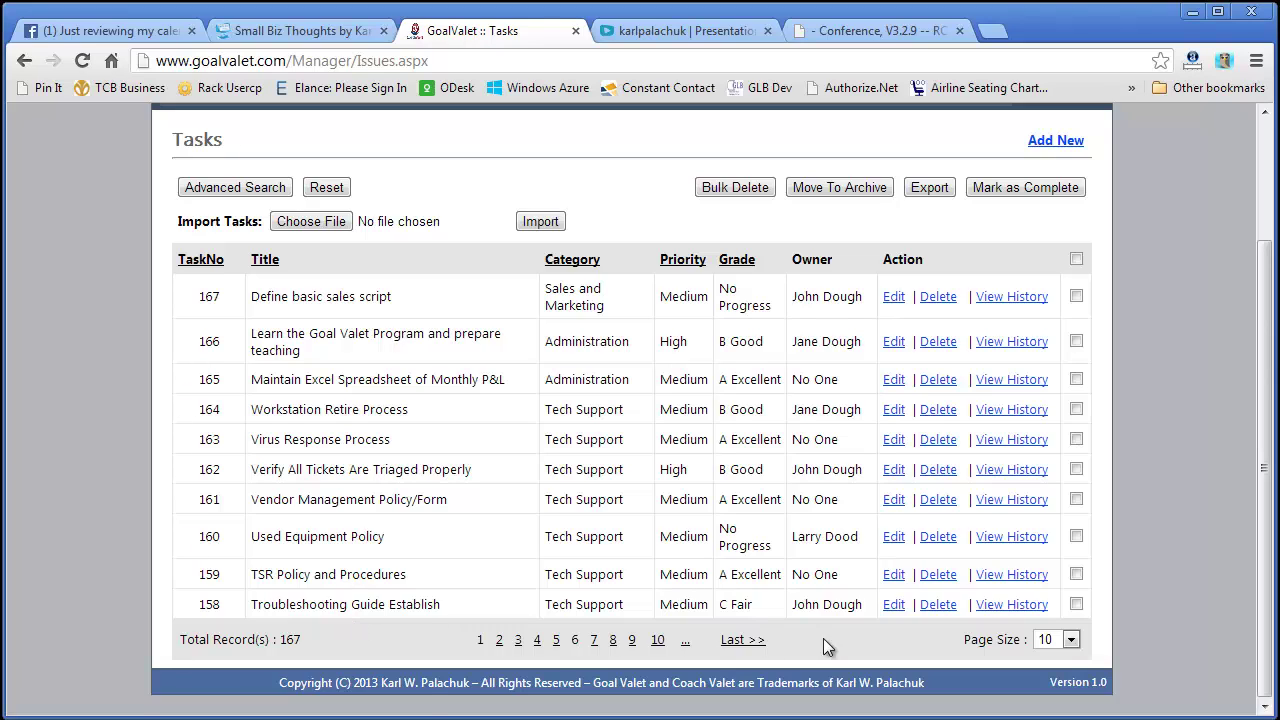
pyautogui.click(1071, 639)
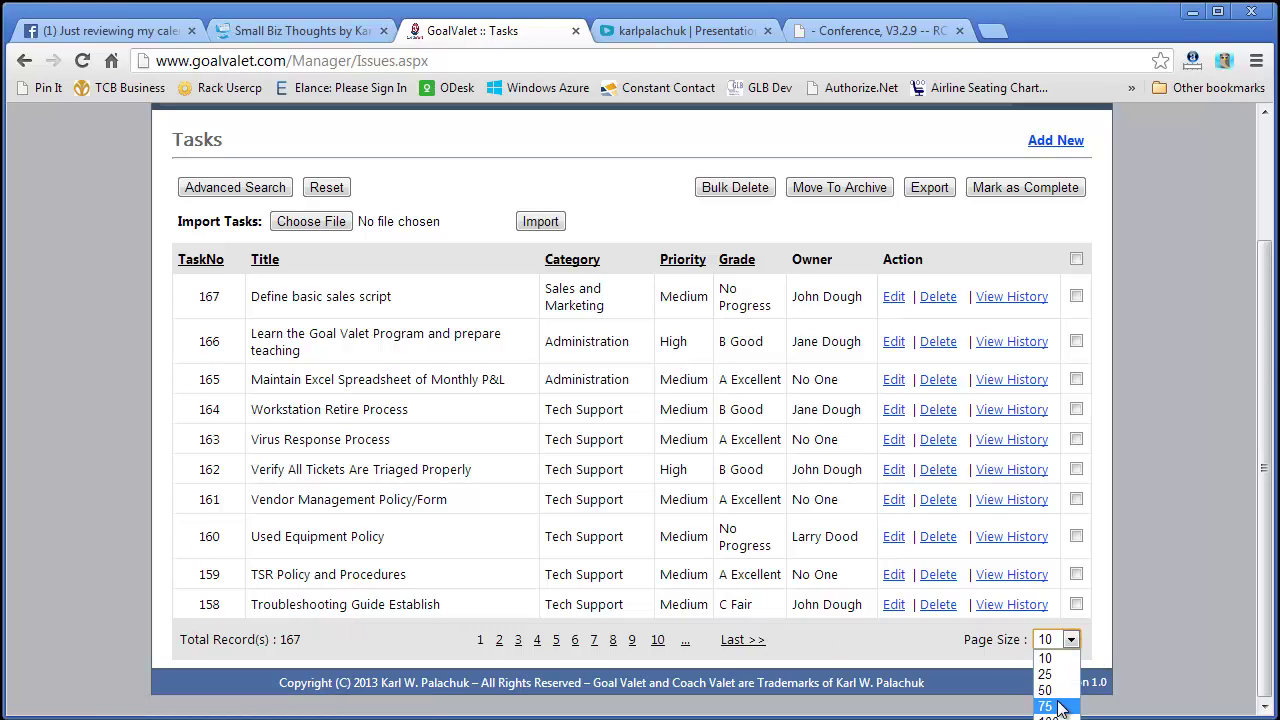
pyautogui.click(1050, 674)
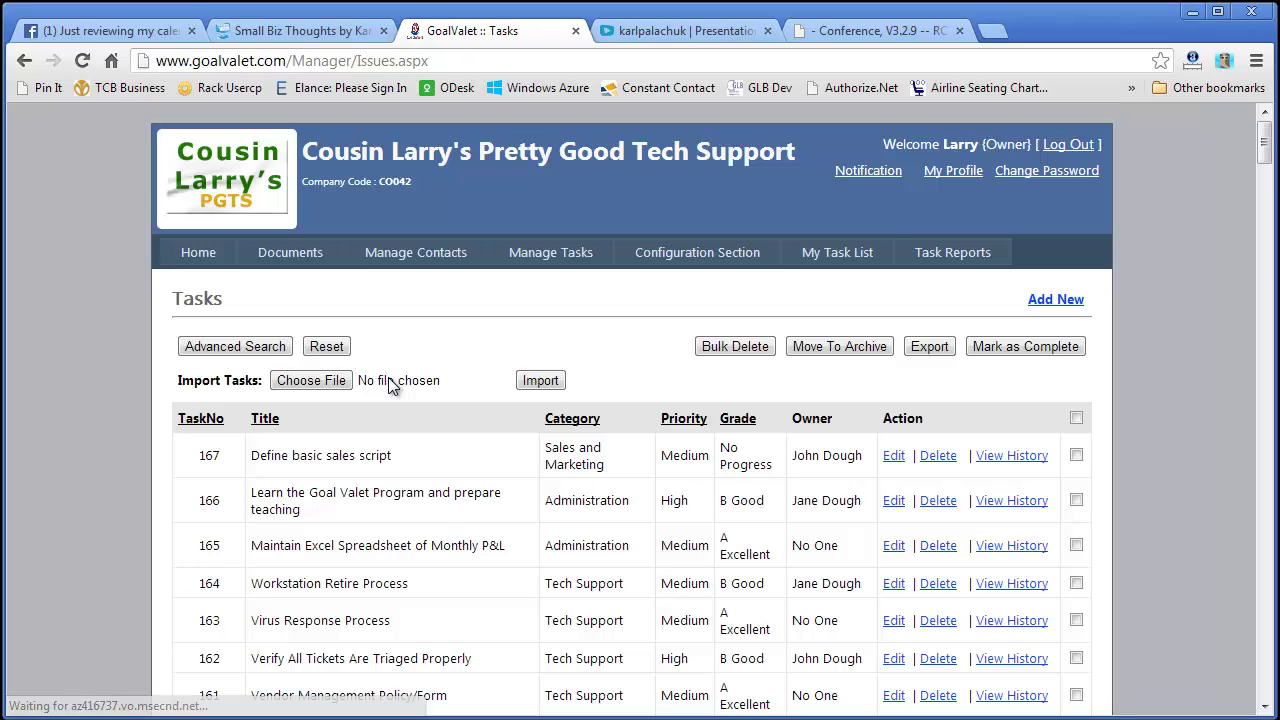
# Step: Sort the company task list by task number in ascending order and review the tasks from first to last
pyautogui.click(192, 427)
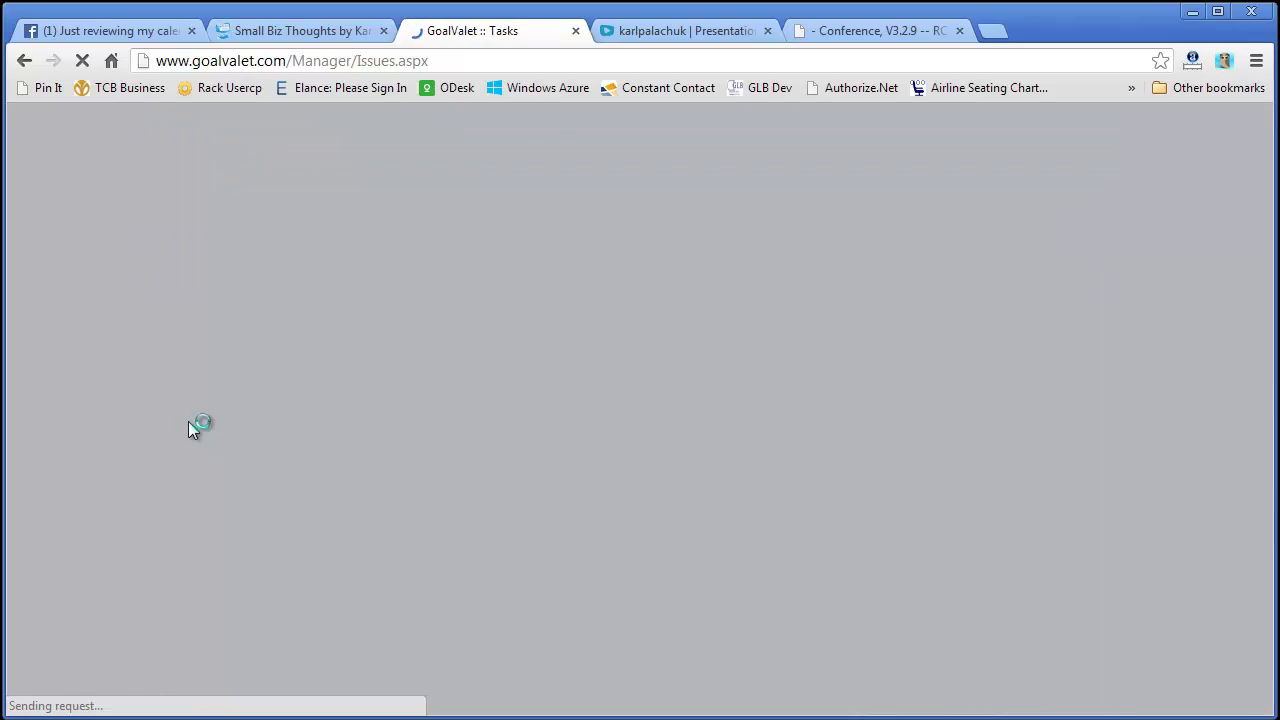
pyautogui.scroll(-20, 231, 508)
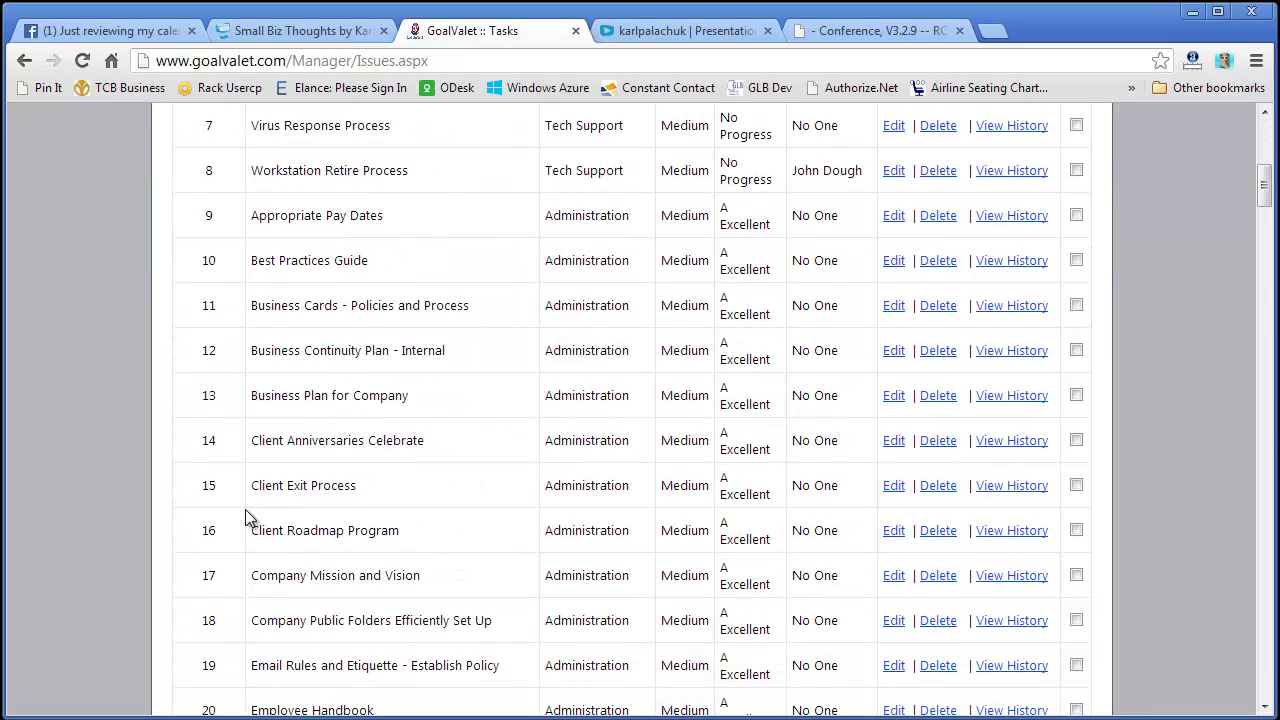
pyautogui.scroll(10, 245, 509)
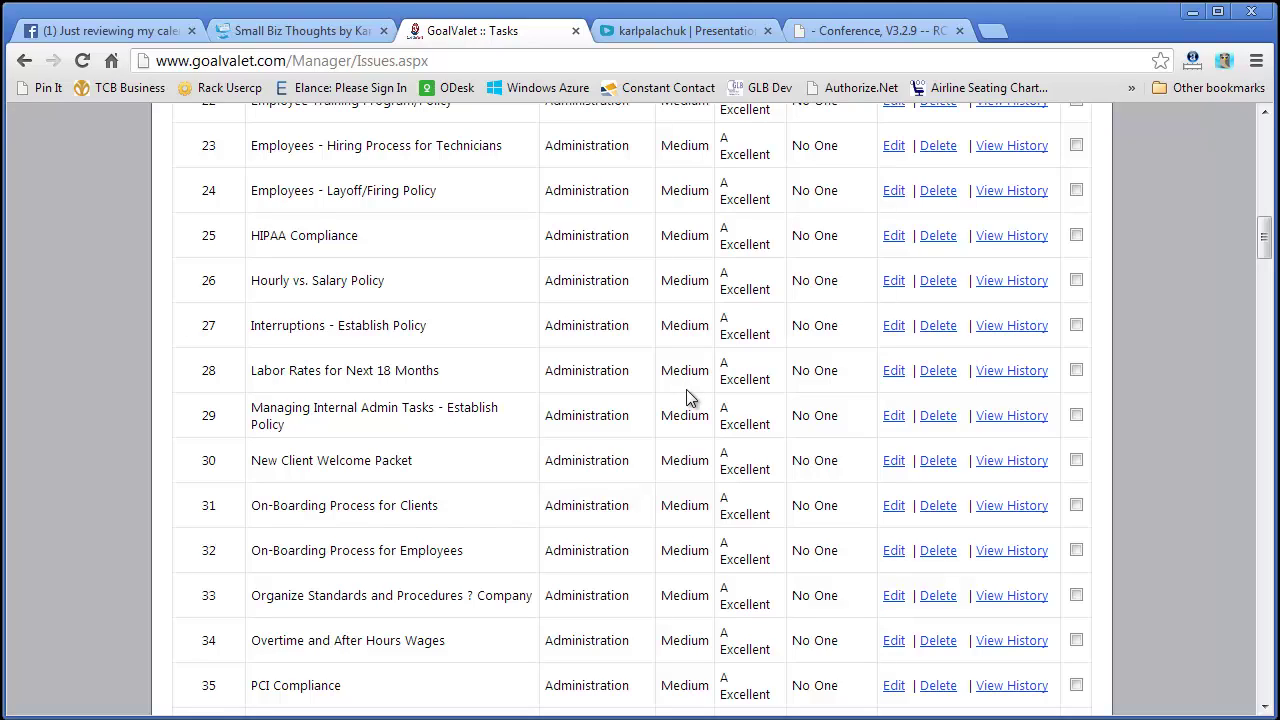
pyautogui.scroll(-5, 740, 412)
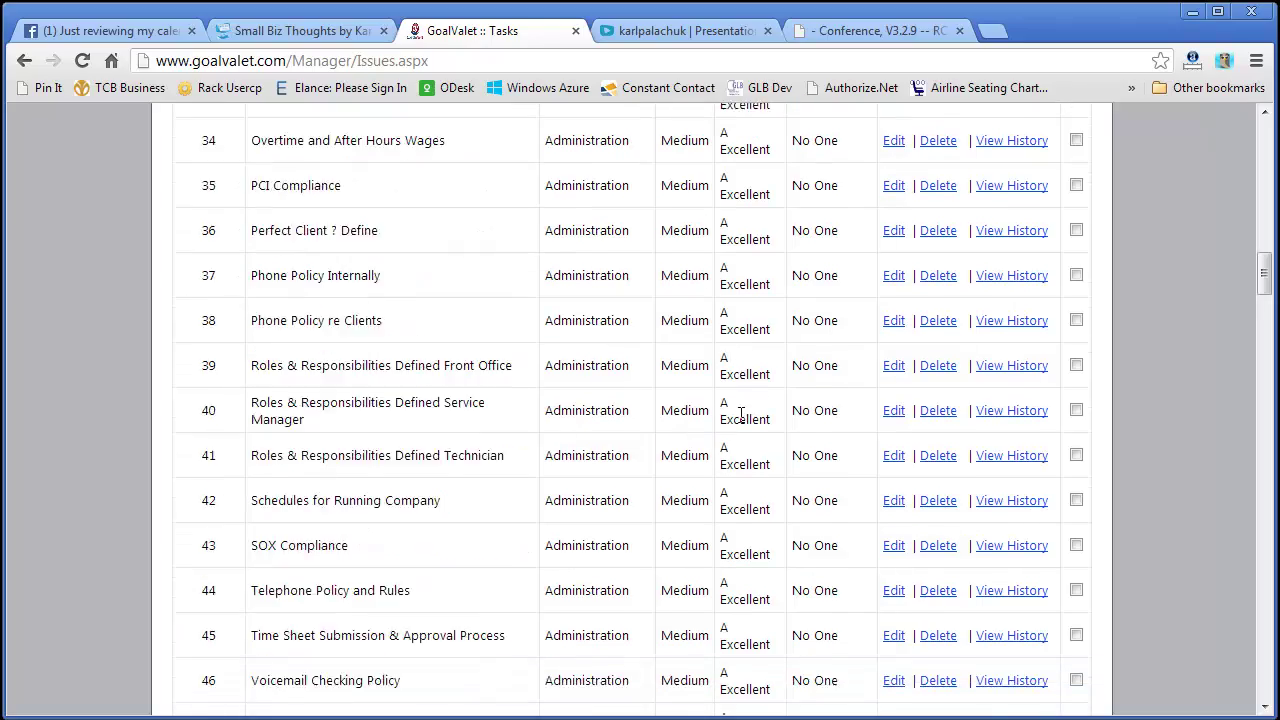
pyautogui.scroll(-20, 740, 412)
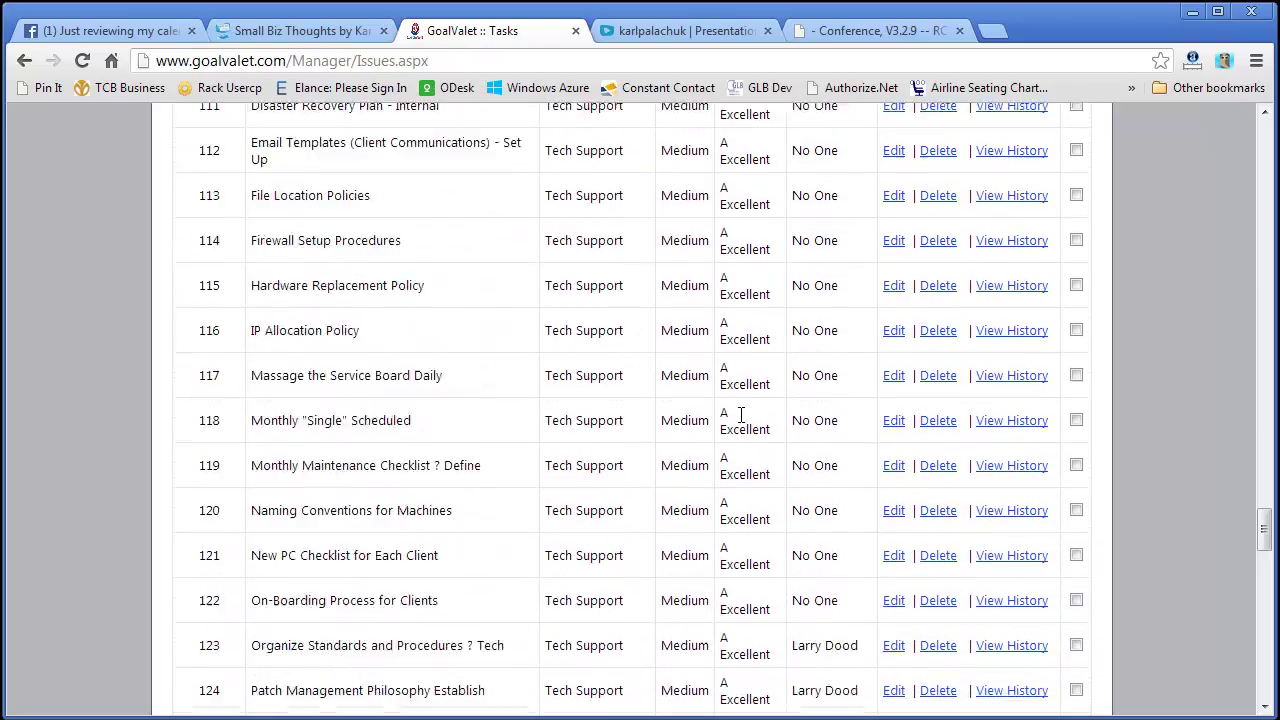
pyautogui.scroll(-20, 740, 414)
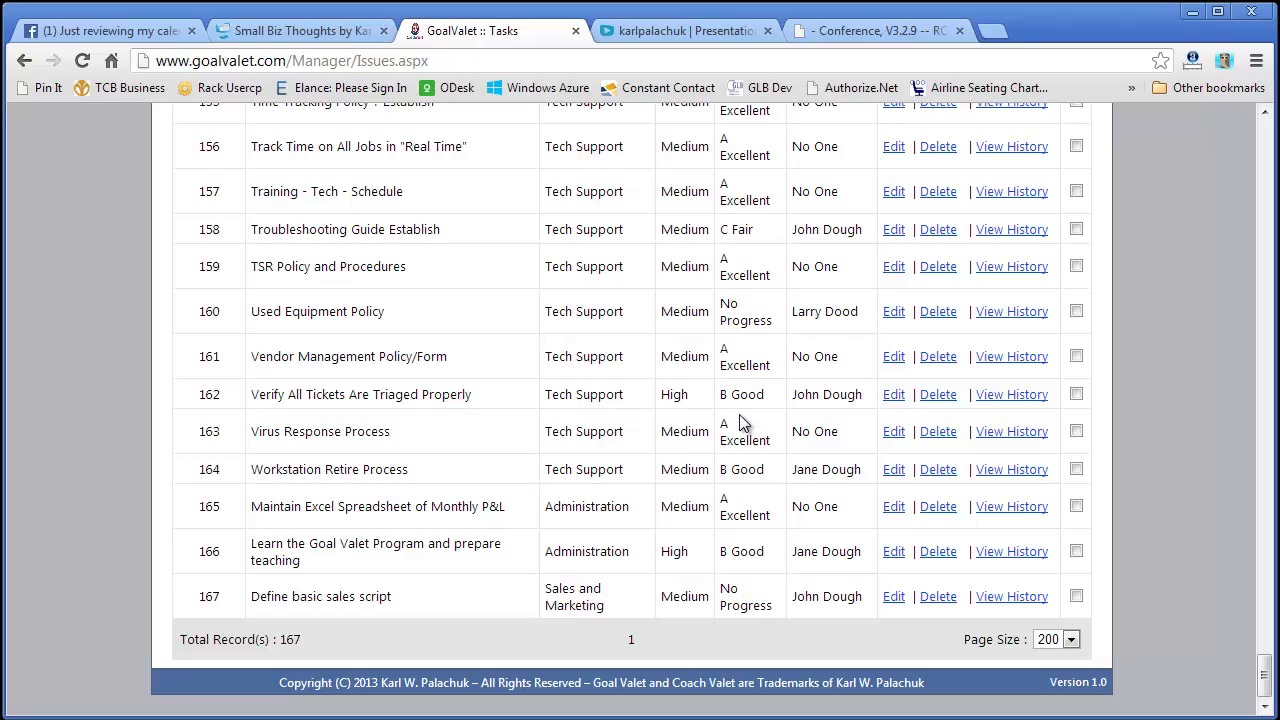
pyautogui.scroll(20, 739, 414)
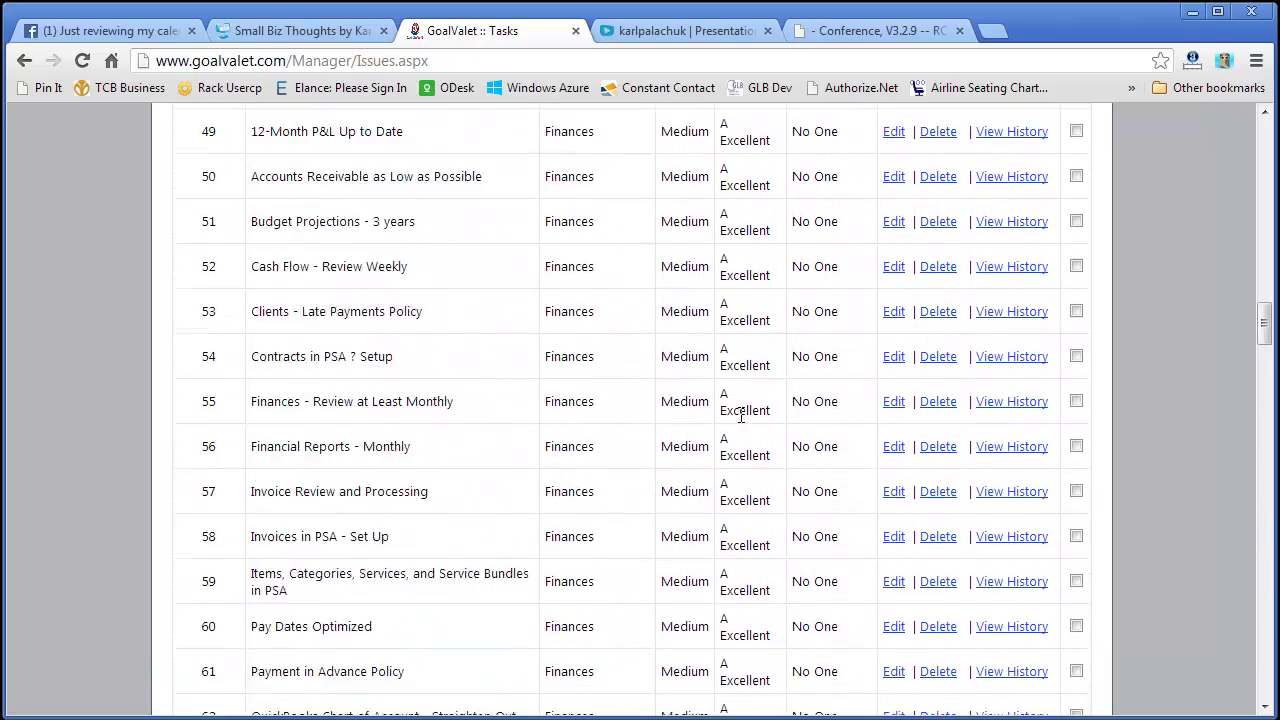
pyautogui.scroll(20, 740, 416)
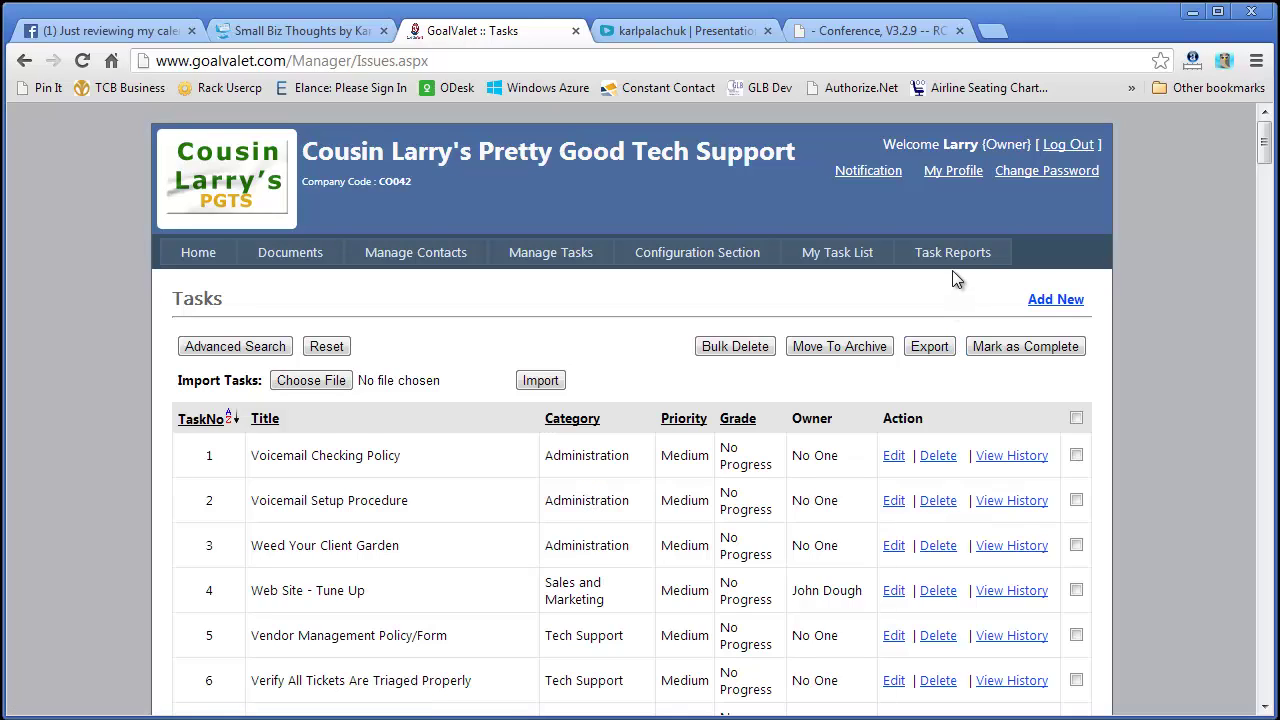
# Step: Open the Task By Category report and look through the Administration tasks on its first page
pyautogui.moveTo(952, 265)
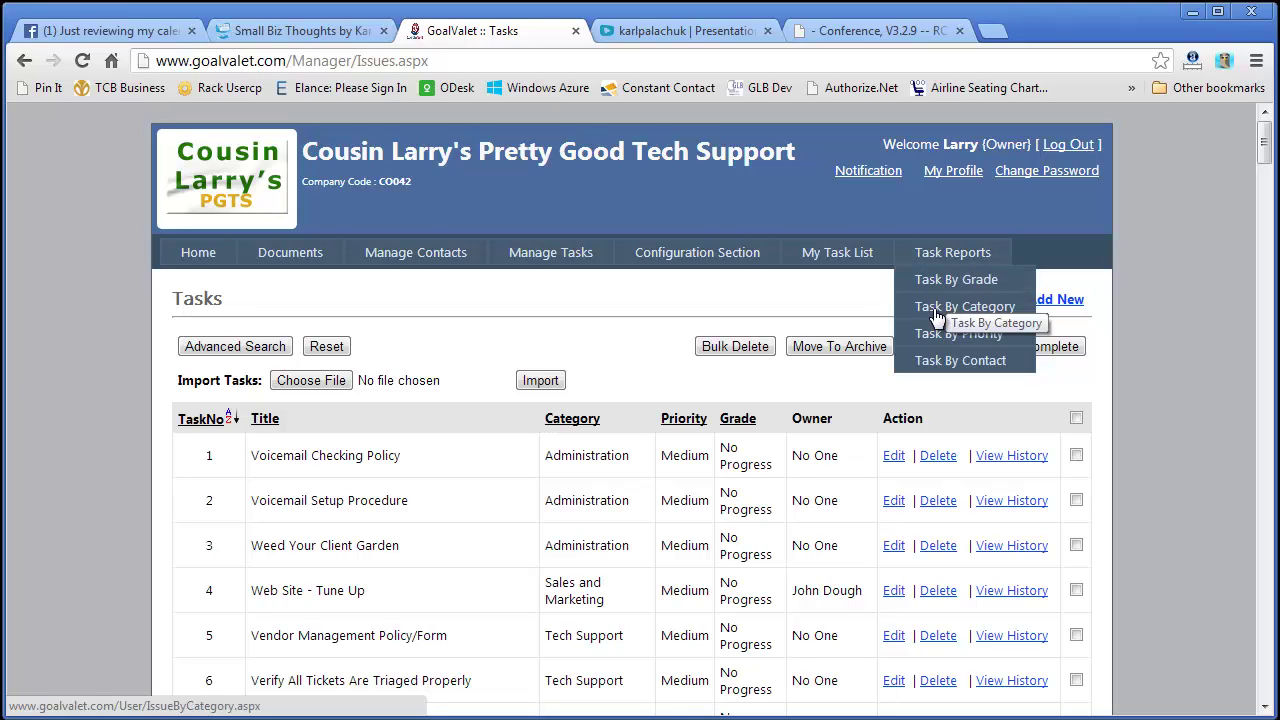
pyautogui.click(934, 309)
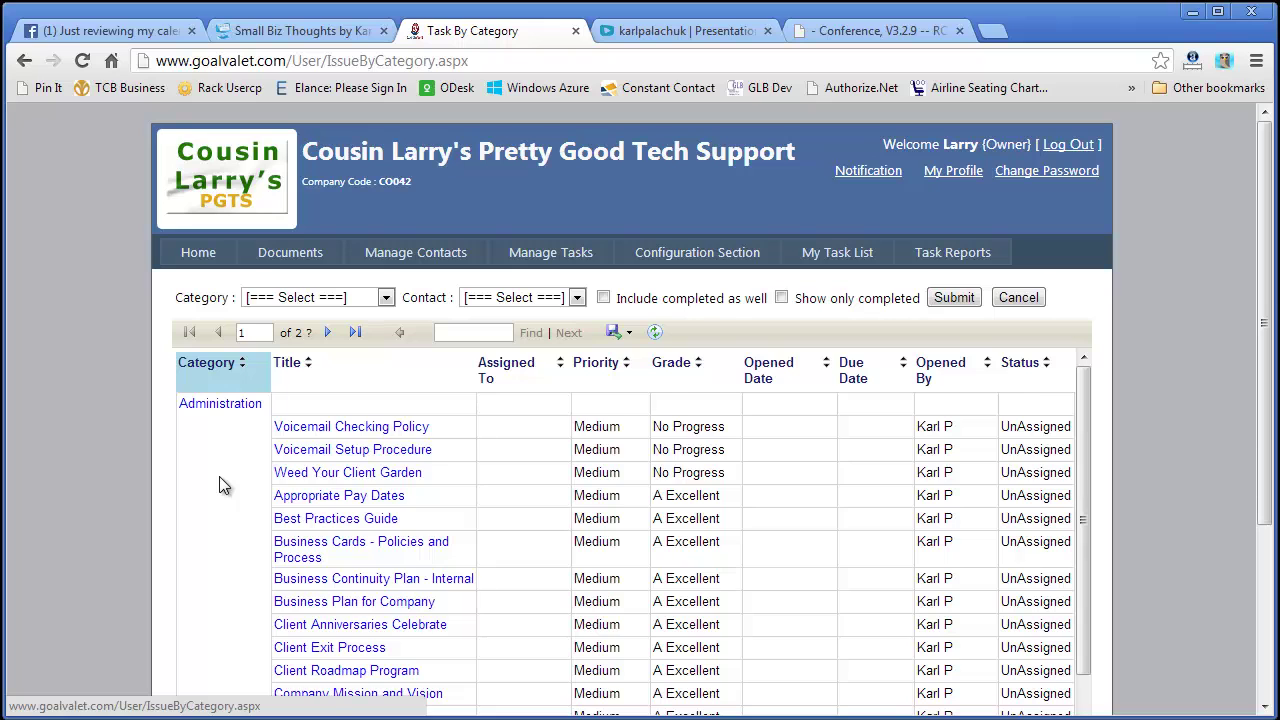
pyautogui.scroll(-10, 219, 476)
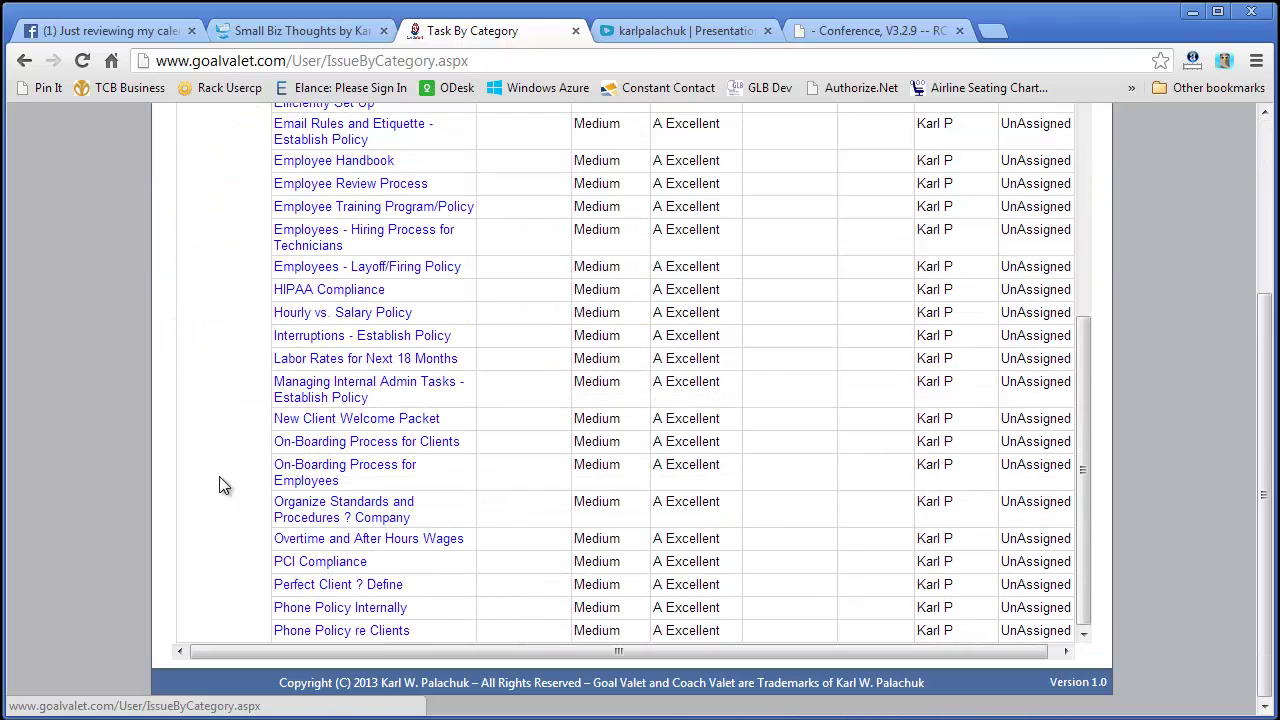
pyautogui.scroll(10, 232, 445)
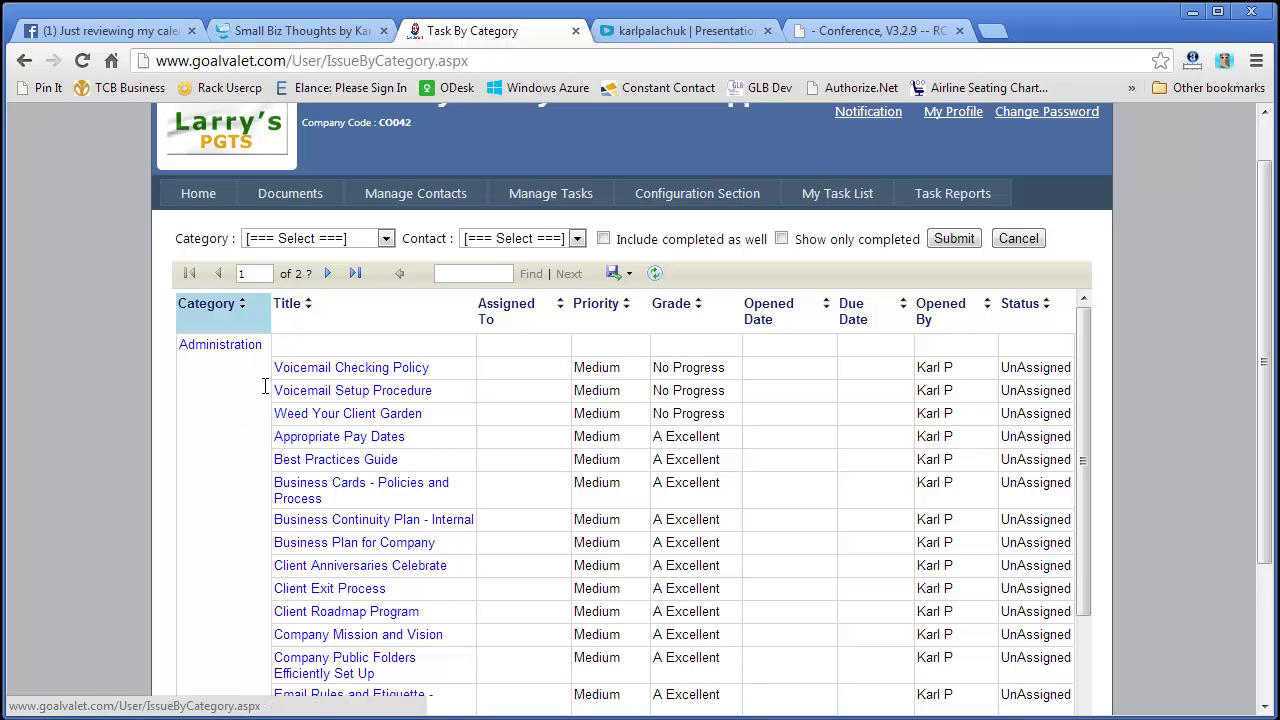
pyautogui.scroll(-5, 580, 412)
pyautogui.scroll(-1, 580, 412)
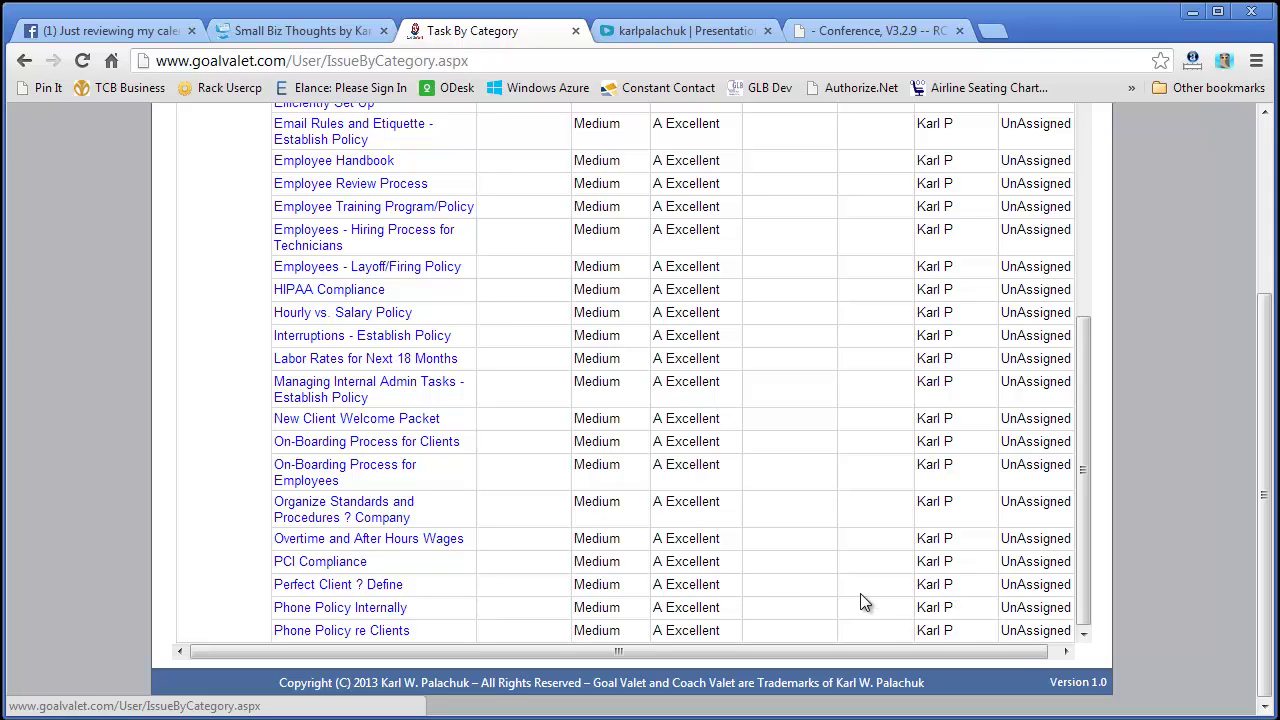
pyautogui.scroll(6, 862, 597)
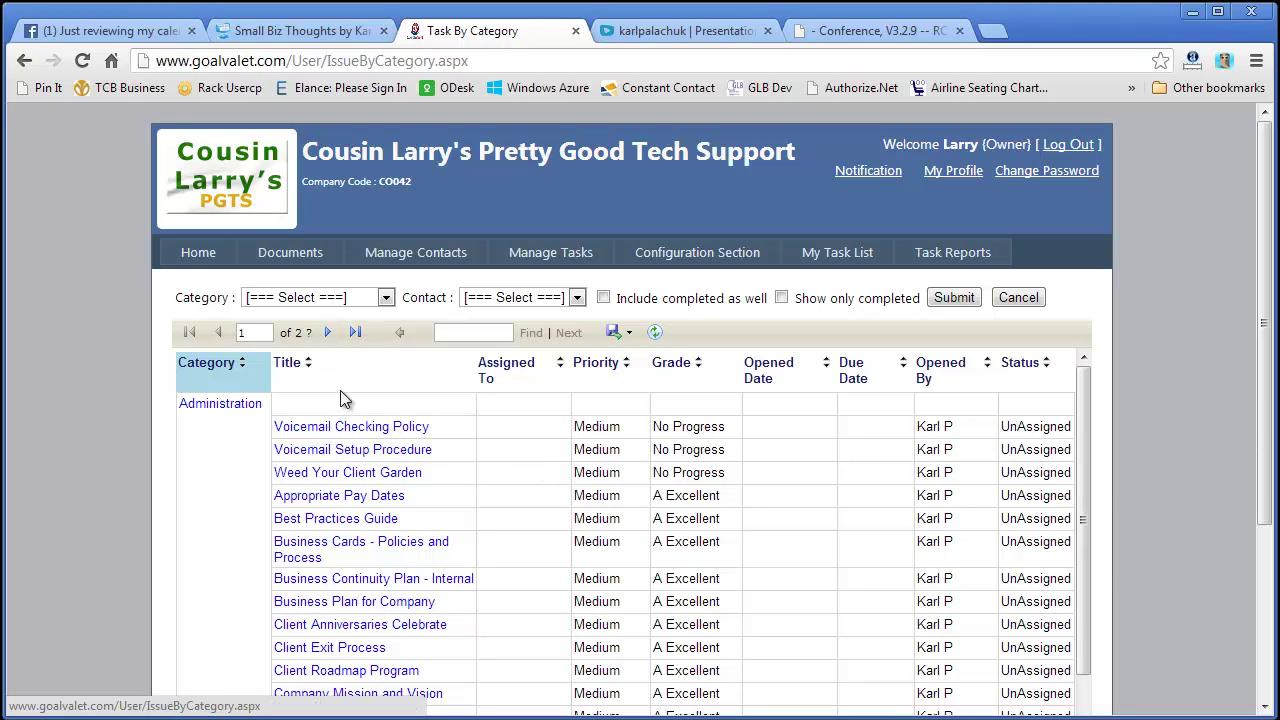
# Step: Go to page 2 of the category report and examine the Administration, Finances and Relax Focus Succeed tasks
pyautogui.click(329, 334)
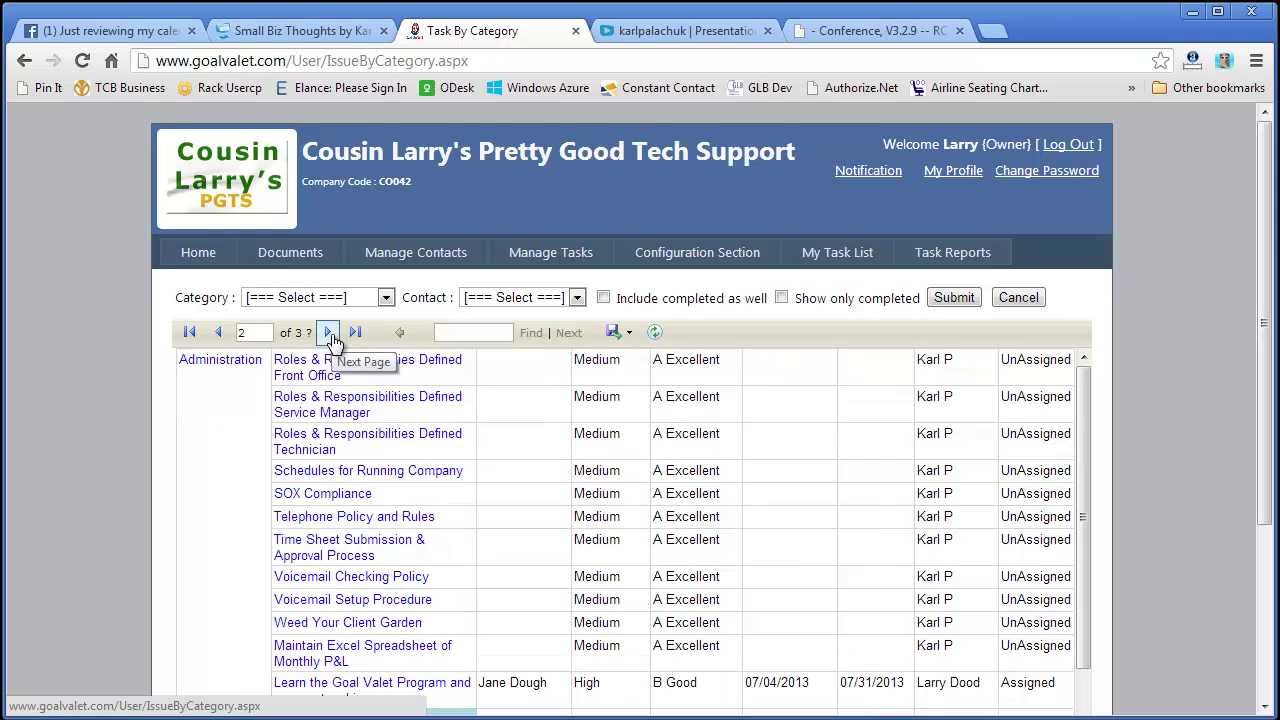
pyautogui.scroll(-5, 345, 470)
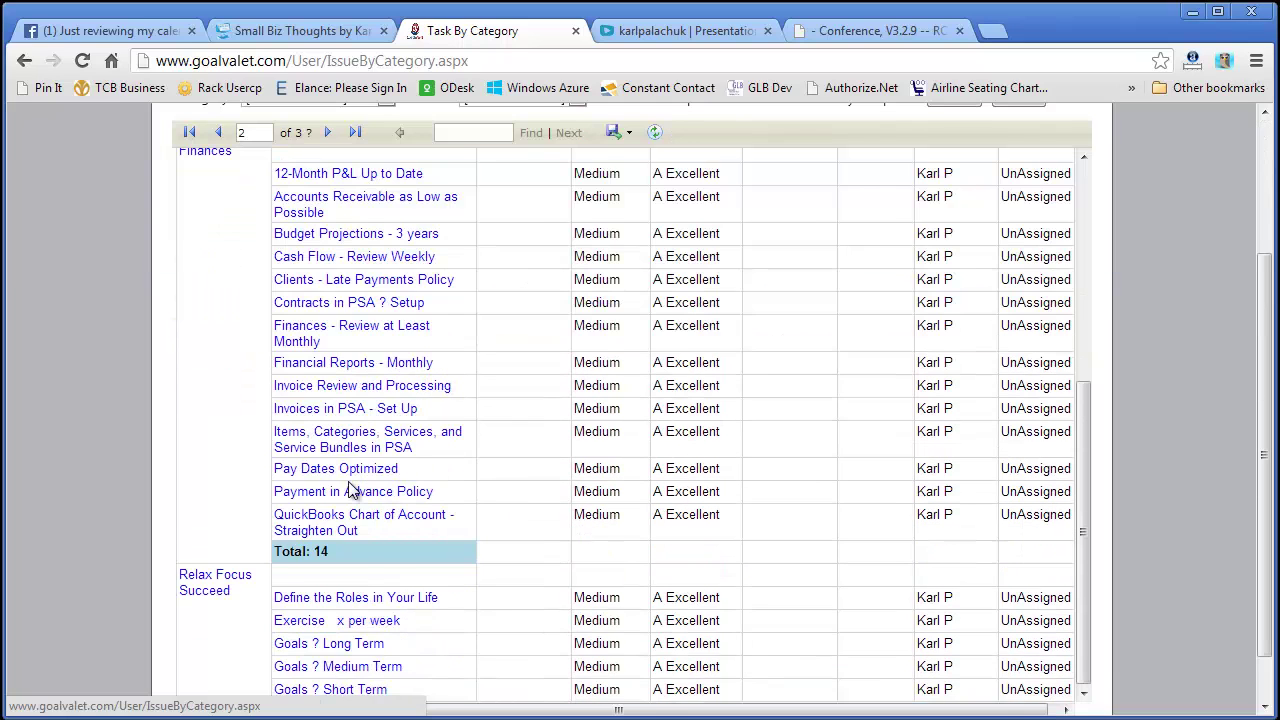
pyautogui.scroll(1, 352, 490)
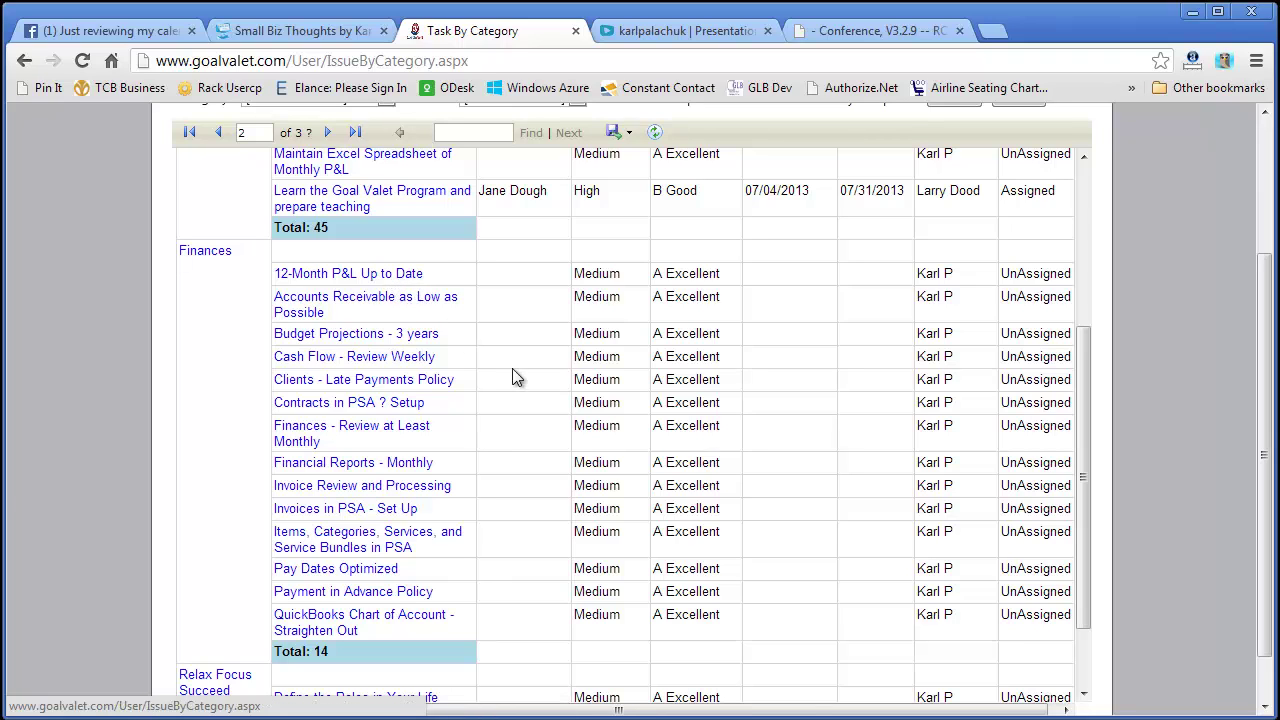
pyautogui.scroll(4, 520, 381)
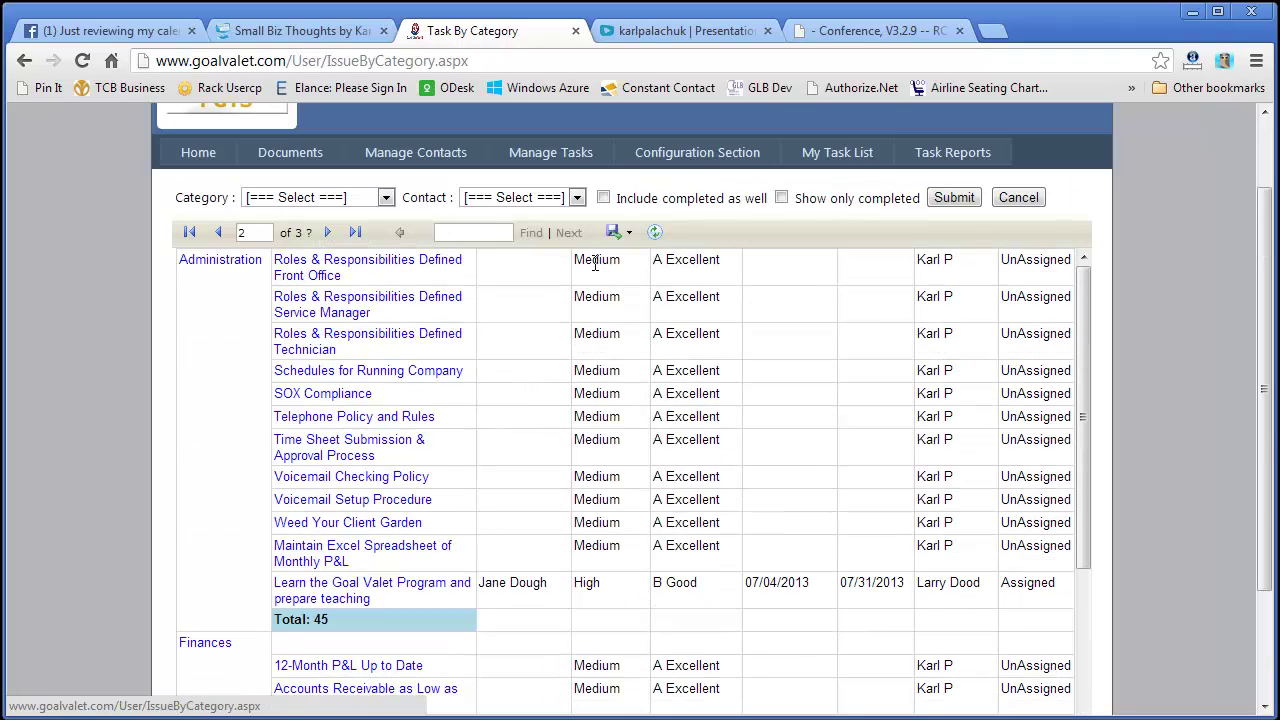
pyautogui.scroll(-5, 598, 400)
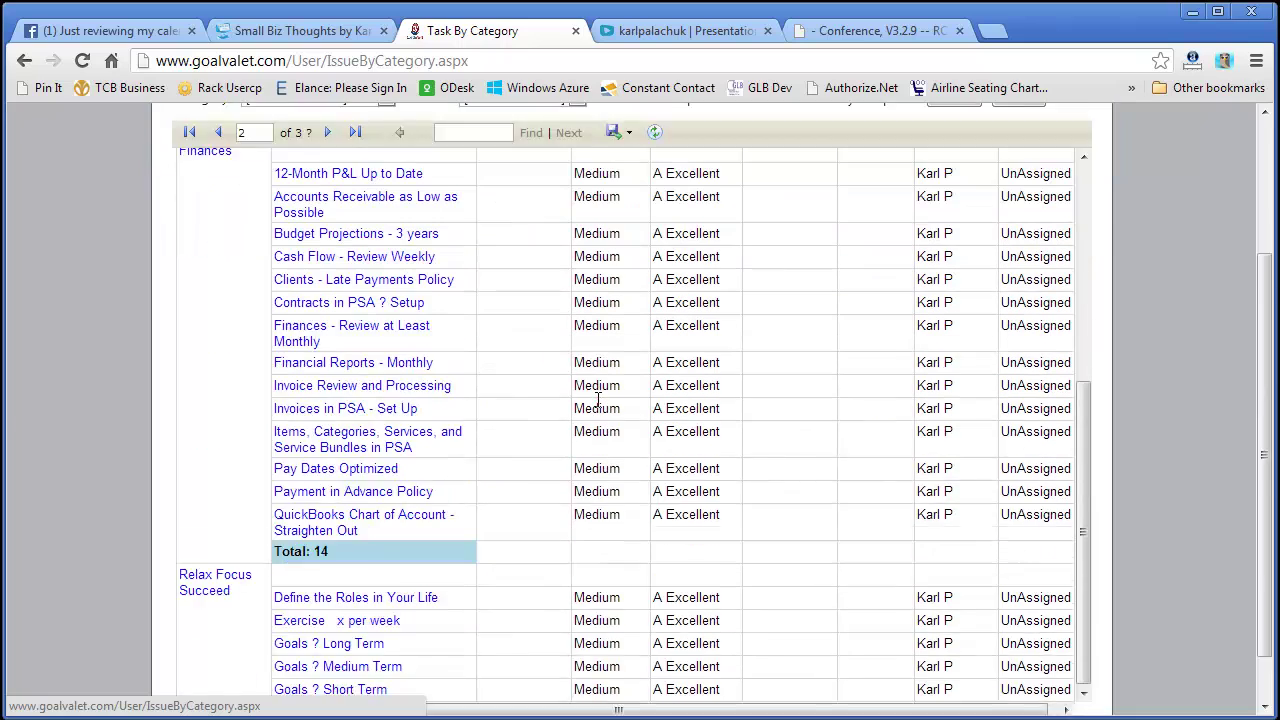
pyautogui.scroll(-1, 598, 400)
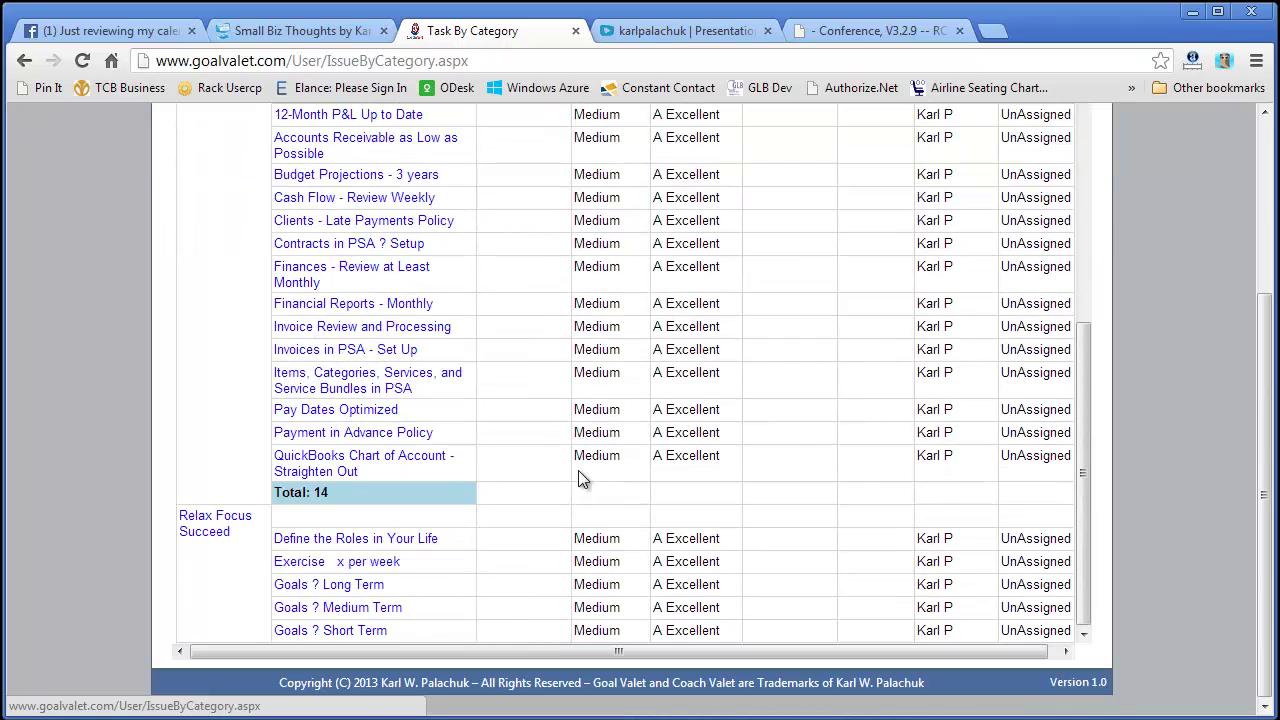
pyautogui.scroll(2, 548, 490)
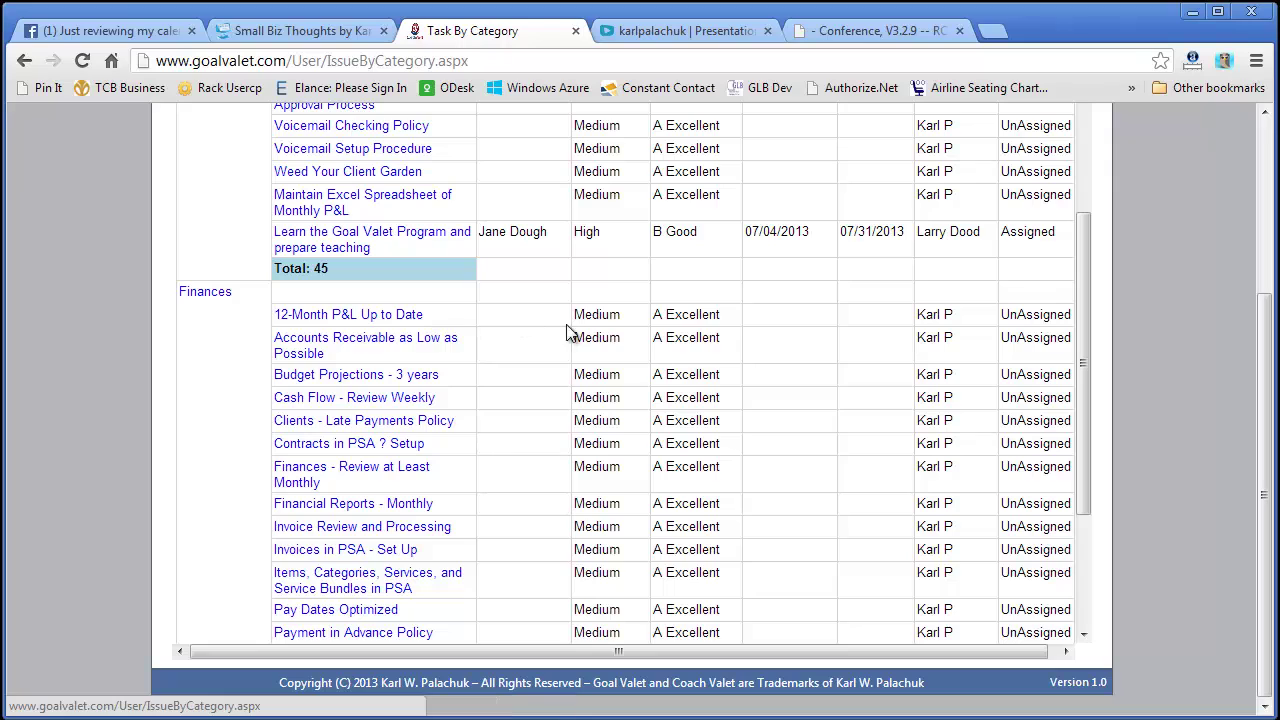
# Step: Open the Finances task "12-Month P&L Up to Date" for editing and set its priority to High and grade to B Good
pyautogui.click(402, 318)
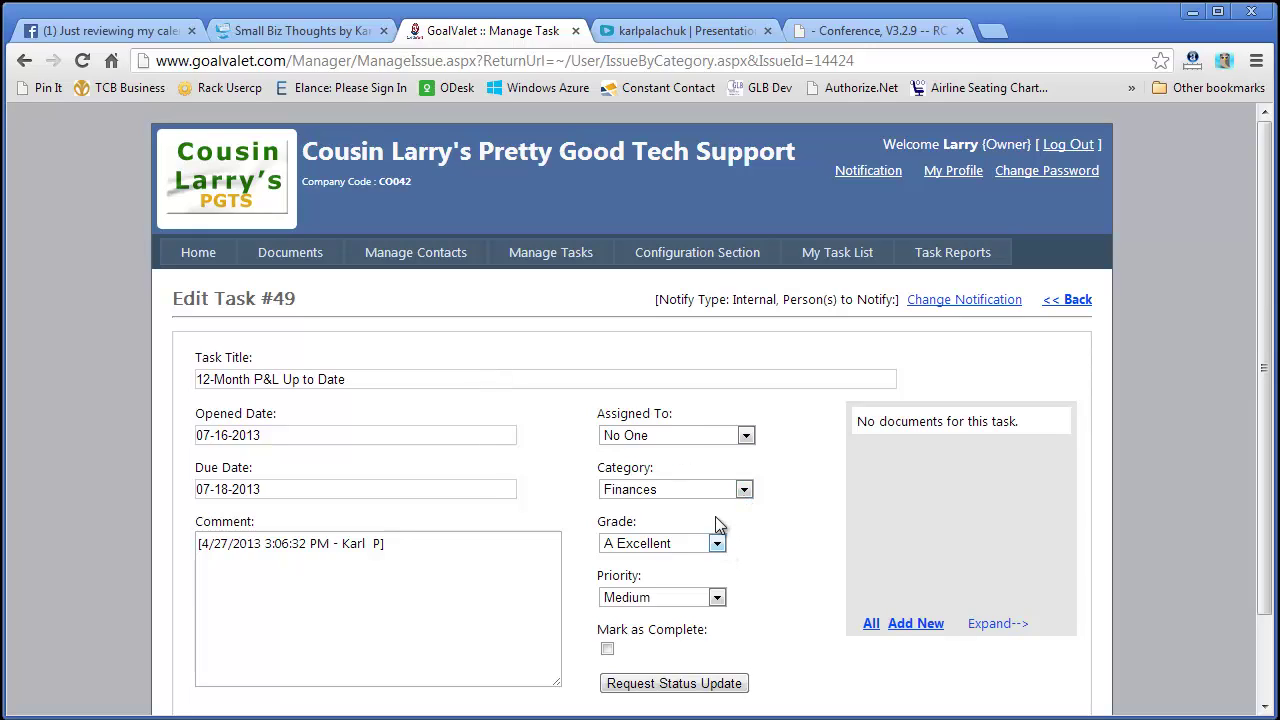
pyautogui.click(717, 600)
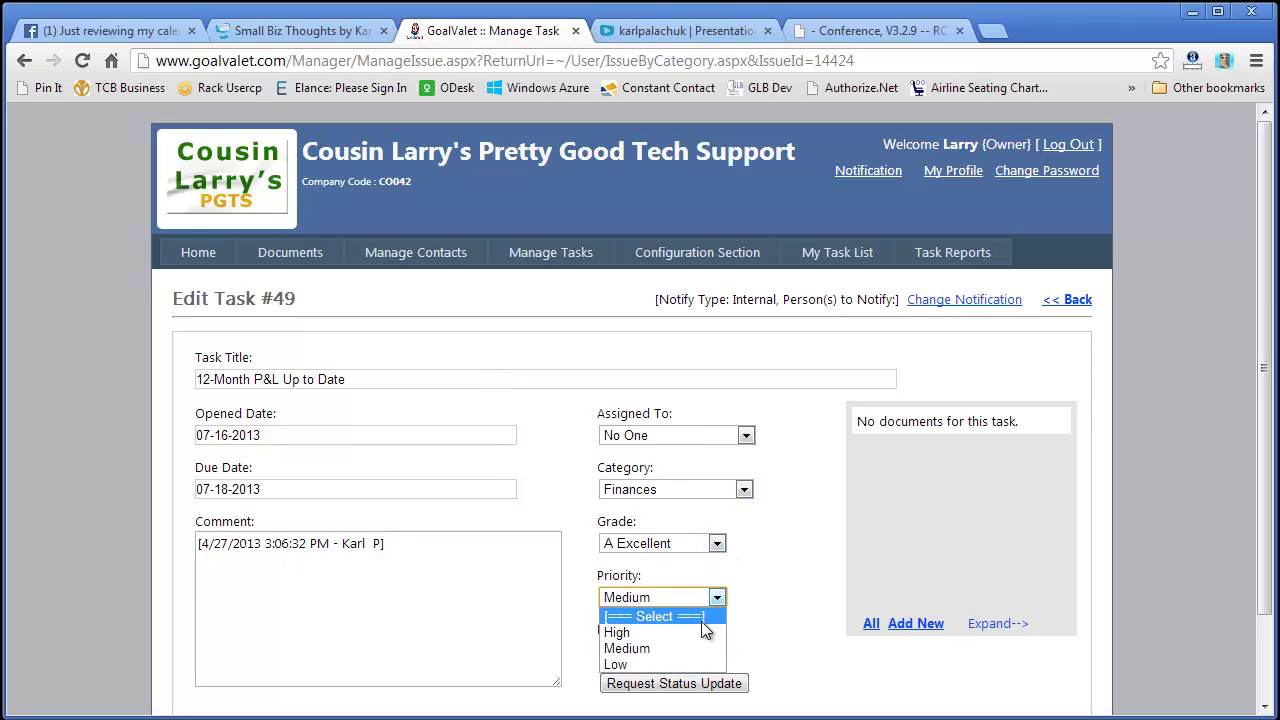
pyautogui.click(697, 632)
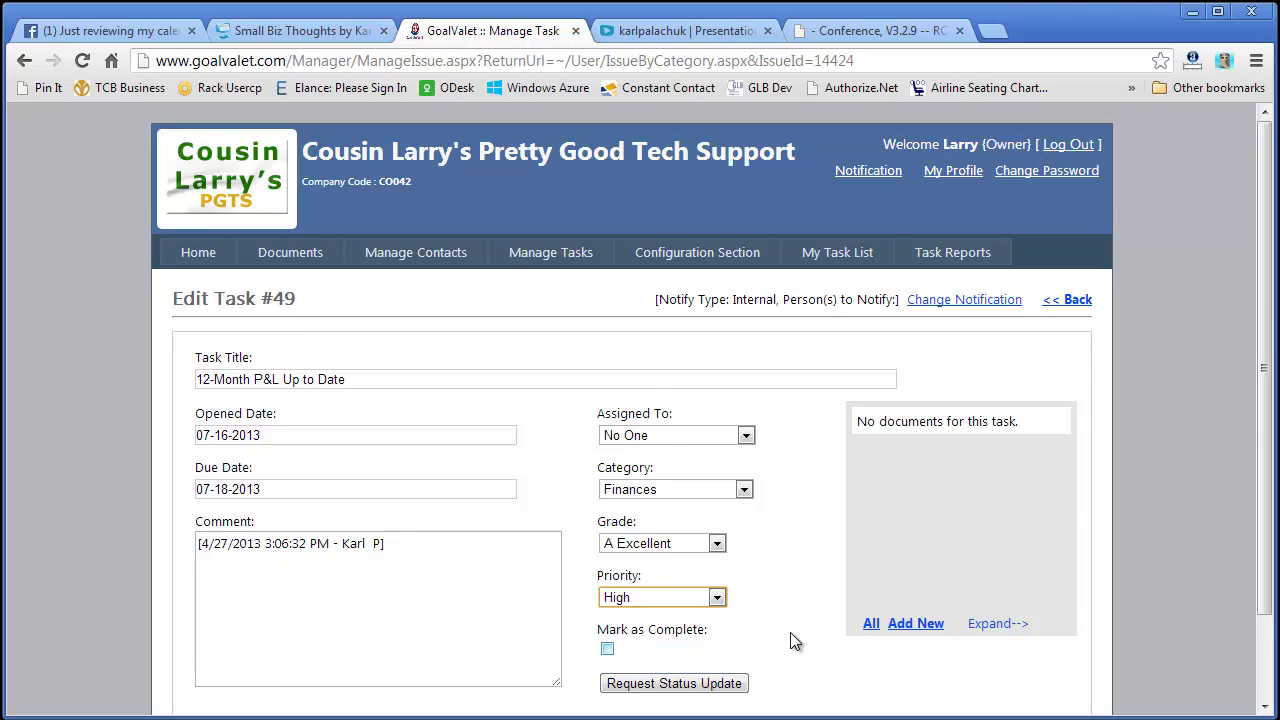
pyautogui.scroll(-2, 790, 635)
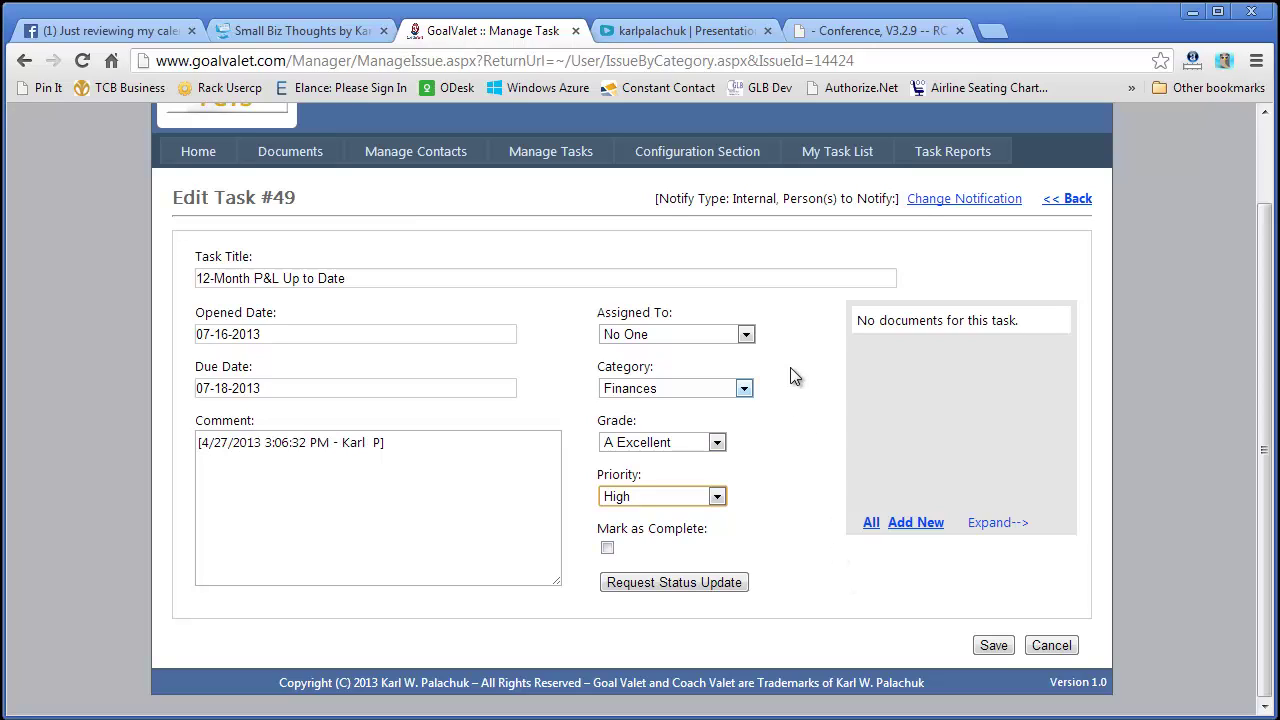
pyautogui.click(720, 442)
pyautogui.click(696, 493)
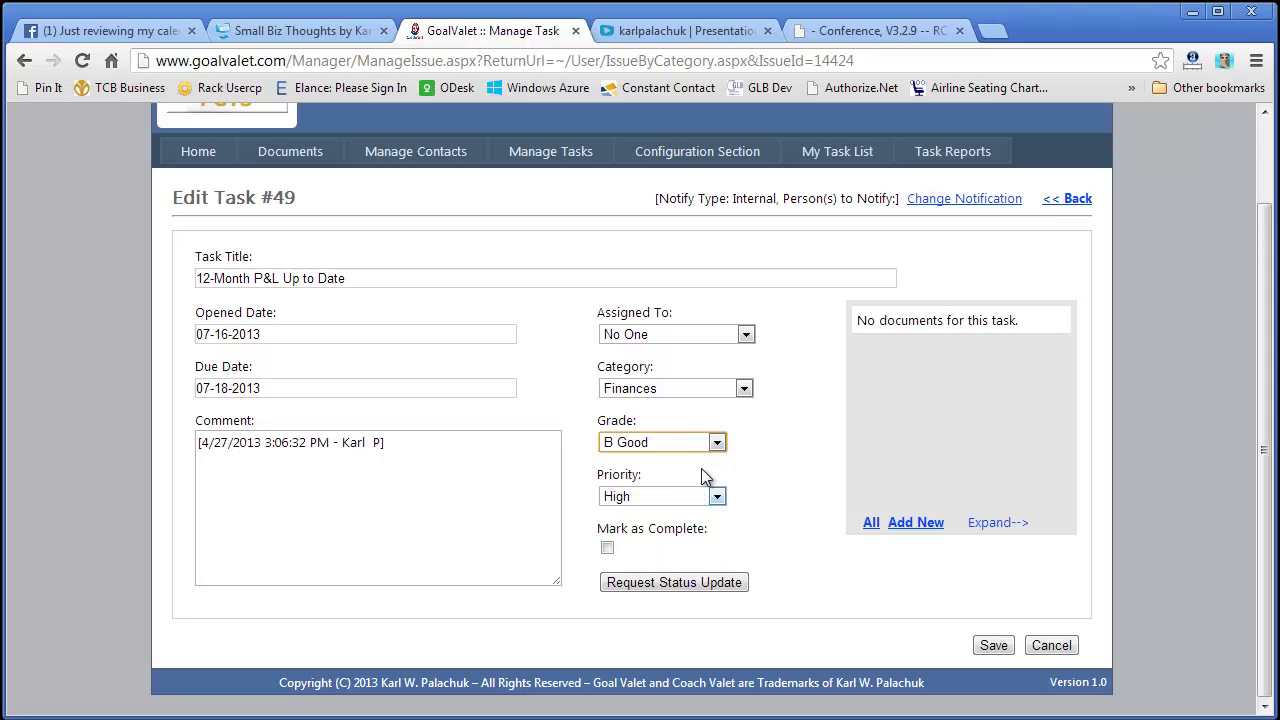
# Step: Assign the "12-Month P&L Up to Date" task to the company owner and save it
pyautogui.click(675, 338)
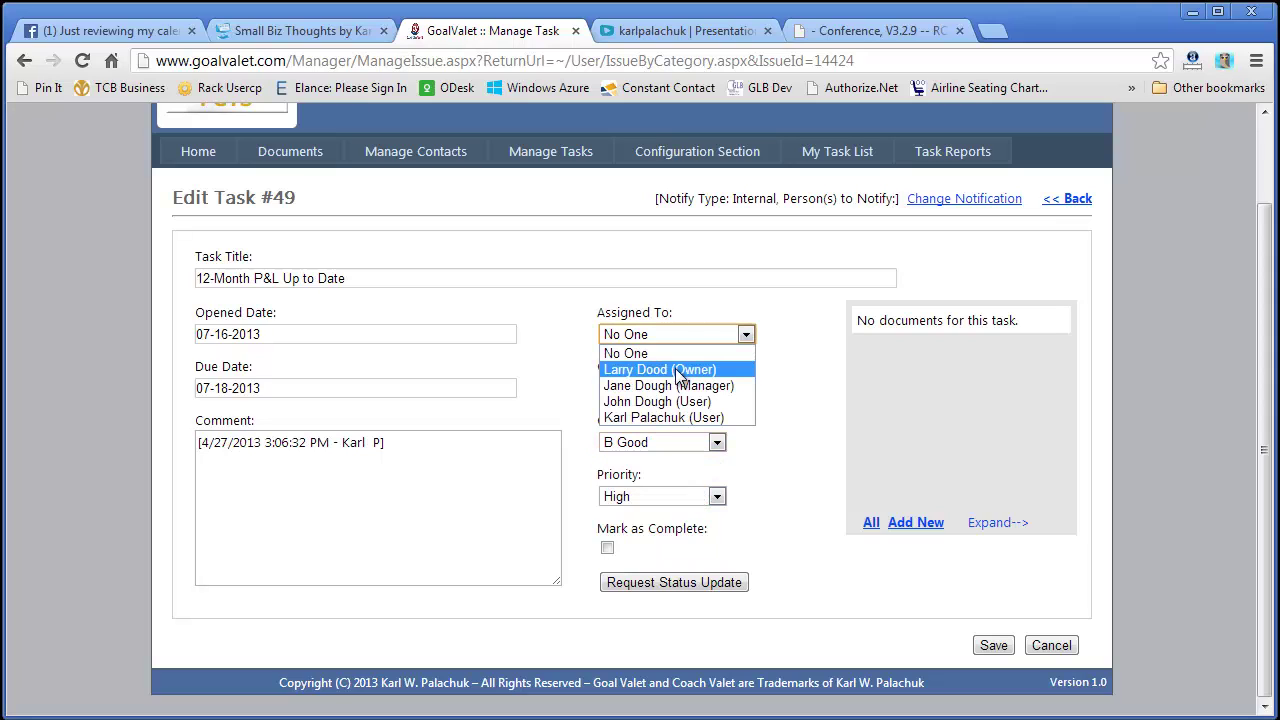
pyautogui.click(675, 367)
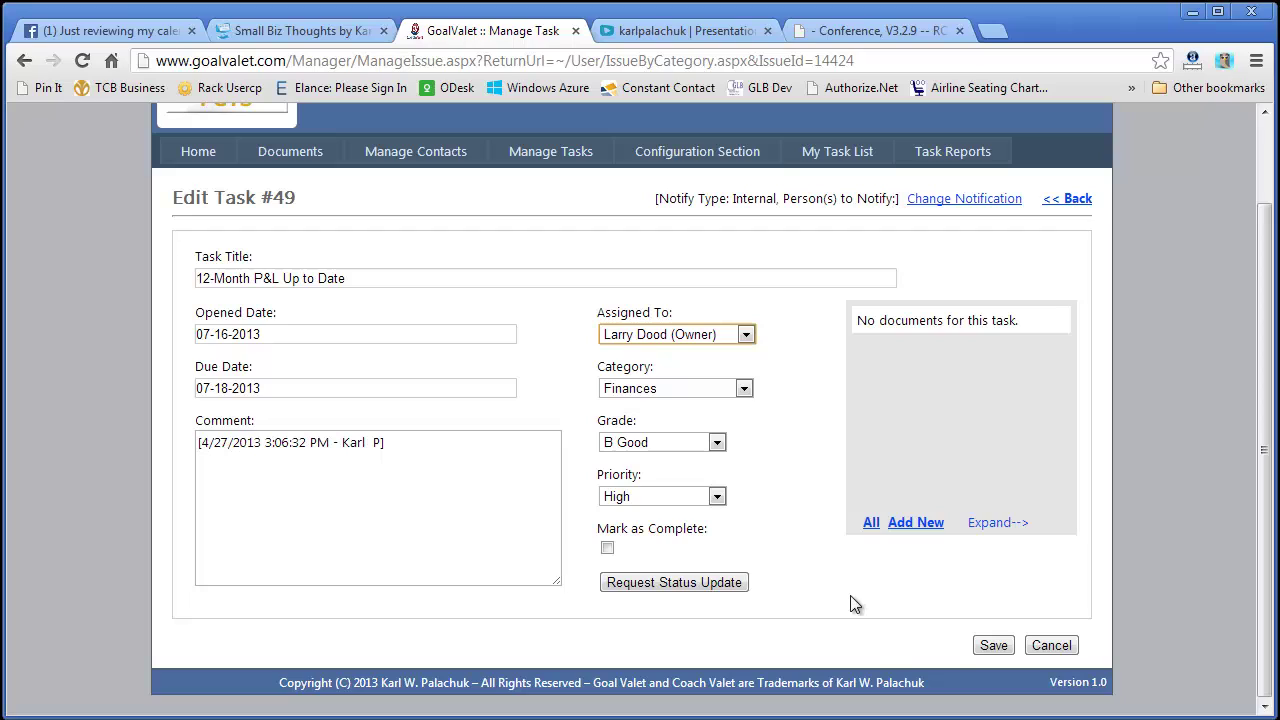
pyautogui.click(993, 646)
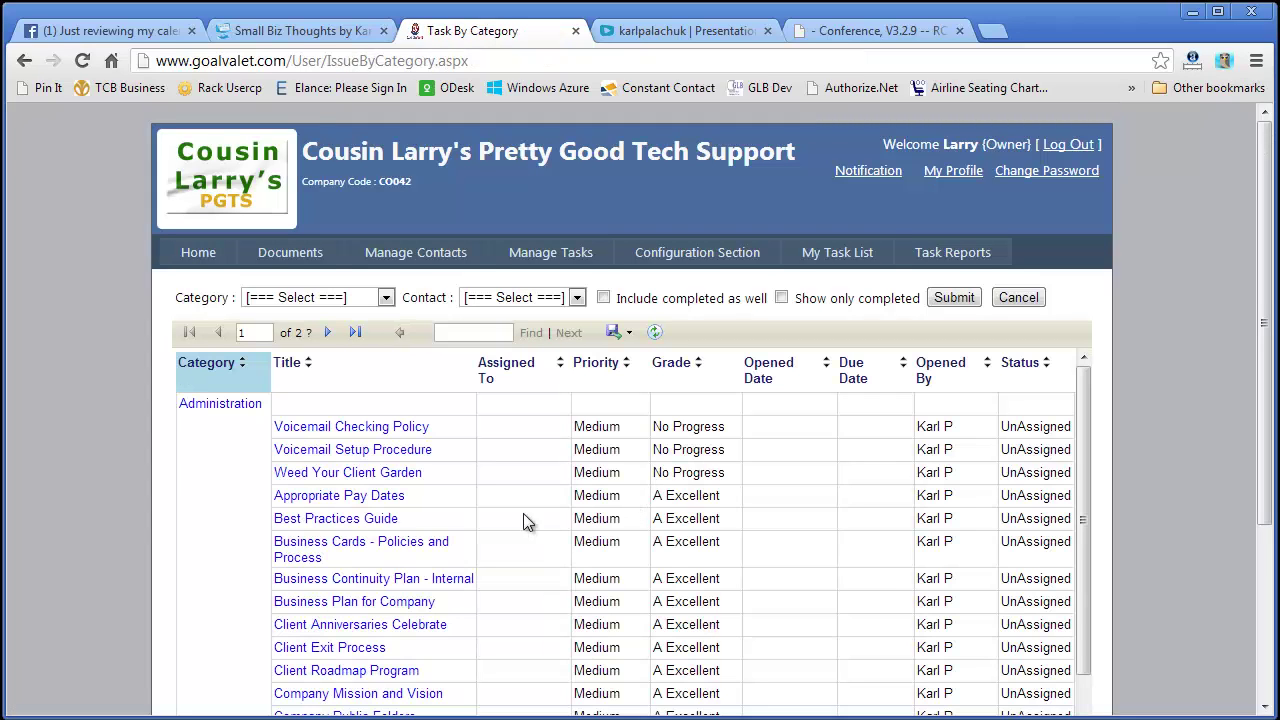
# Step: Open the Finances task "Accounts Receivable as Low as Possible" from page 2 of the category report
pyautogui.click(325, 333)
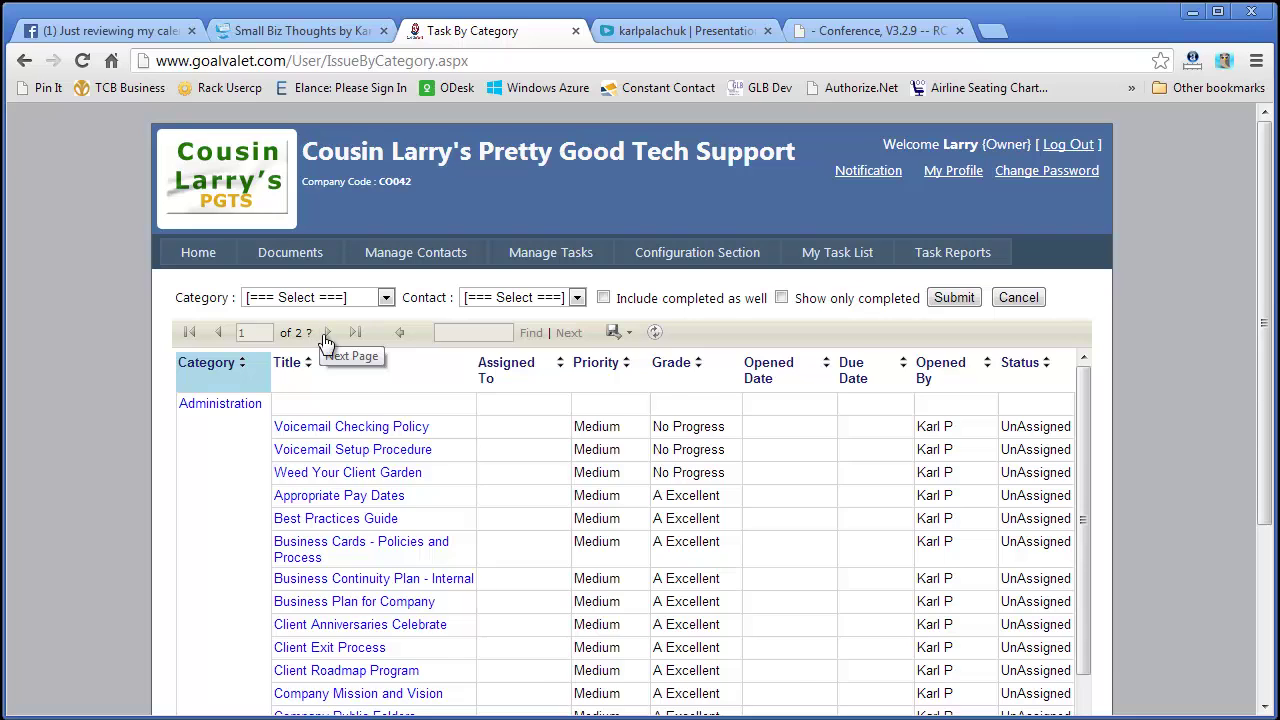
pyautogui.scroll(-5, 430, 447)
pyautogui.scroll(1, 432, 443)
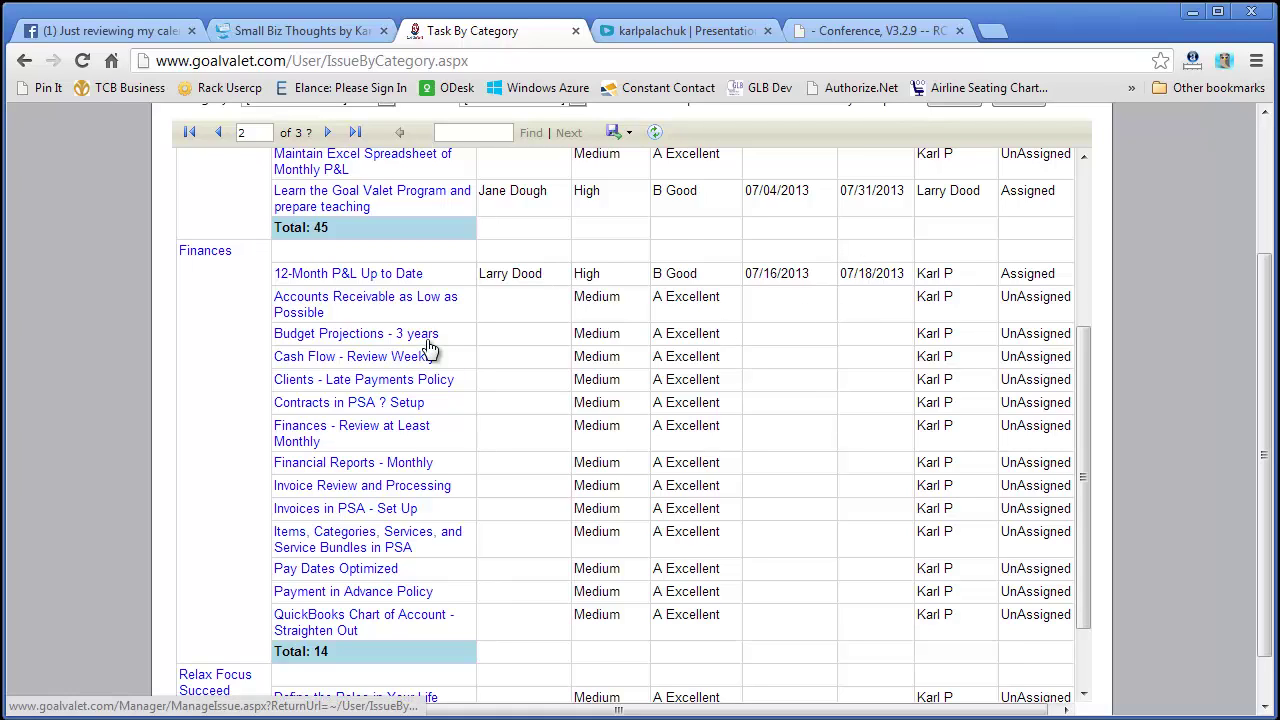
pyautogui.click(300, 316)
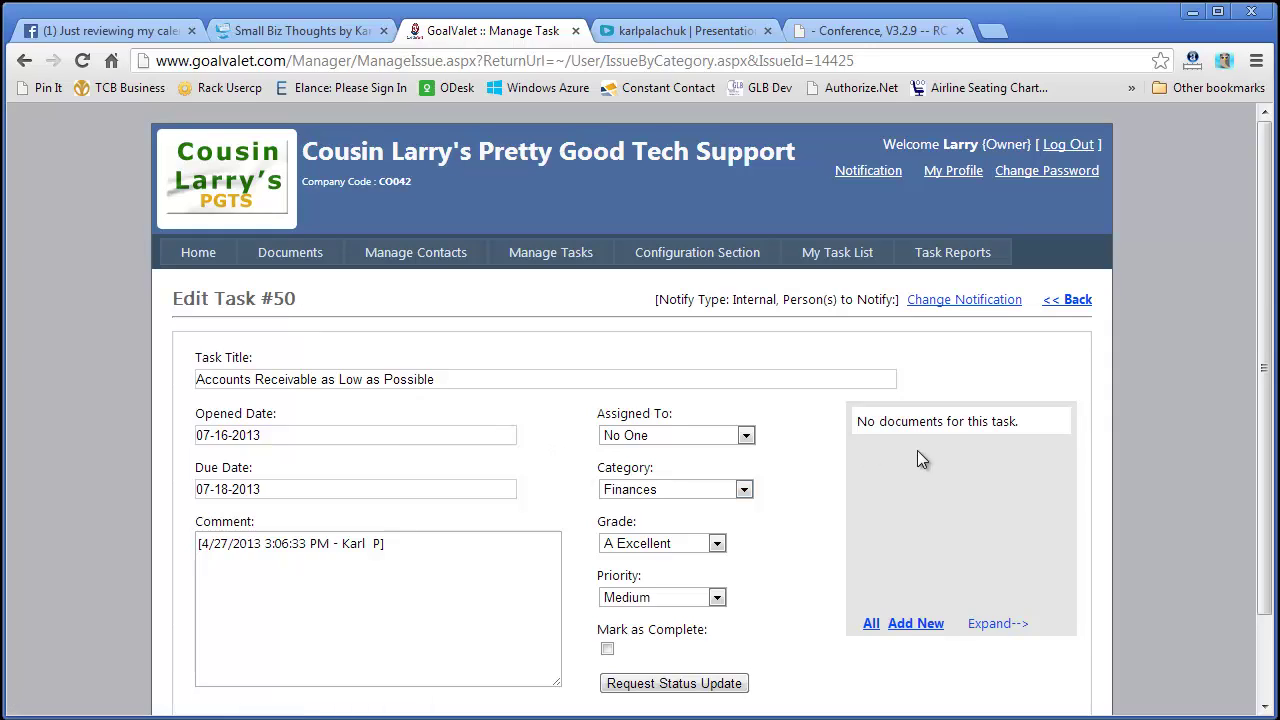
# Step: Assign the "Accounts Receivable as Low as Possible" task to the manager and set its priority to High
pyautogui.click(747, 436)
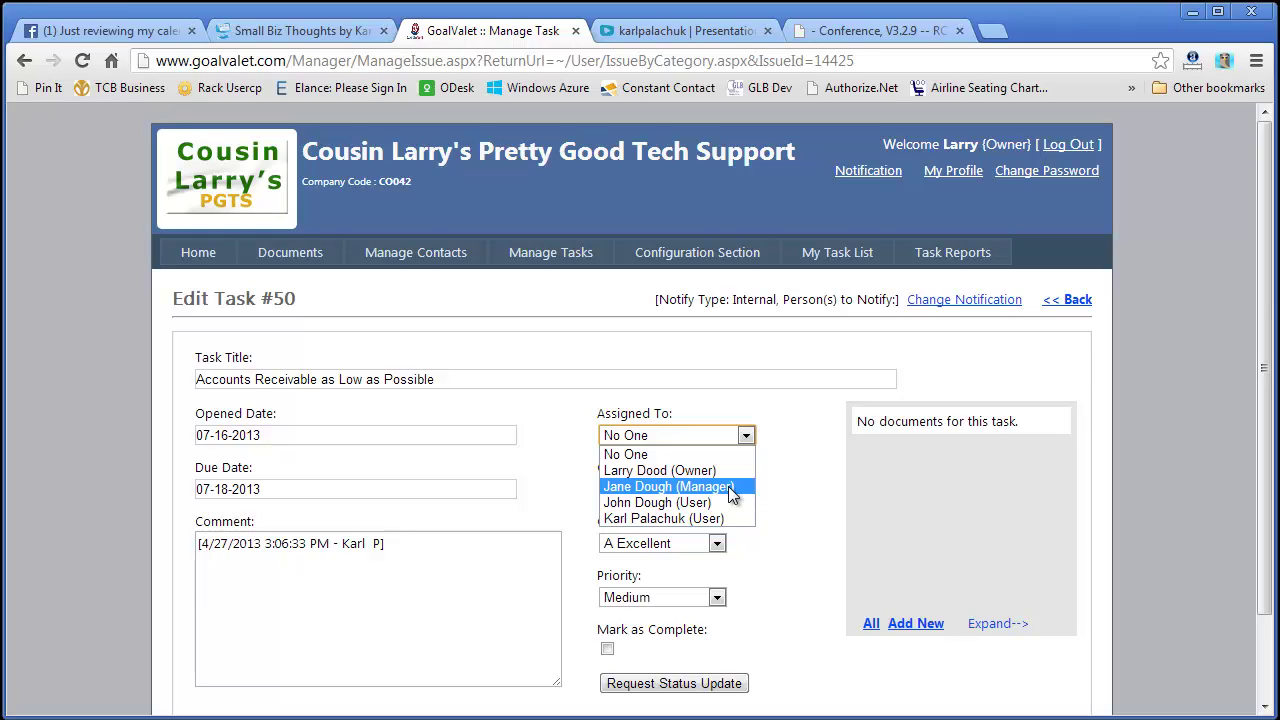
pyautogui.click(731, 487)
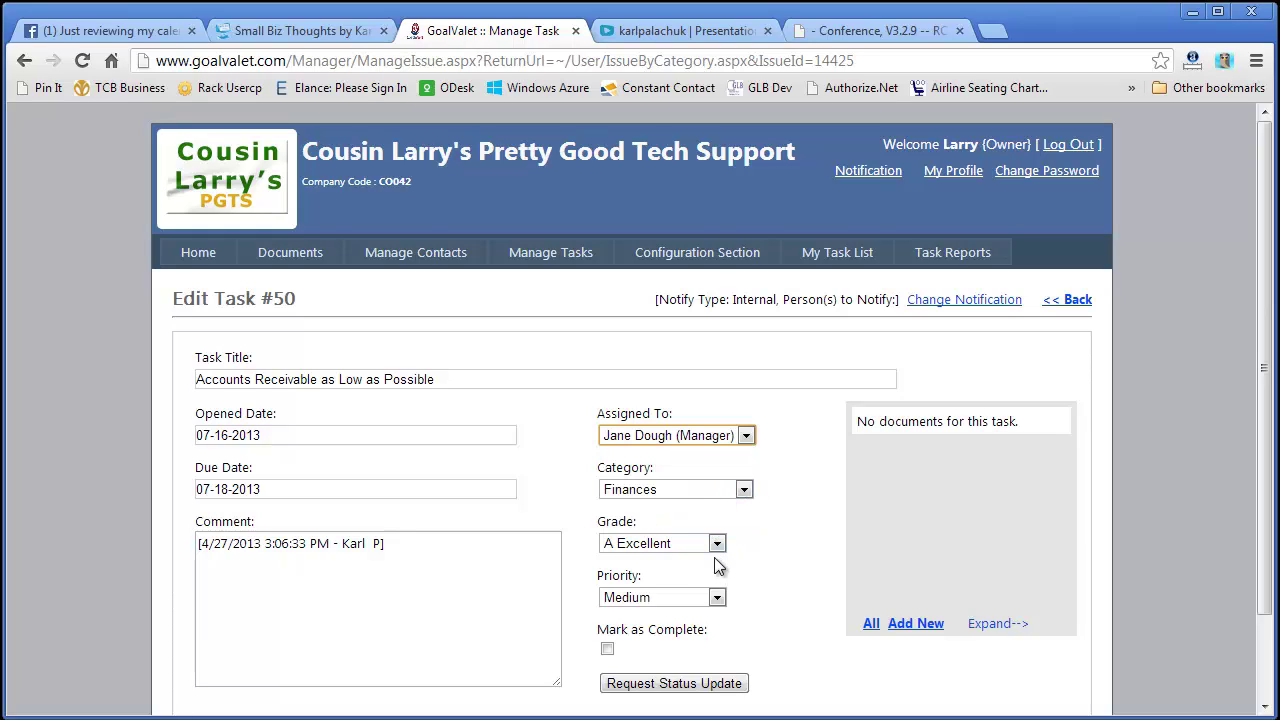
pyautogui.click(717, 597)
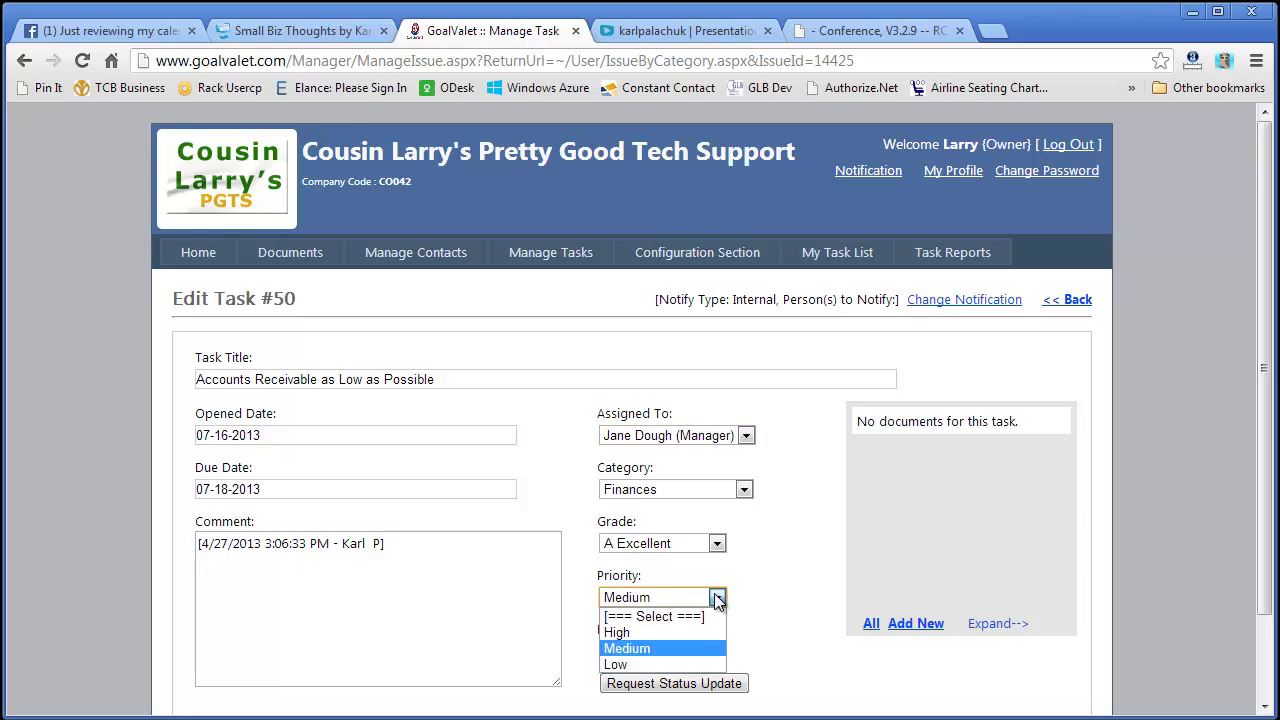
pyautogui.click(700, 633)
# Step: Set the accounts receivable task's due date to December 31, 2013 and save the task
pyautogui.scroll(-1, 818, 658)
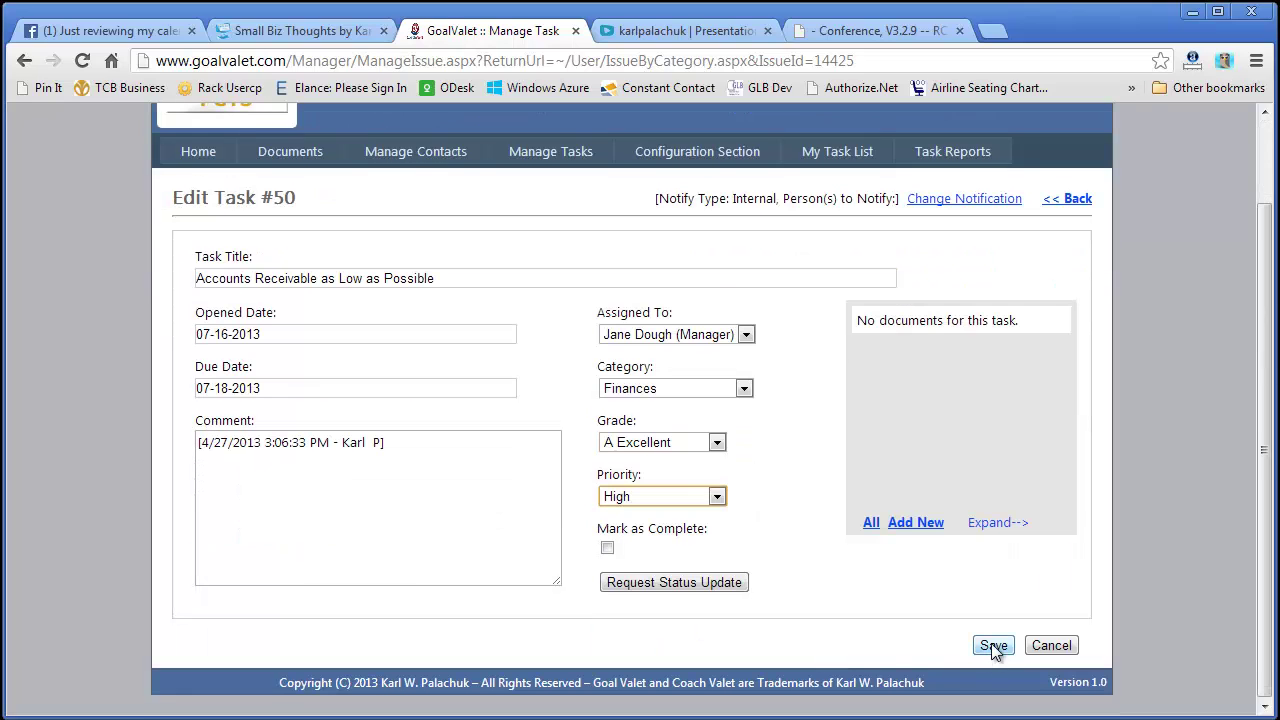
pyautogui.click(361, 392)
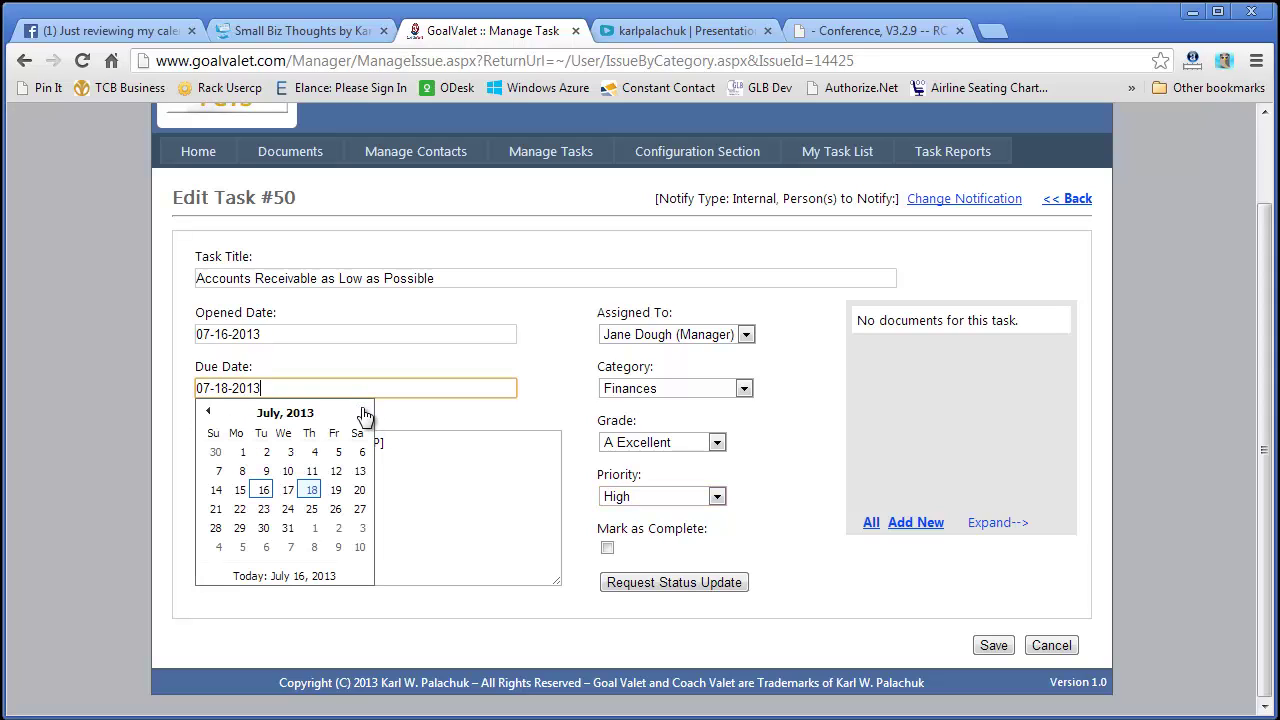
pyautogui.click(363, 414)
pyautogui.click(363, 414)
pyautogui.click(363, 414)
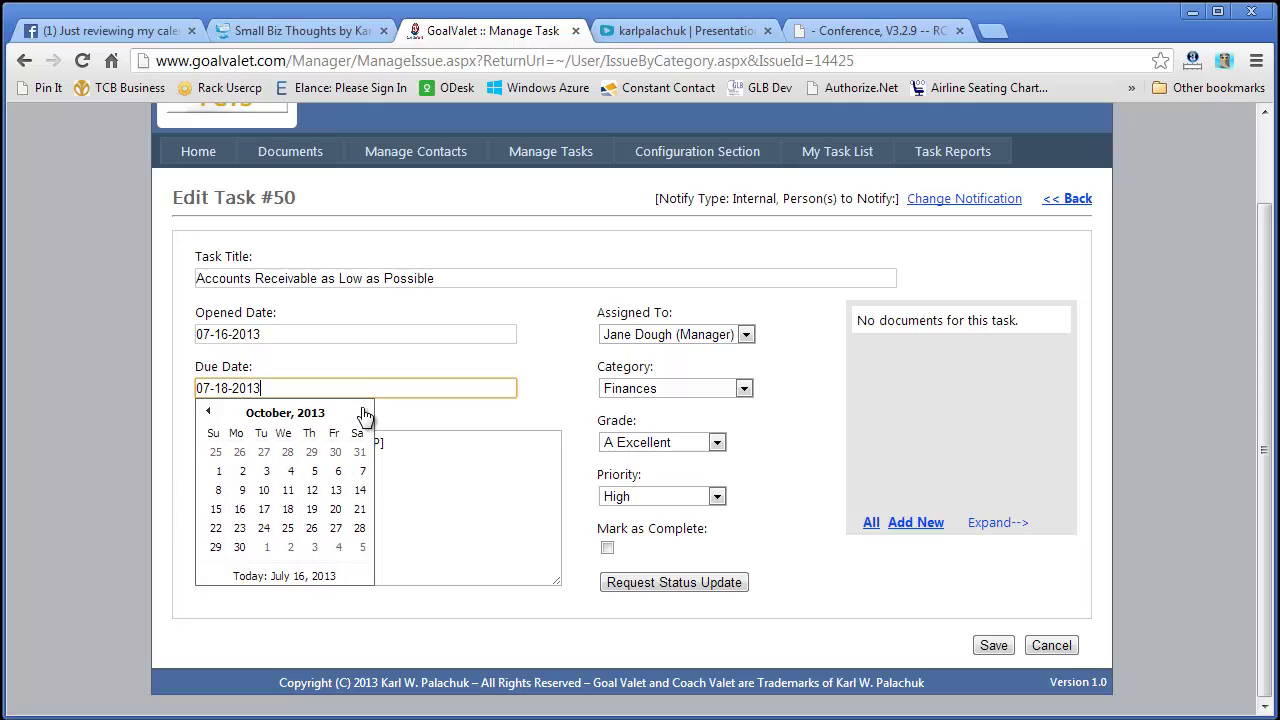
pyautogui.click(363, 414)
pyautogui.click(363, 414)
pyautogui.click(263, 547)
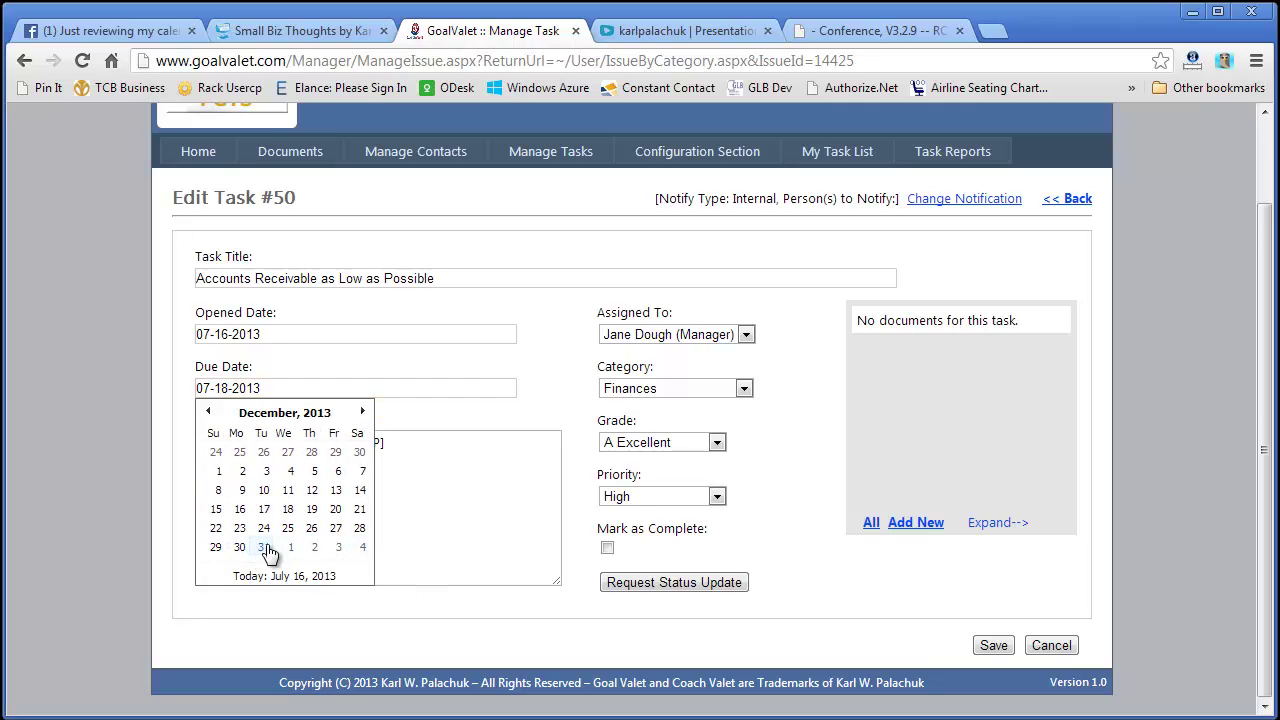
pyautogui.click(993, 646)
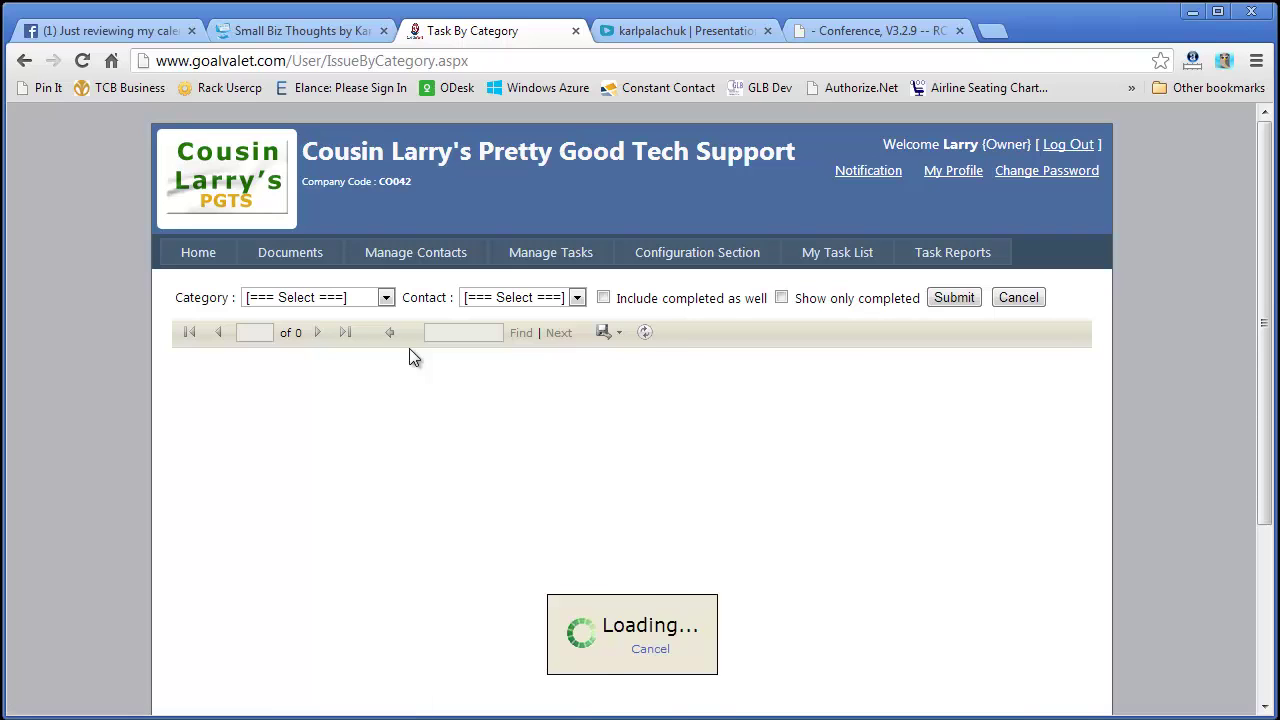
# Step: Filter the category report to show only the Finances tasks
pyautogui.click(325, 334)
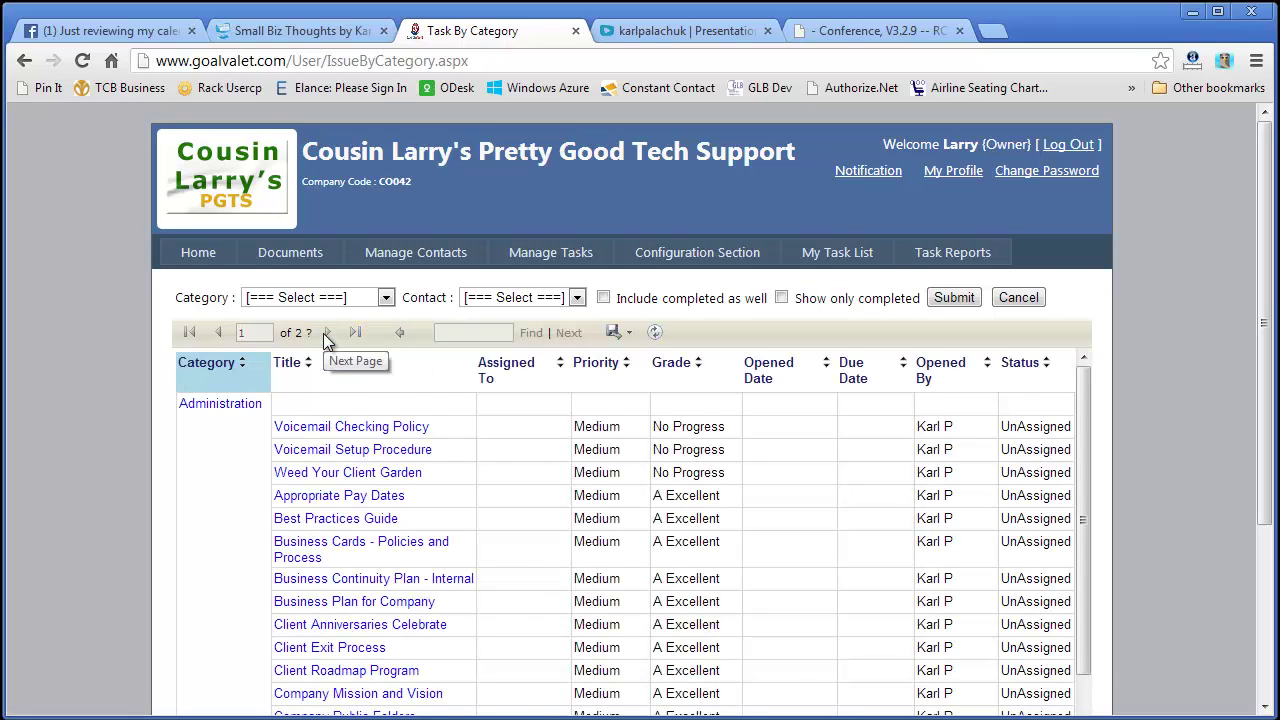
pyautogui.click(385, 297)
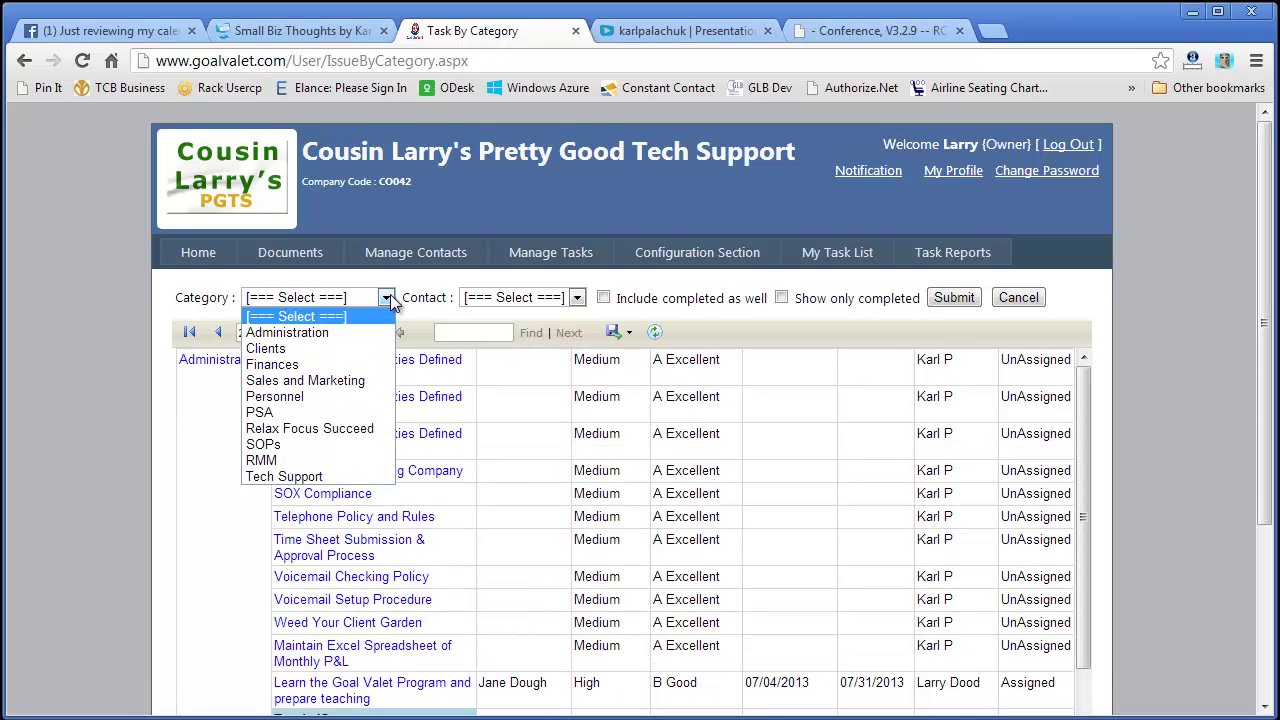
pyautogui.click(350, 368)
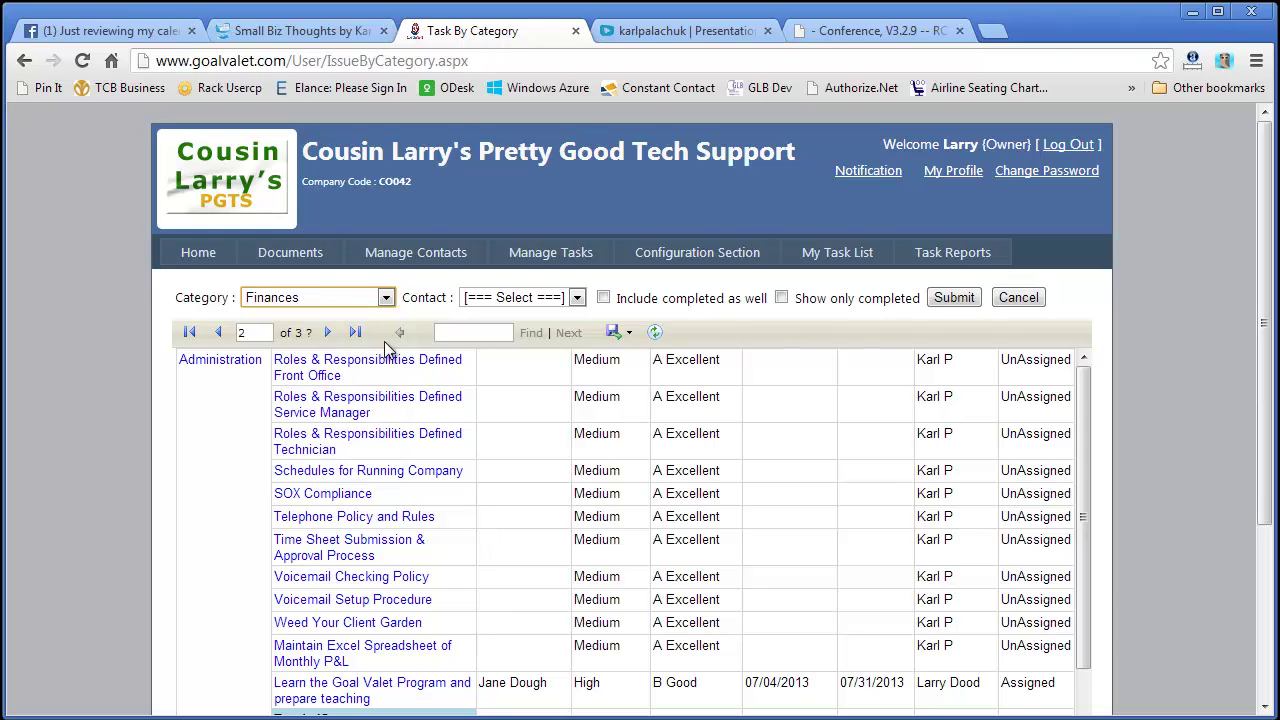
pyautogui.click(947, 299)
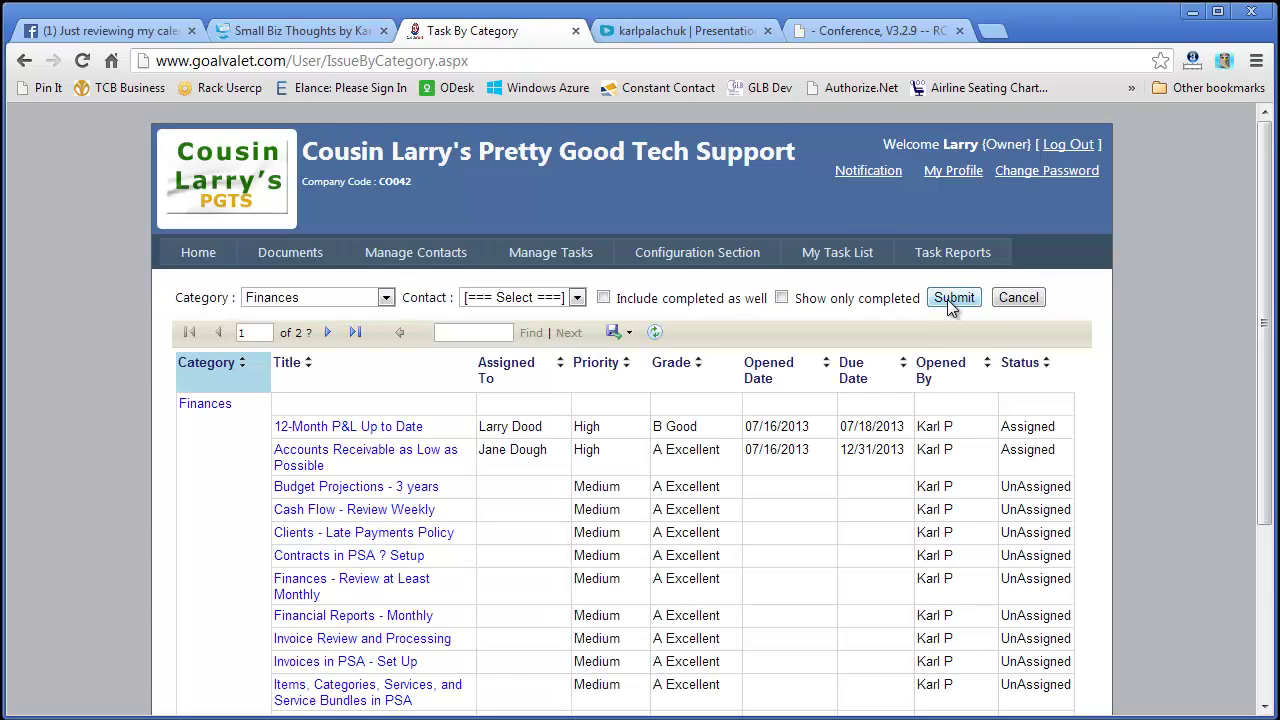
pyautogui.scroll(-1, 565, 433)
pyautogui.scroll(-1, 565, 433)
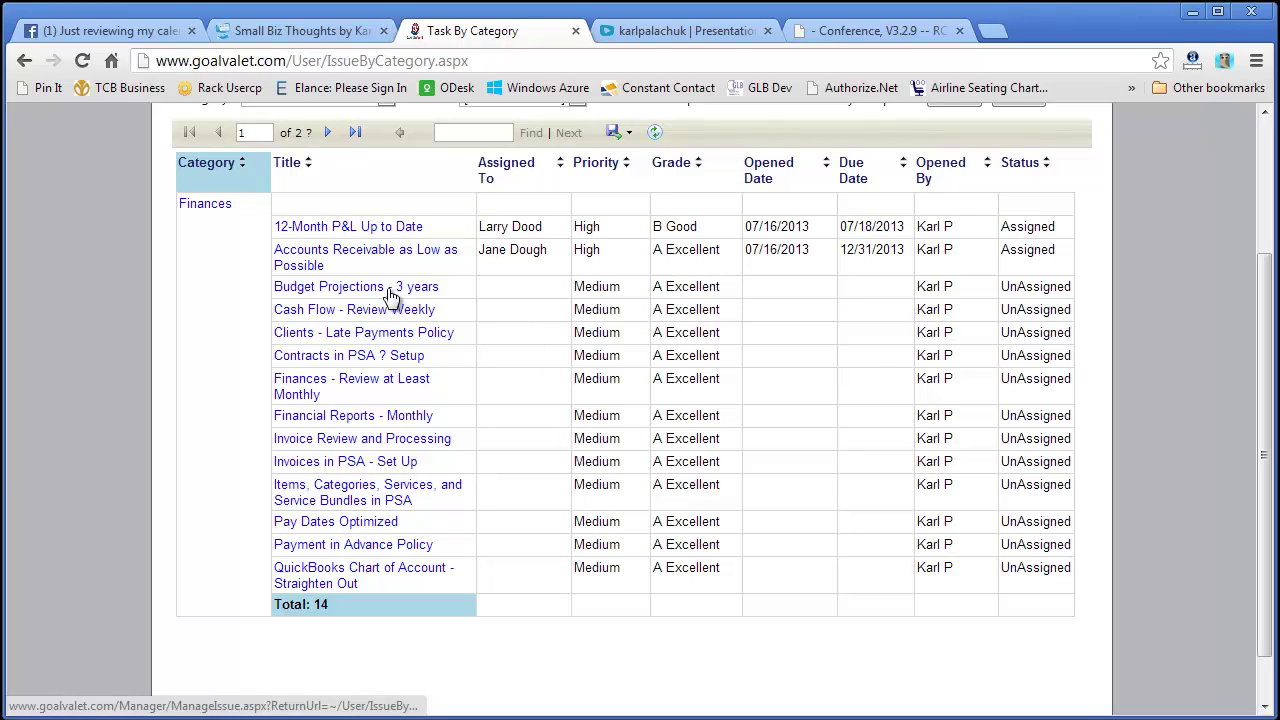
# Step: Open the Finances task "Budget Projections - 3 years", assign it to the owner and set its grade to C Fair
pyautogui.click(361, 292)
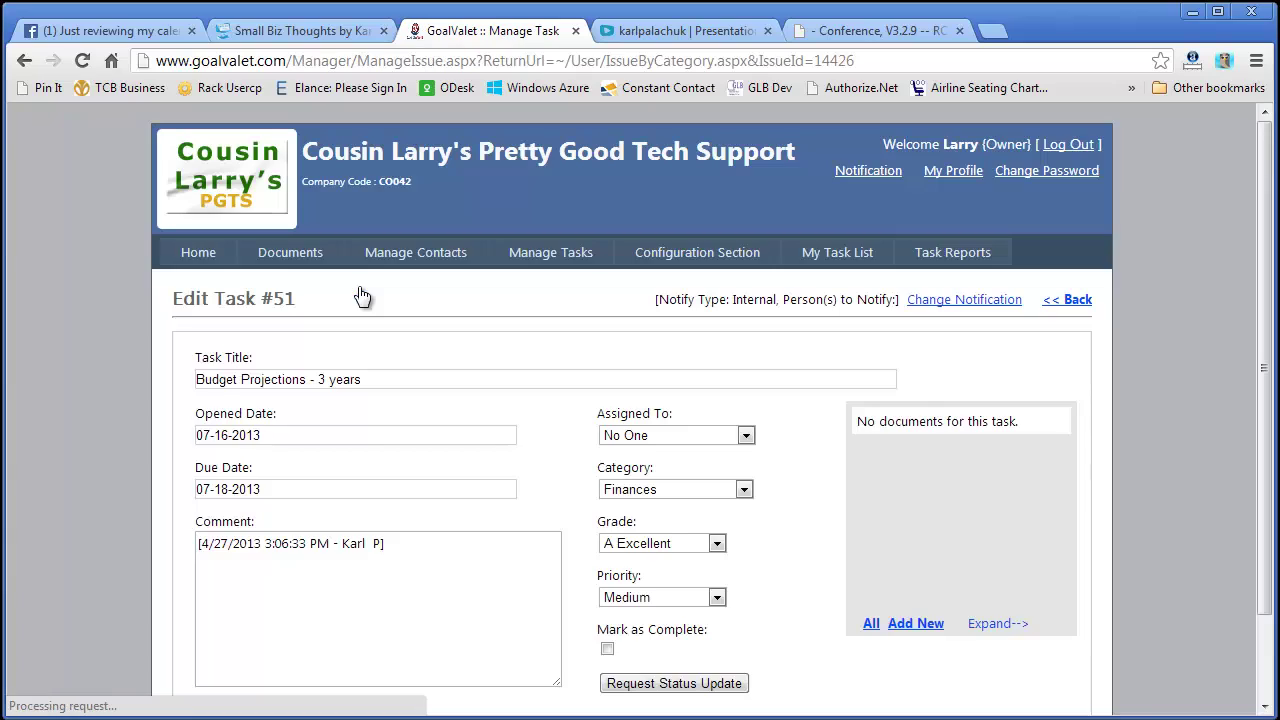
pyautogui.click(744, 435)
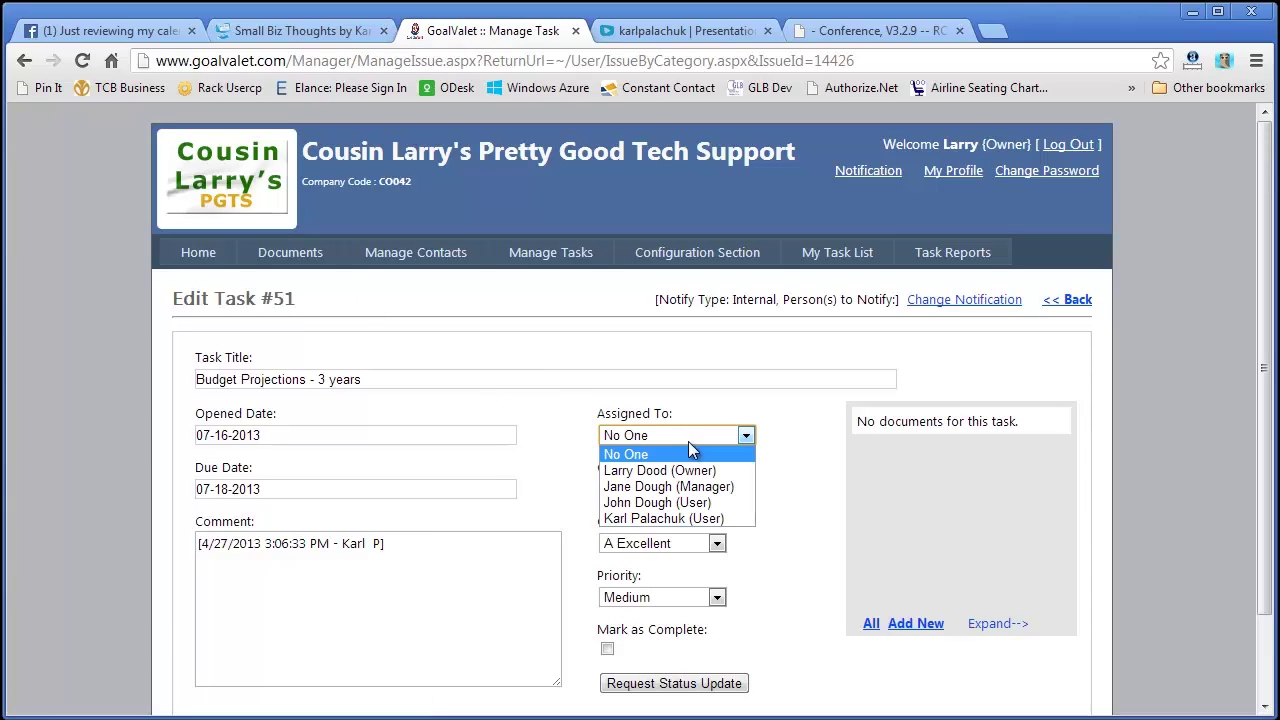
pyautogui.click(692, 471)
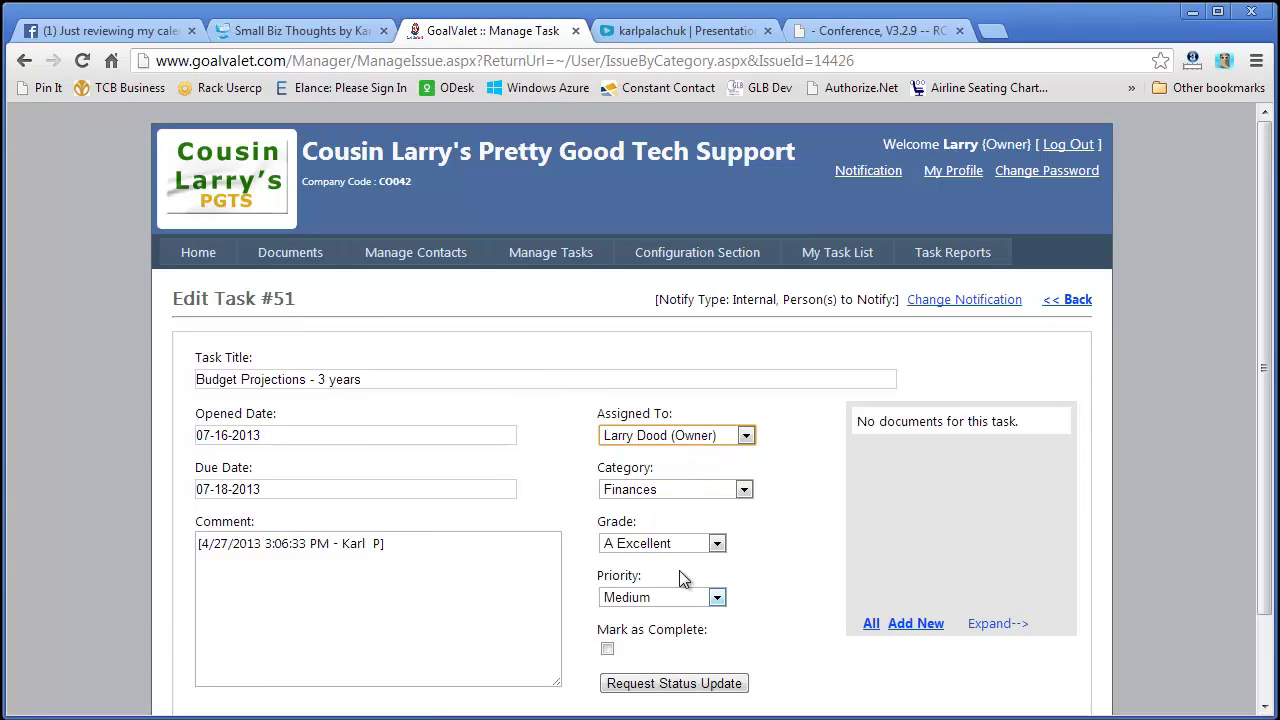
pyautogui.click(690, 543)
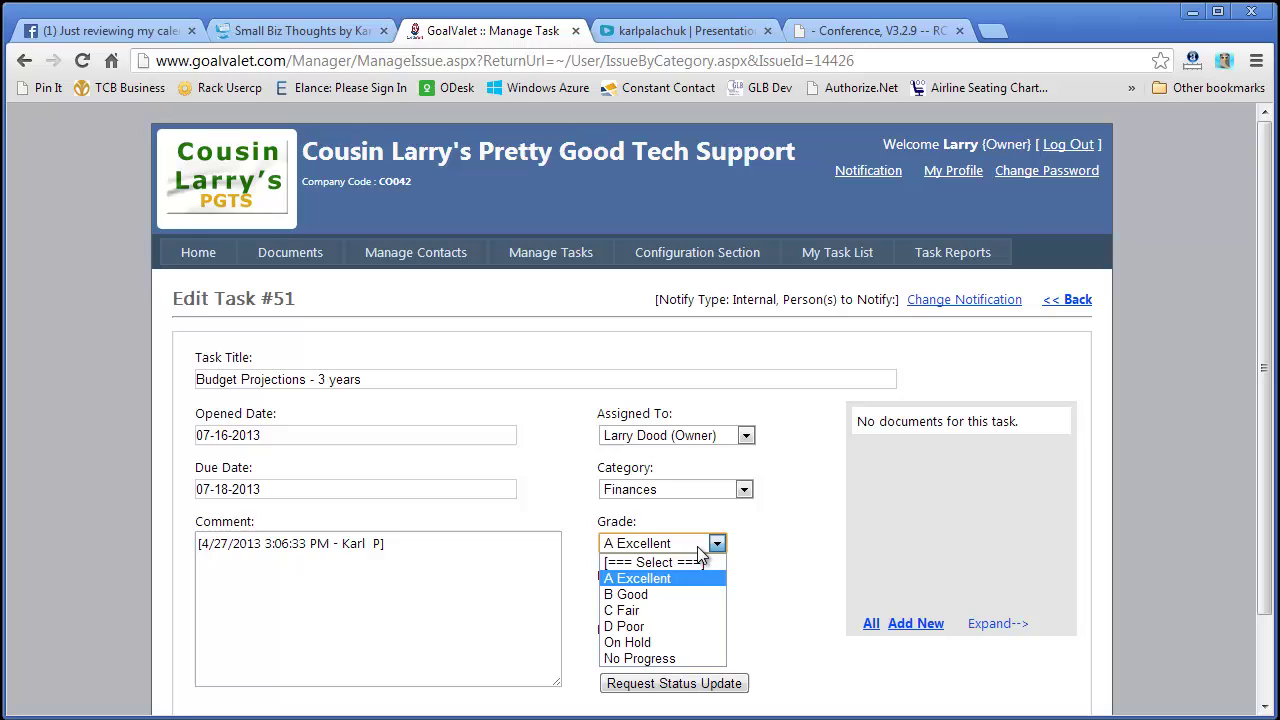
pyautogui.click(679, 608)
pyautogui.press('Tab')
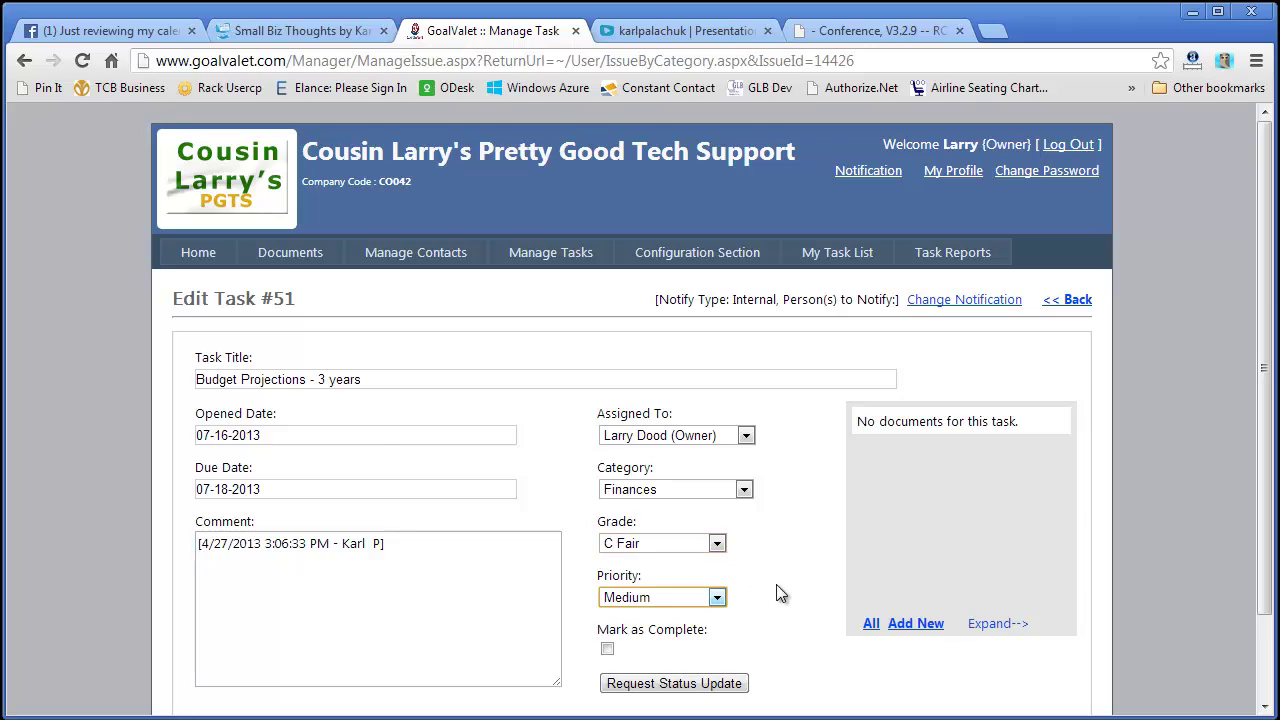
# Step: Set the due date of the "Budget Projections - 3 years" task to 12-31-2013 and save the task
pyautogui.scroll(-1, 781, 593)
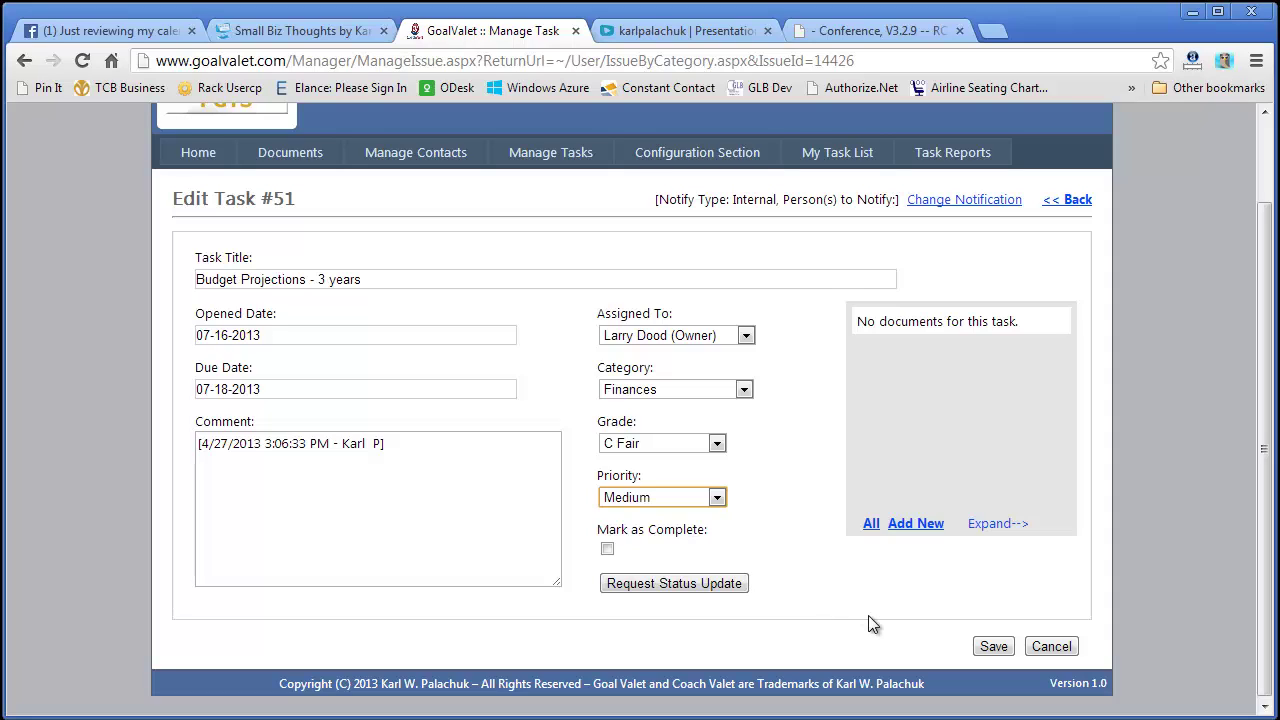
pyautogui.click(340, 390)
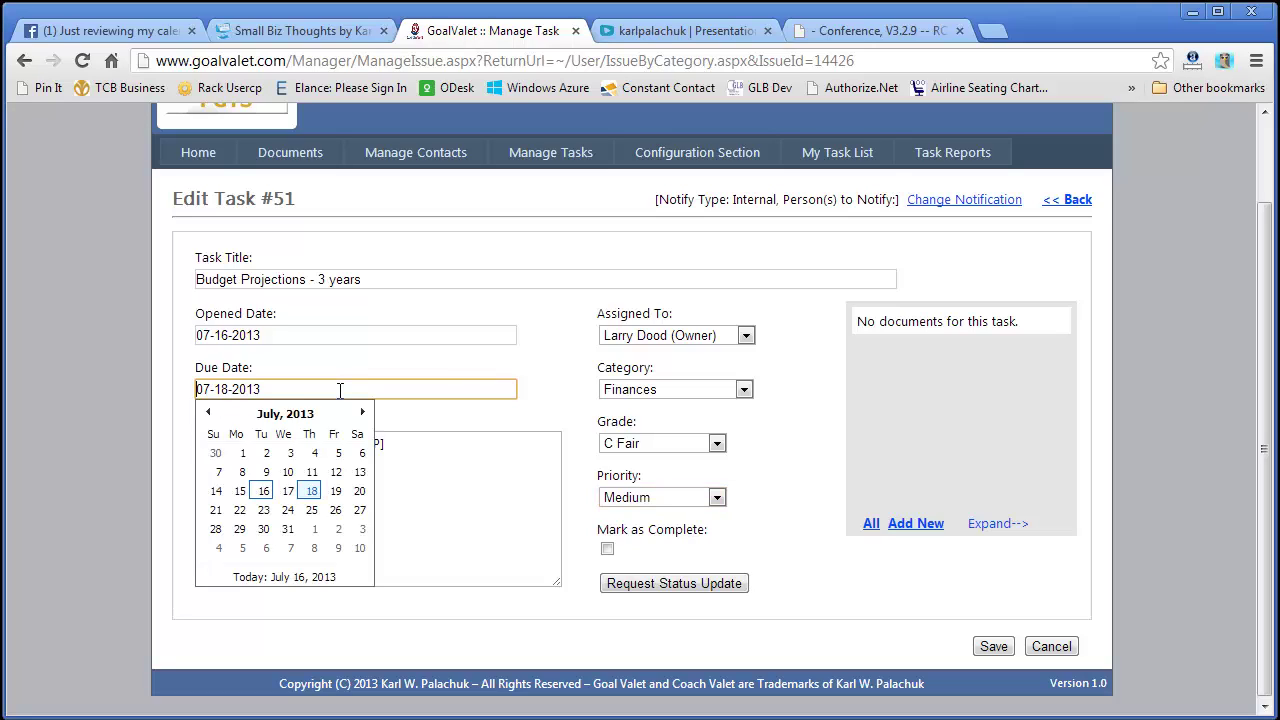
pyautogui.press('Delete')
pyautogui.press('Delete')
pyautogui.press('Delete')
pyautogui.write('12-')
pyautogui.press('Delete')
pyautogui.press('Delete')
pyautogui.write('31')
pyautogui.press('Tab')
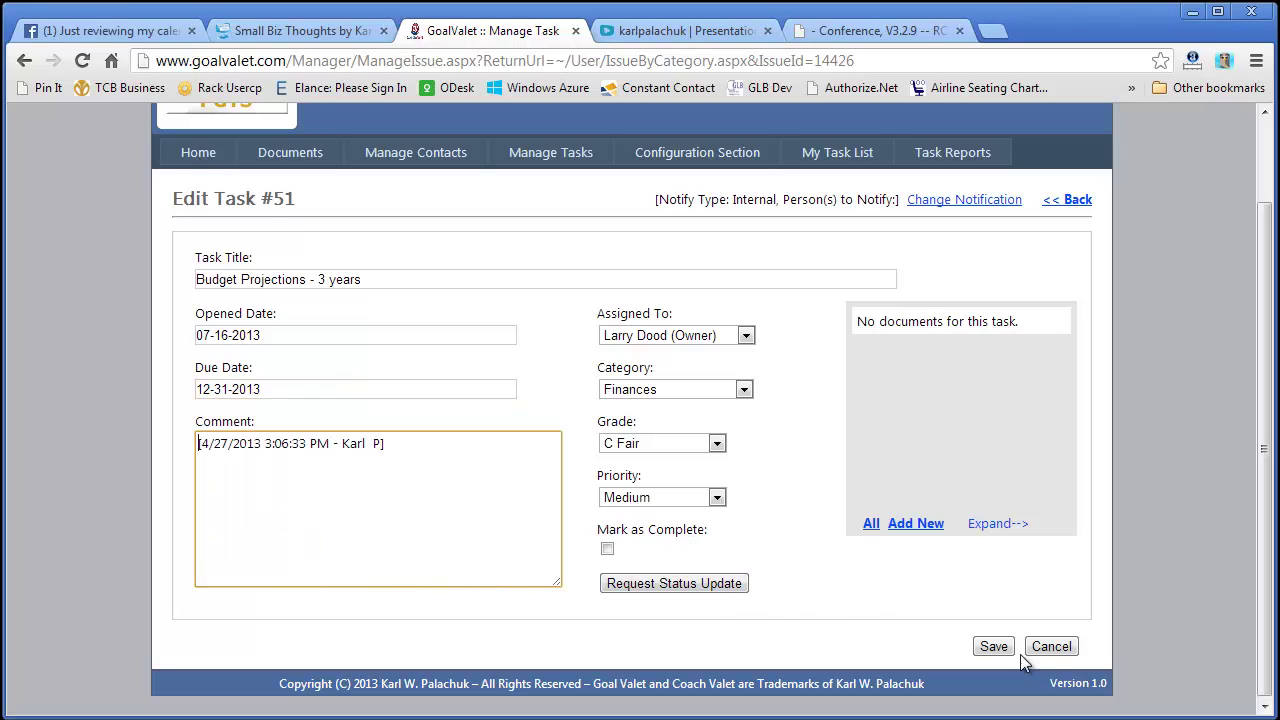
pyautogui.click(993, 648)
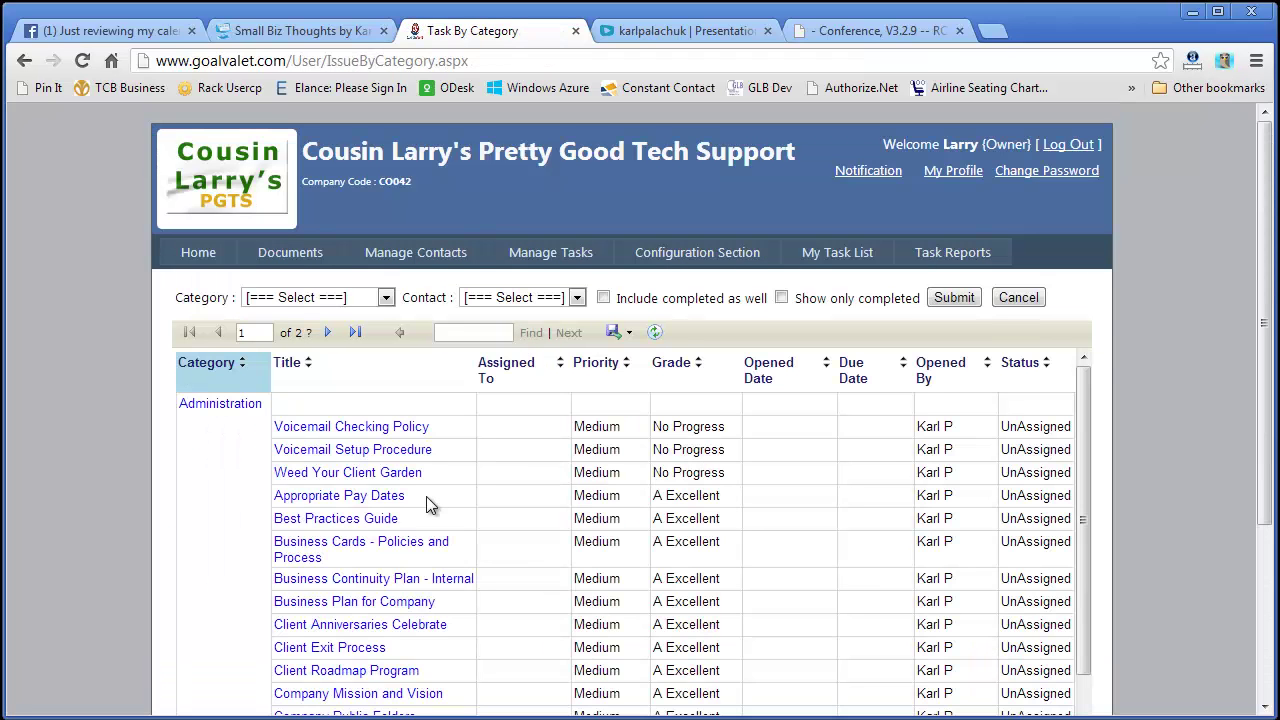
# Step: Limit the reloaded category report to the Finances category again
pyautogui.click(352, 302)
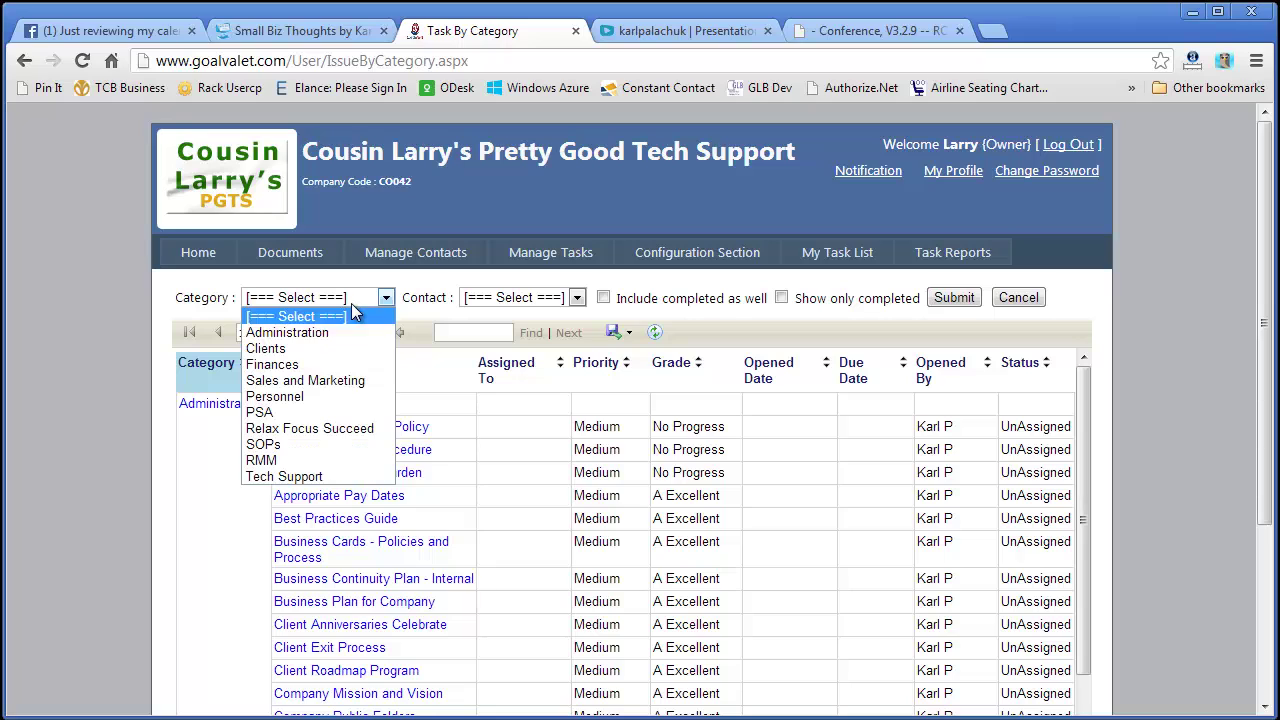
pyautogui.click(340, 365)
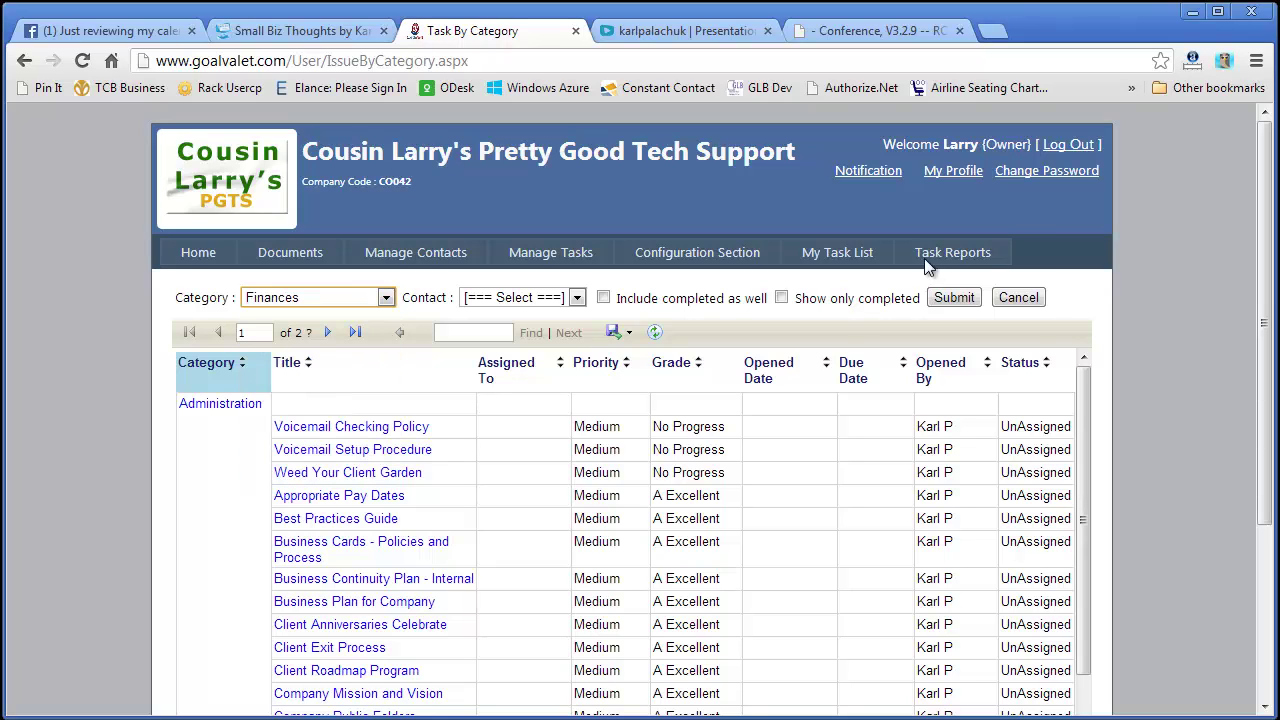
pyautogui.moveTo(940, 256)
pyautogui.click(945, 299)
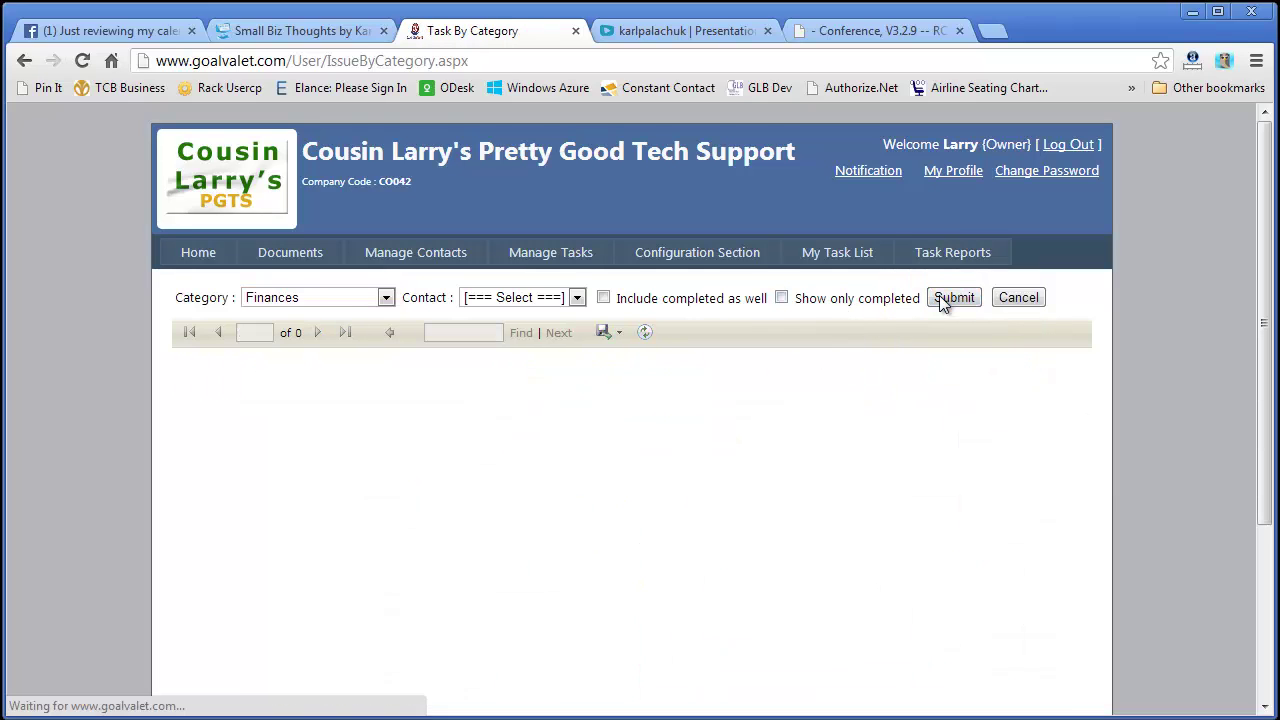
pyautogui.scroll(-1, 487, 540)
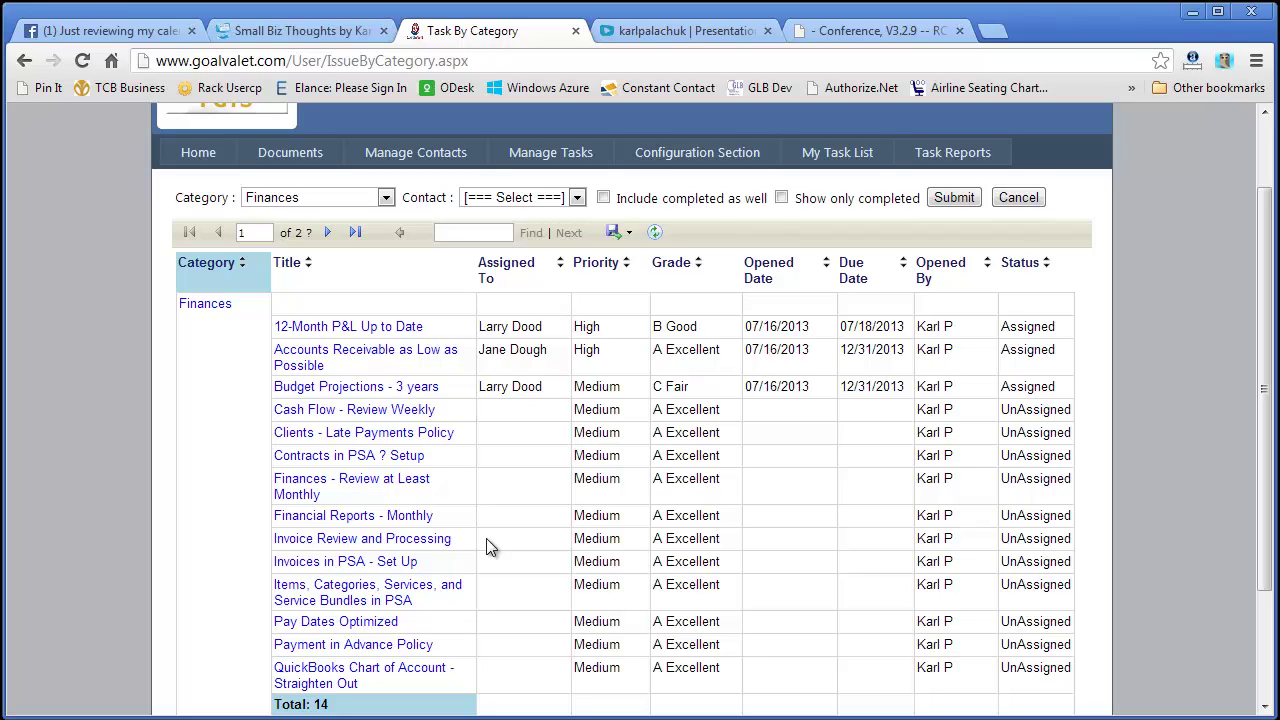
# Step: Open the Finances task "Contracts in PSA ? Setup" and set its due date to 12-31-2013
pyautogui.click(389, 461)
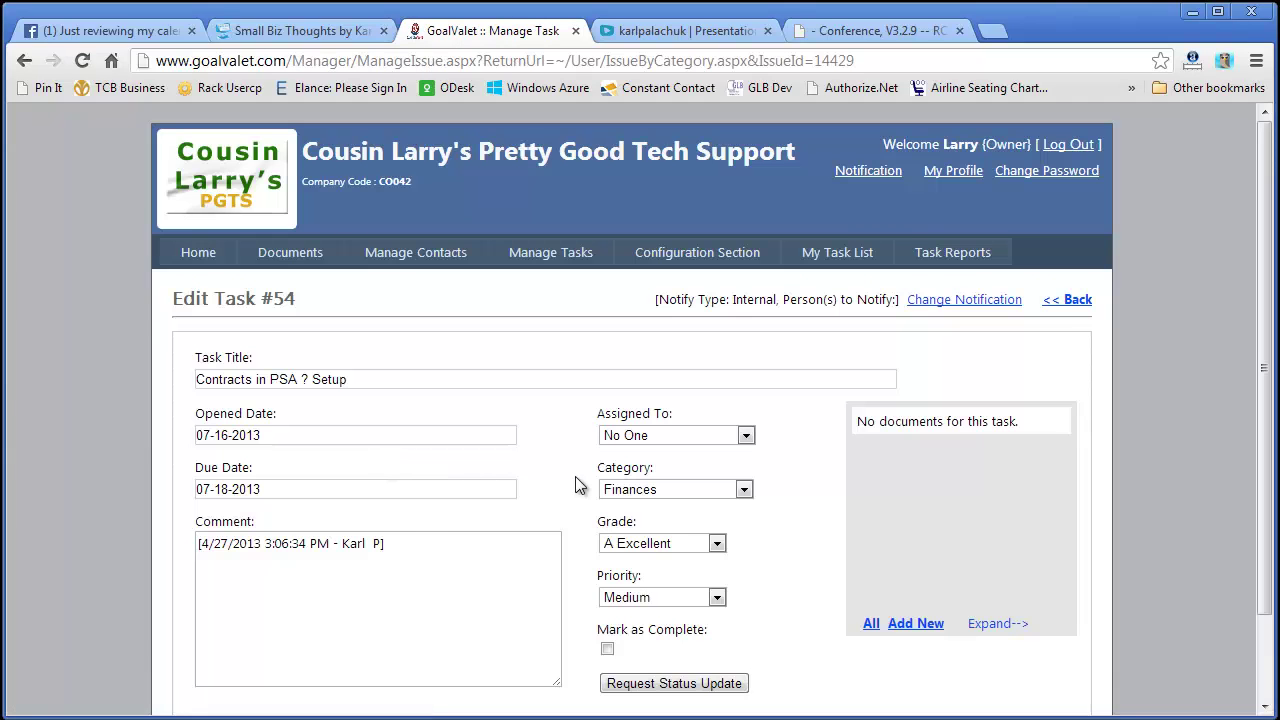
pyautogui.click(373, 490)
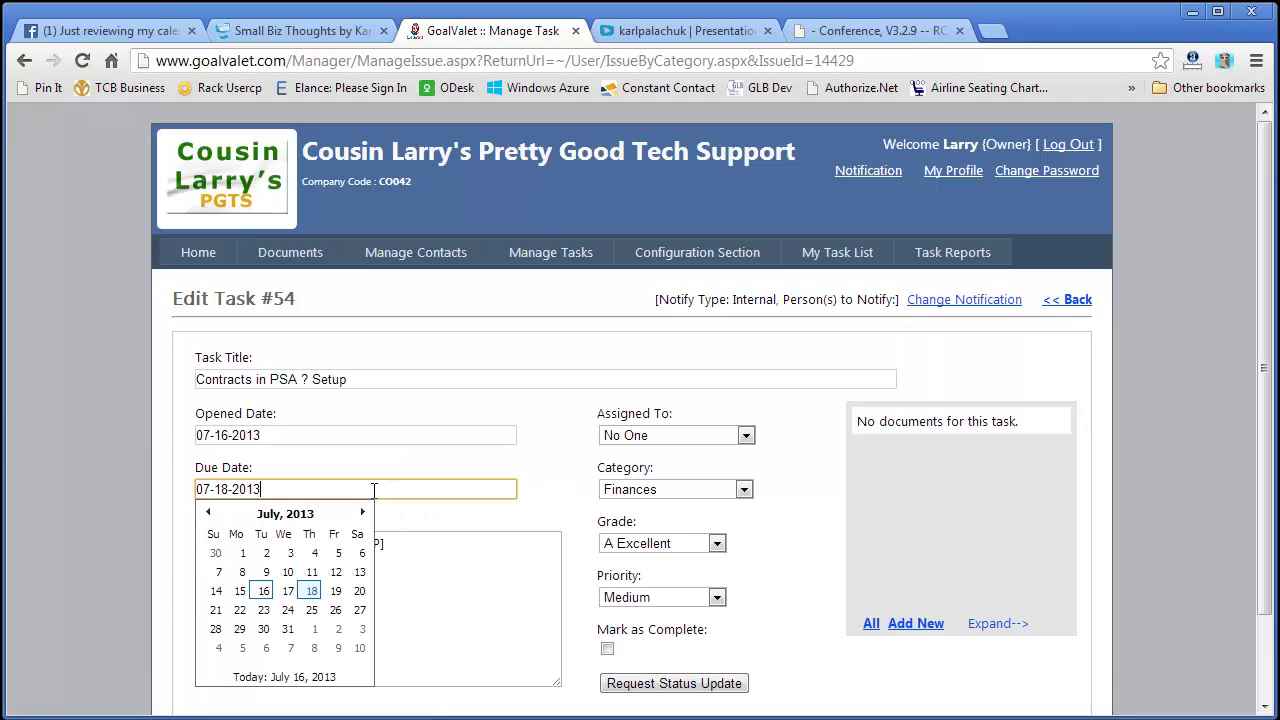
pyautogui.press('Home')
pyautogui.press('Delete')
pyautogui.press('Delete')
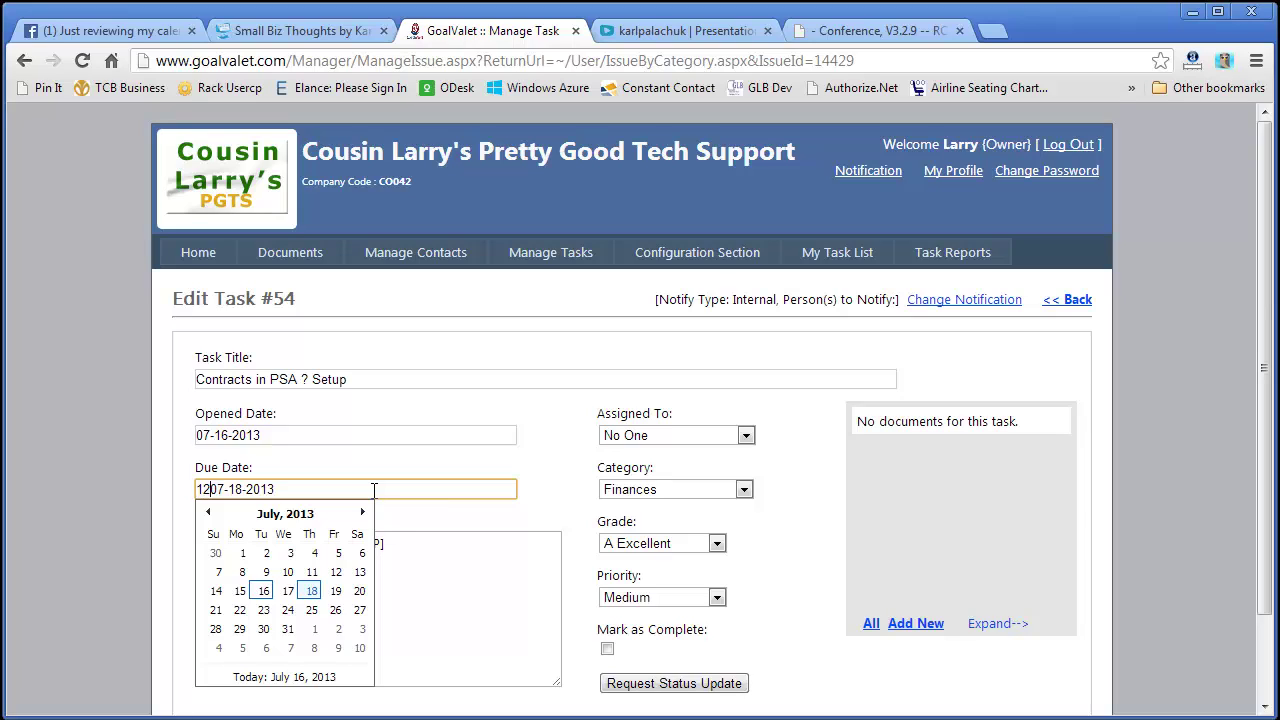
pyautogui.write('12')
pyautogui.press('Right')
pyautogui.write('3')
pyautogui.press('Delete')
pyautogui.click(548, 576)
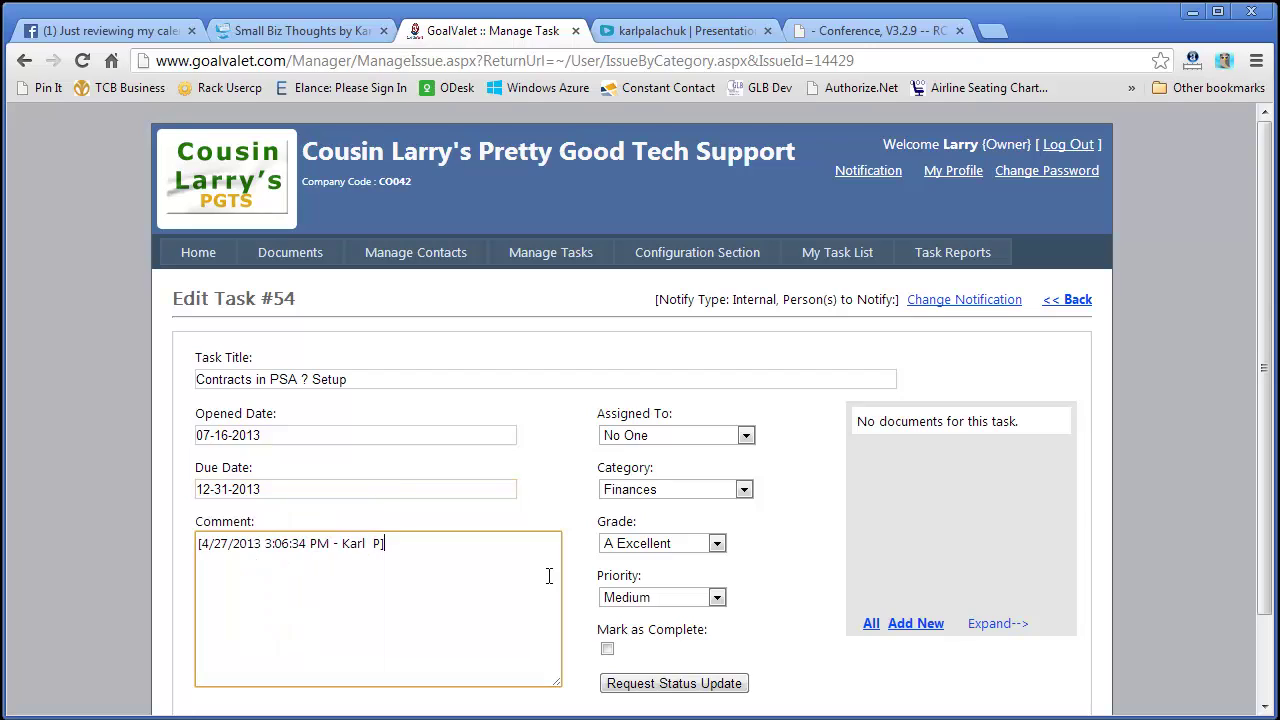
# Step: Assign the "Contracts in PSA ? Setup" task to the owner, mark it as complete and save it
pyautogui.click(681, 435)
pyautogui.click(668, 470)
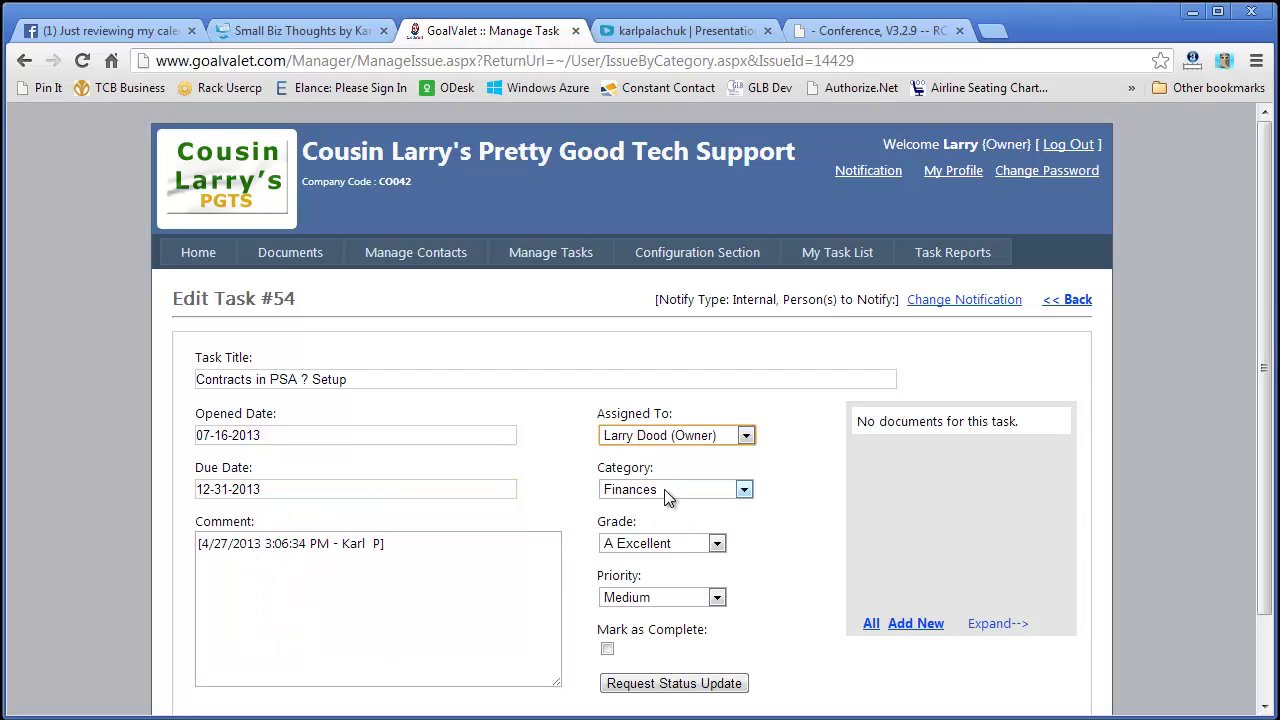
pyautogui.click(608, 649)
pyautogui.scroll(-1, 790, 640)
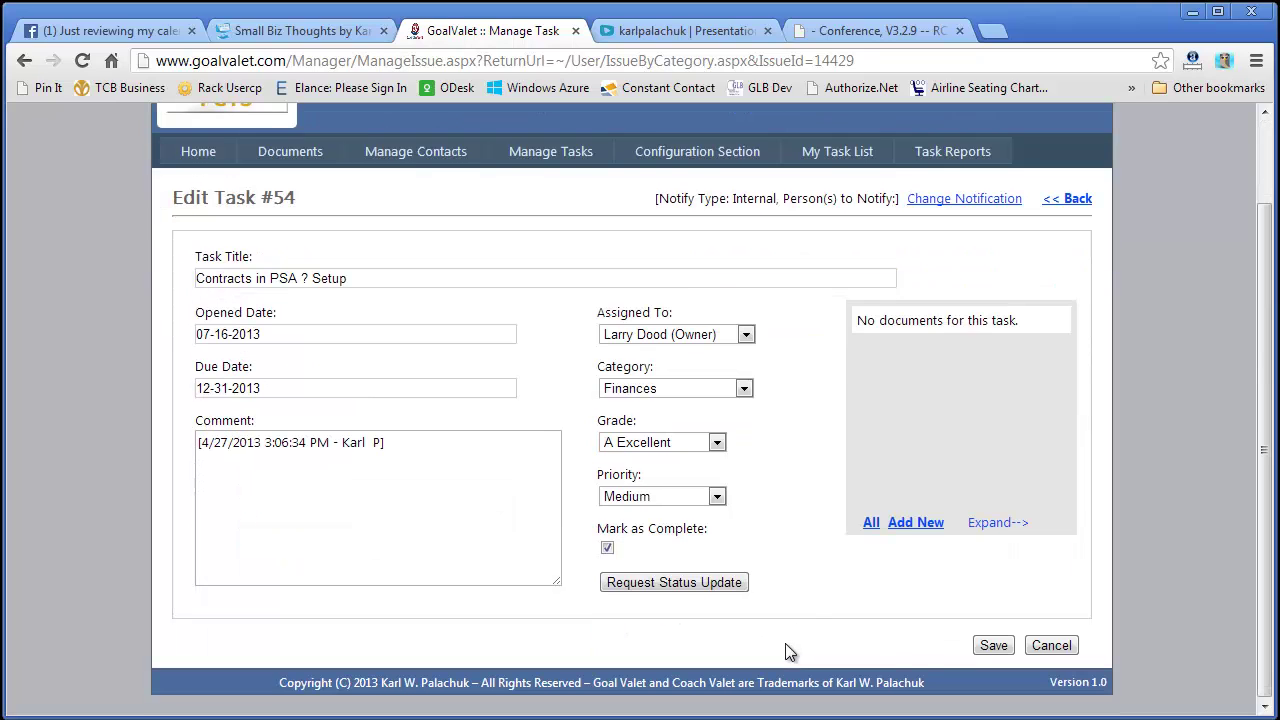
pyautogui.click(986, 644)
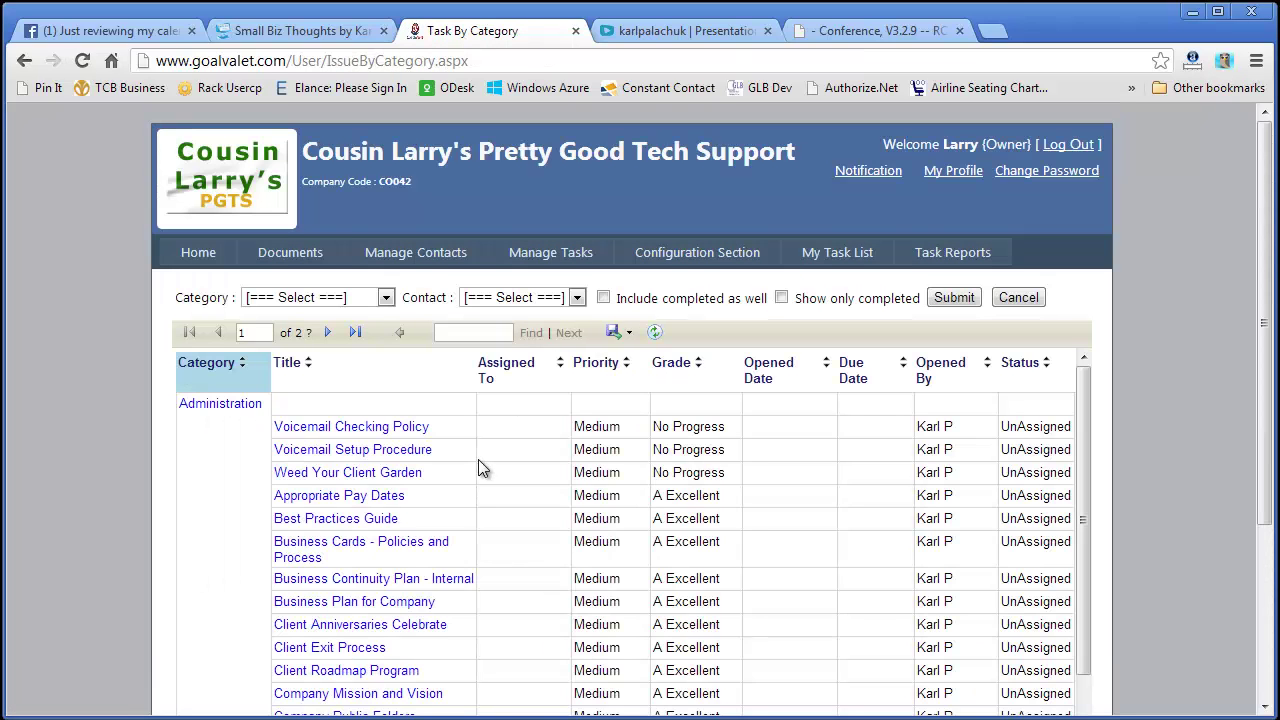
# Step: Filter the category report to the Finances category again
pyautogui.click(333, 298)
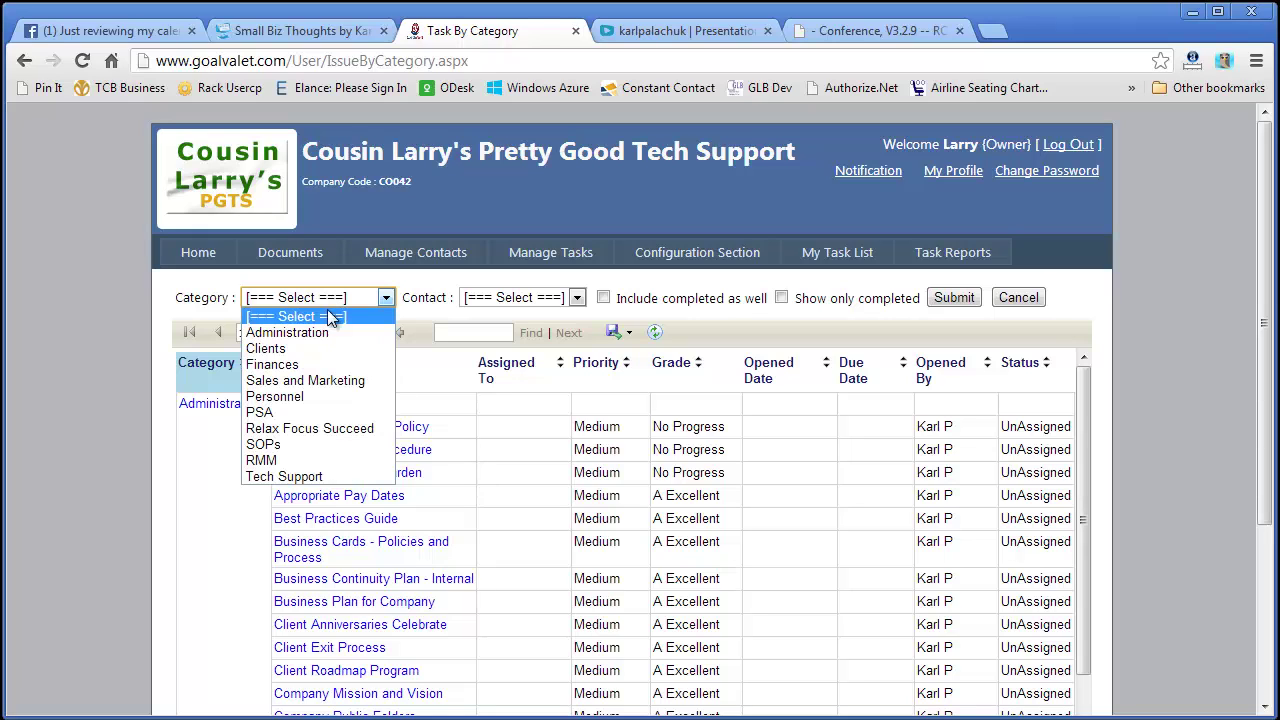
pyautogui.click(320, 364)
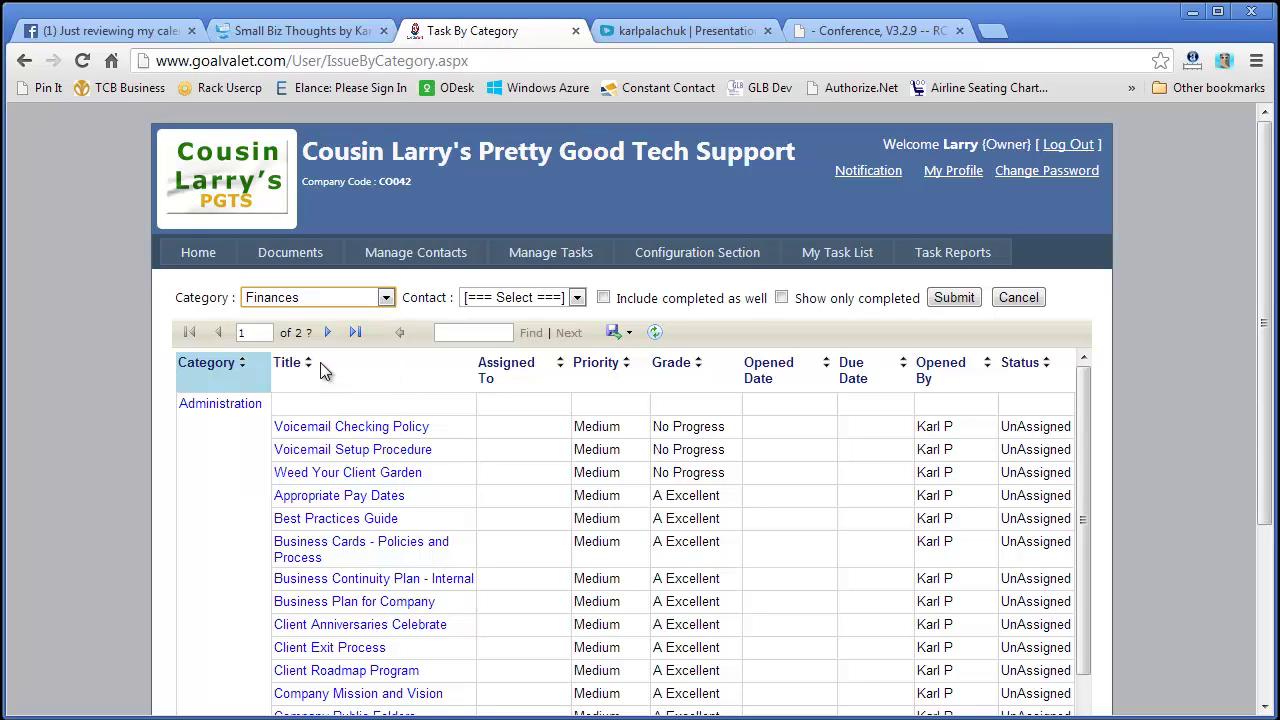
pyautogui.click(950, 299)
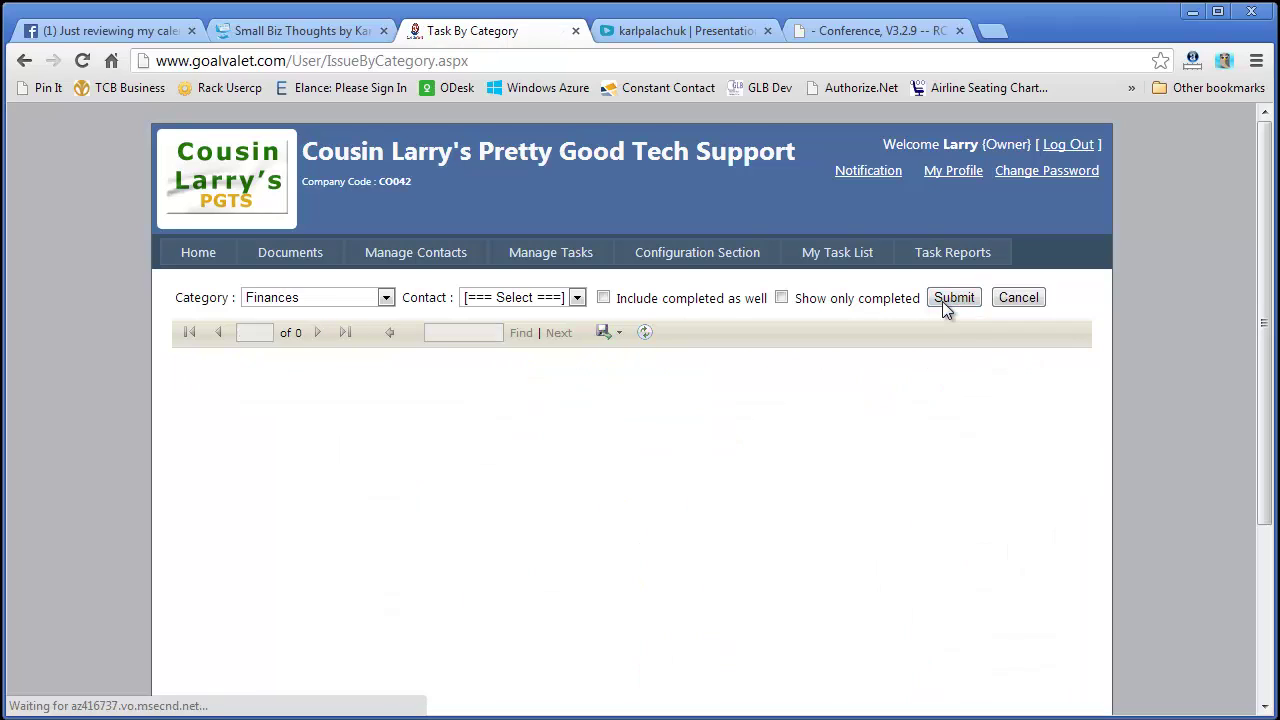
pyautogui.scroll(-1, 503, 538)
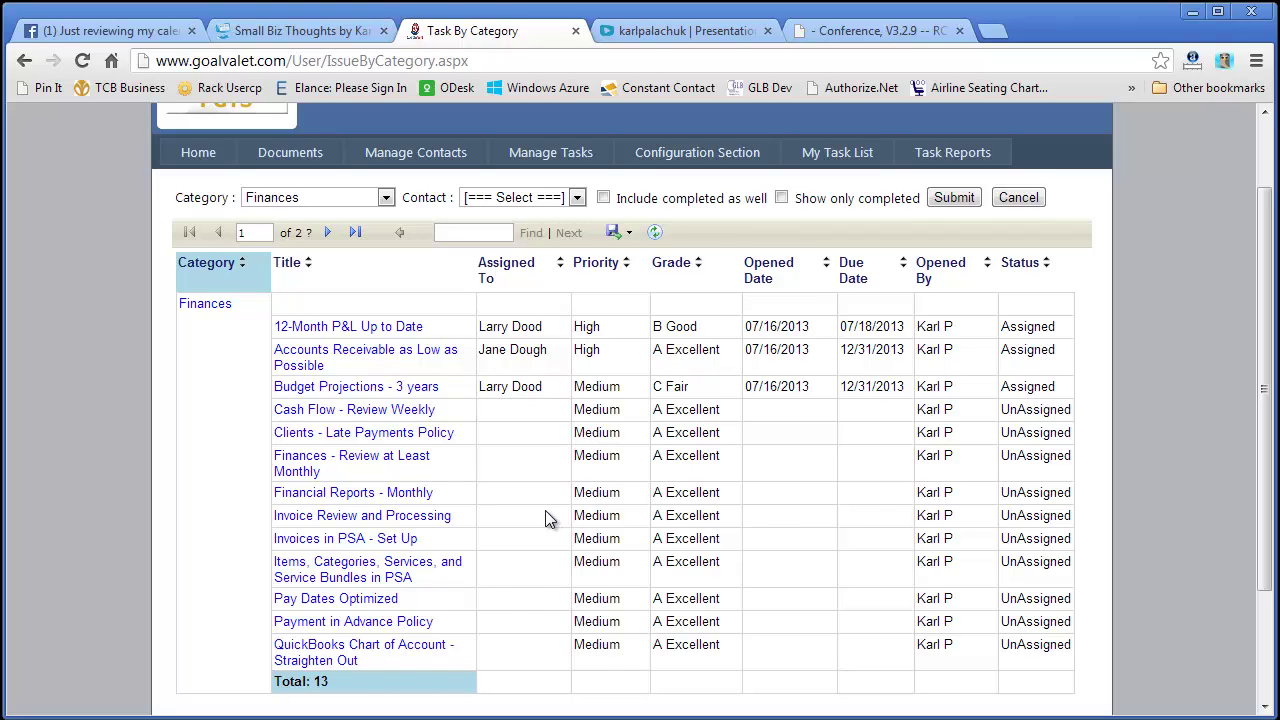
# Step: Assign the Finances task "Invoices in PSA - Set Up" to the owner, mark it as complete and save it
pyautogui.click(337, 541)
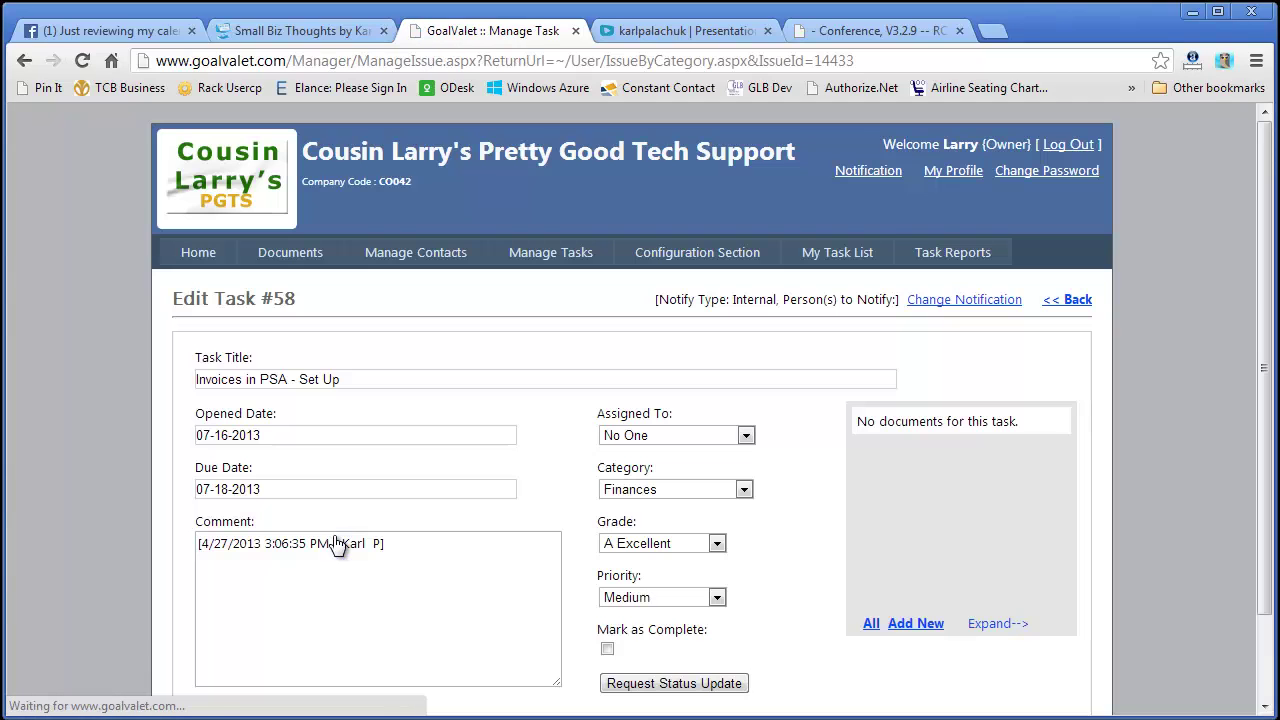
pyautogui.click(695, 436)
pyautogui.click(692, 471)
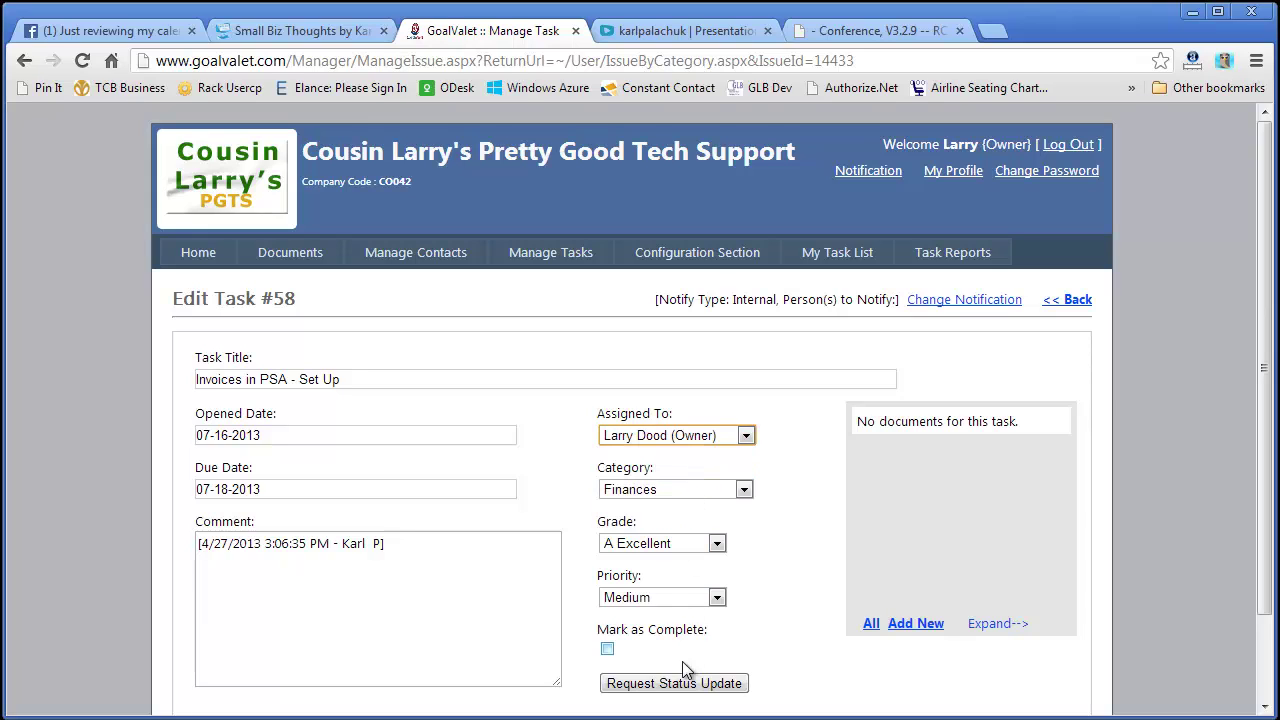
pyautogui.click(608, 649)
pyautogui.scroll(-1, 944, 690)
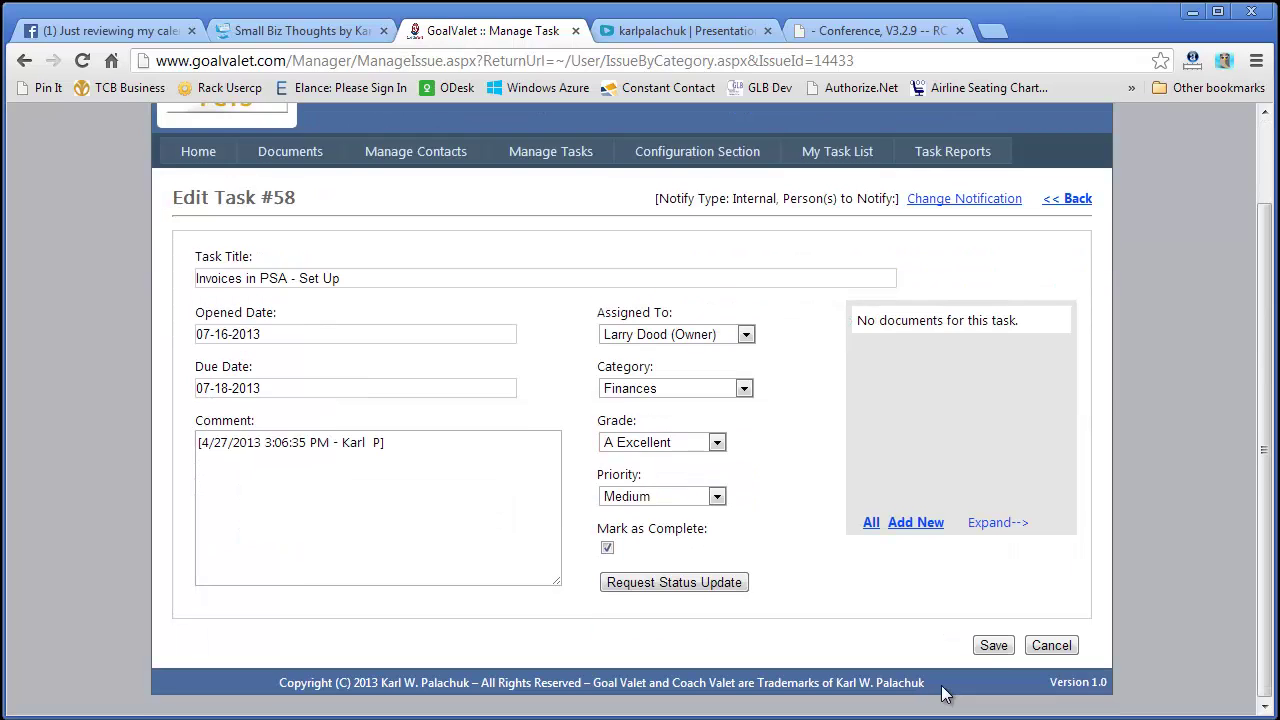
pyautogui.click(994, 646)
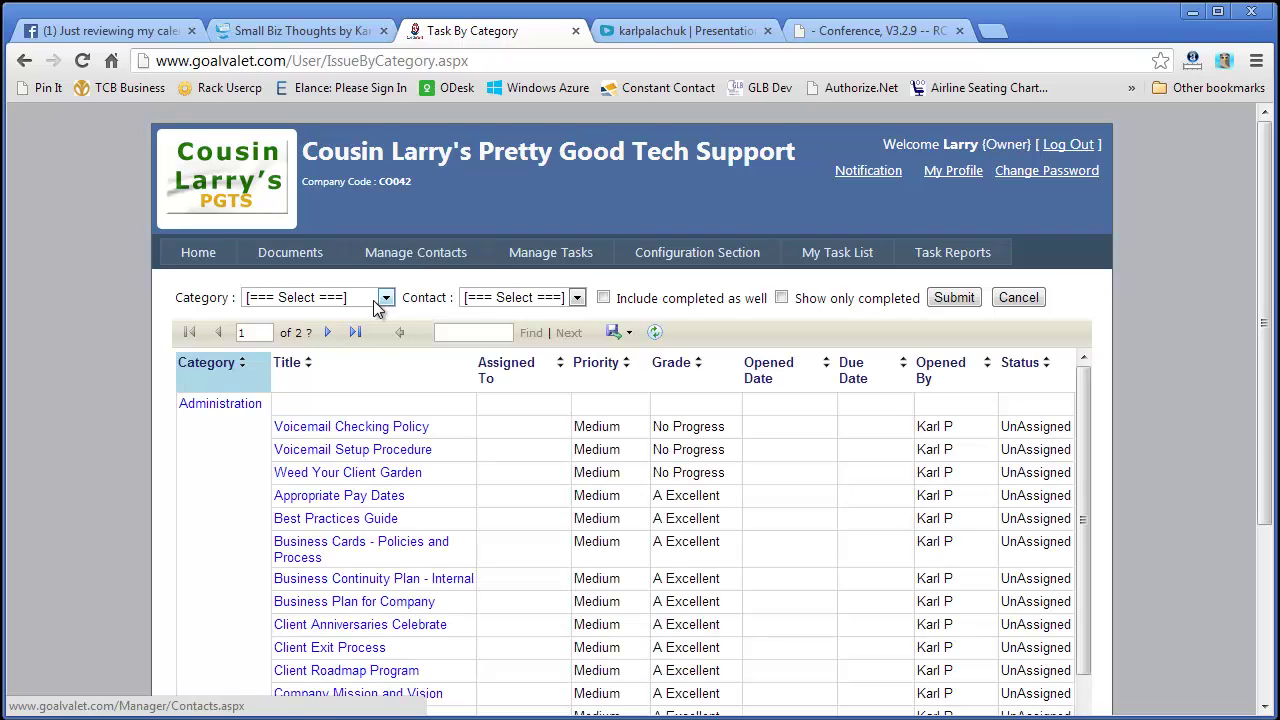
# Step: Restrict the reloaded category report to Finances to review the remaining open tasks
pyautogui.click(384, 298)
pyautogui.click(364, 365)
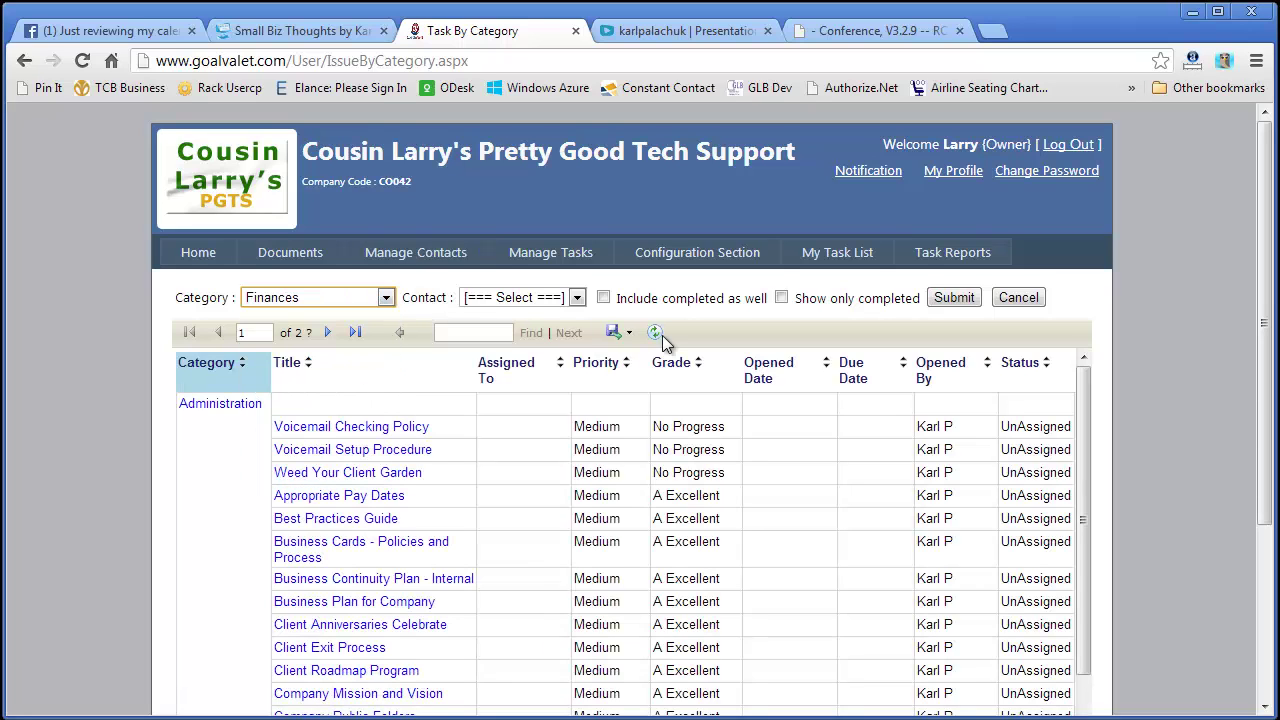
pyautogui.click(966, 302)
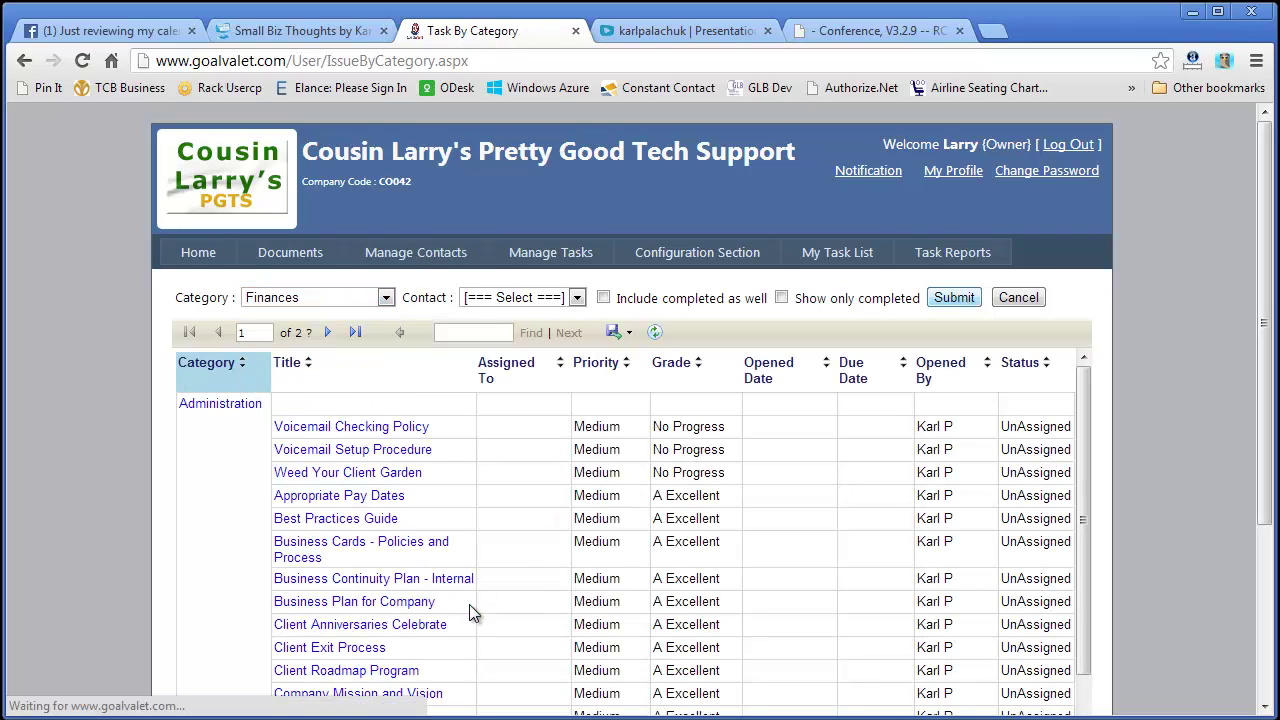
pyautogui.scroll(-1, 469, 614)
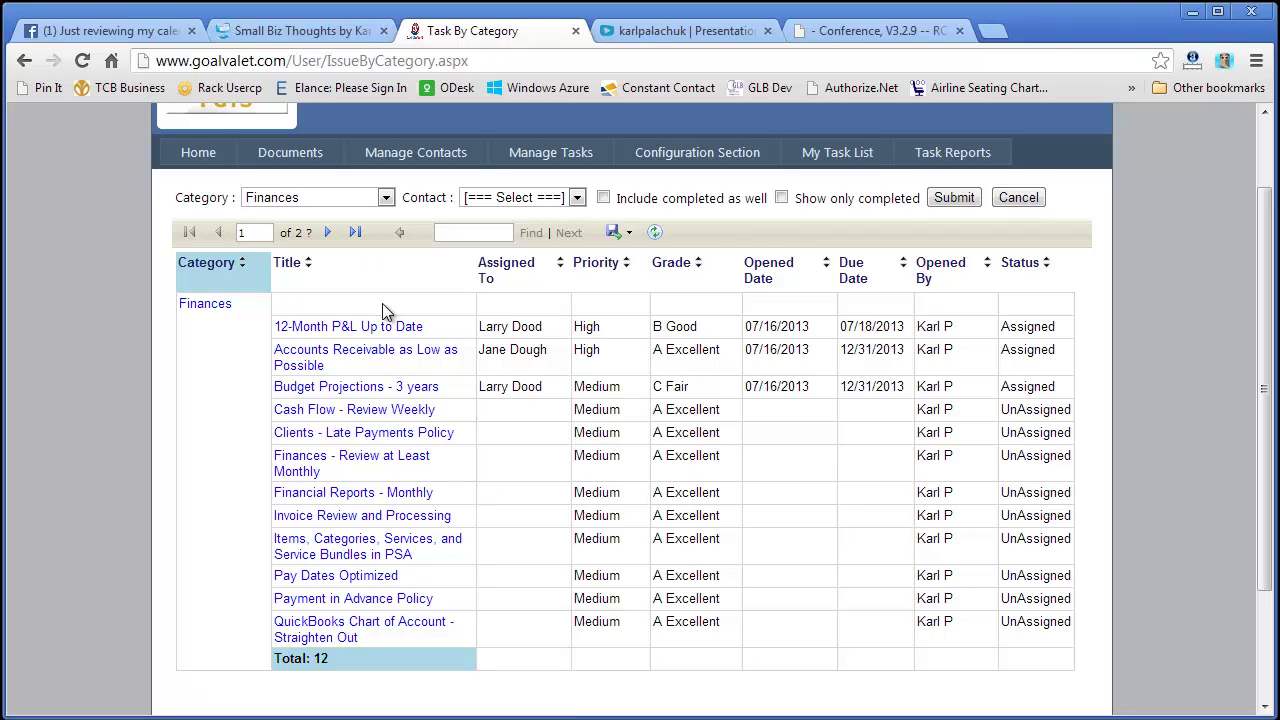
# Step: Open the full task list for managing tasks and look through all its records down to the total
pyautogui.moveTo(545, 160)
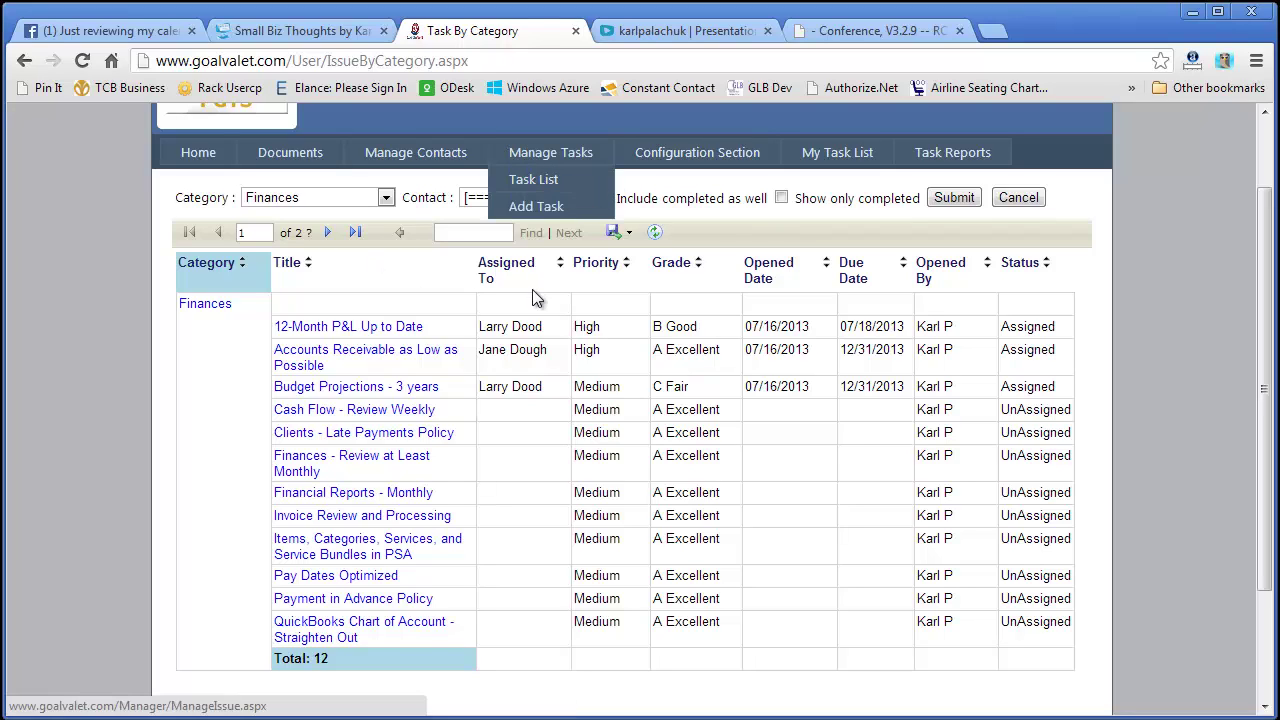
pyautogui.click(526, 187)
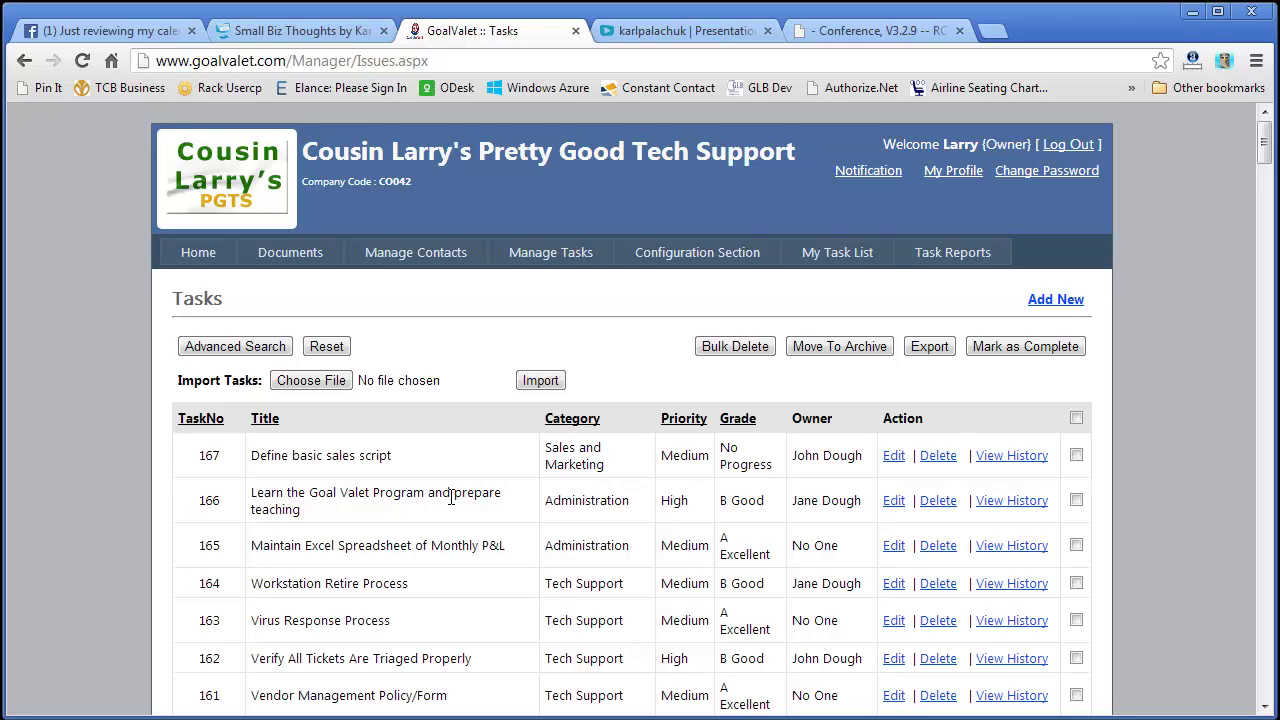
pyautogui.scroll(-20, 451, 496)
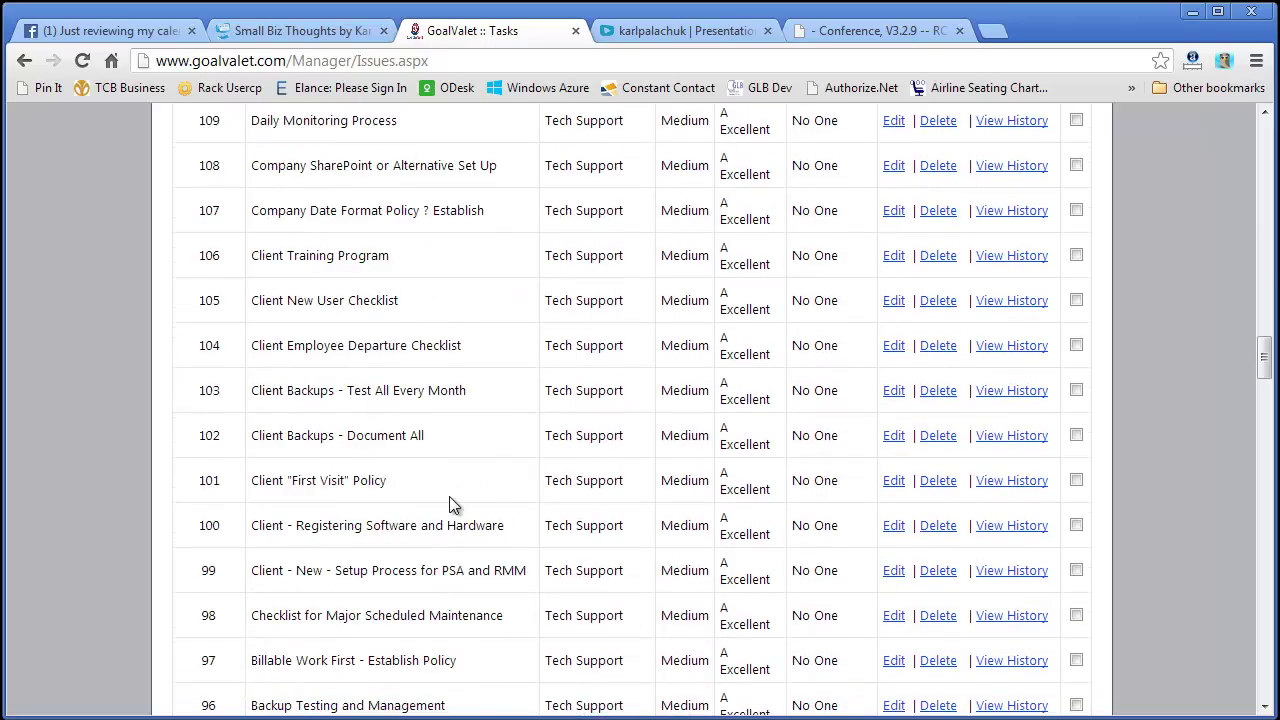
pyautogui.scroll(-20, 449, 497)
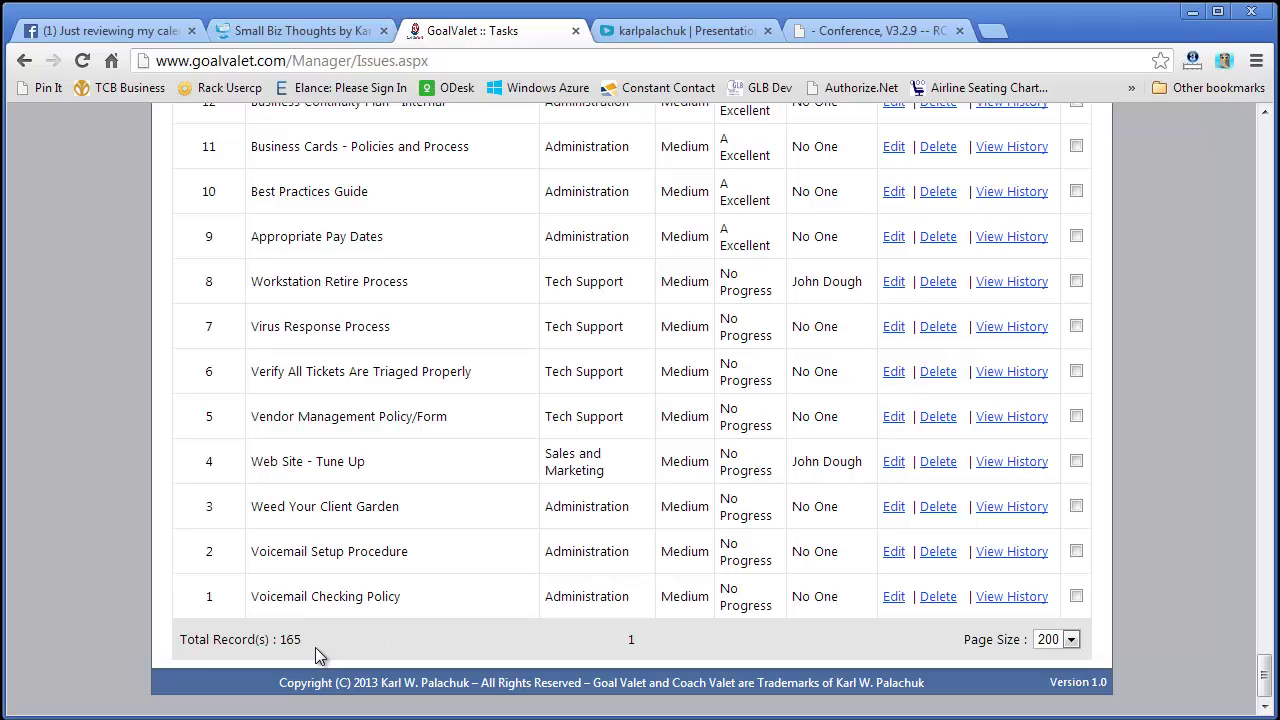
pyautogui.scroll(15, 695, 445)
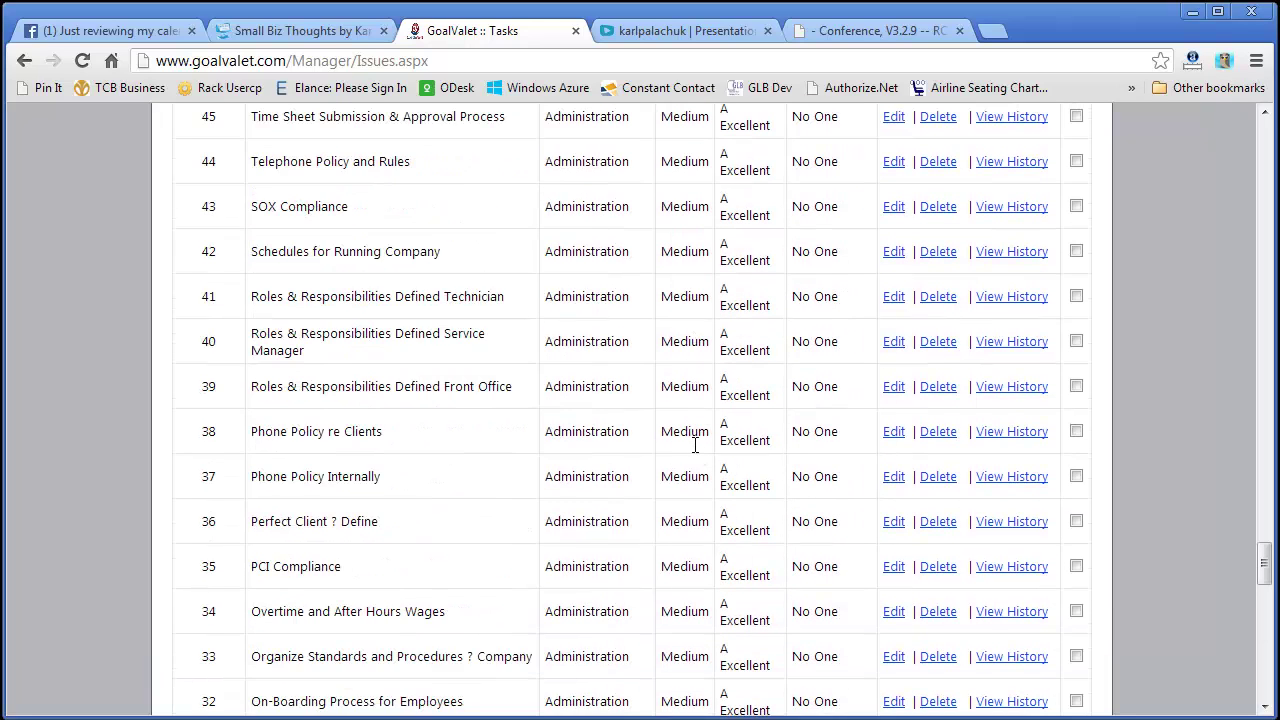
pyautogui.scroll(1, 695, 445)
pyautogui.scroll(20, 695, 445)
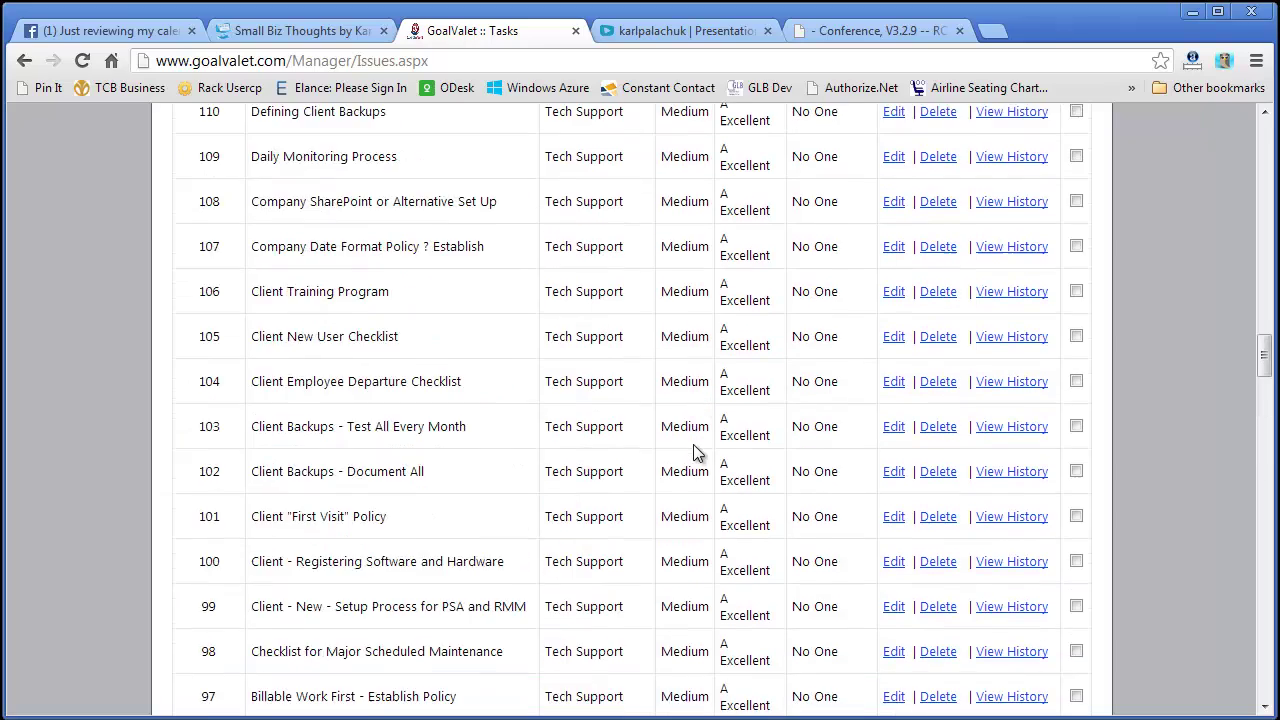
pyautogui.scroll(2, 697, 452)
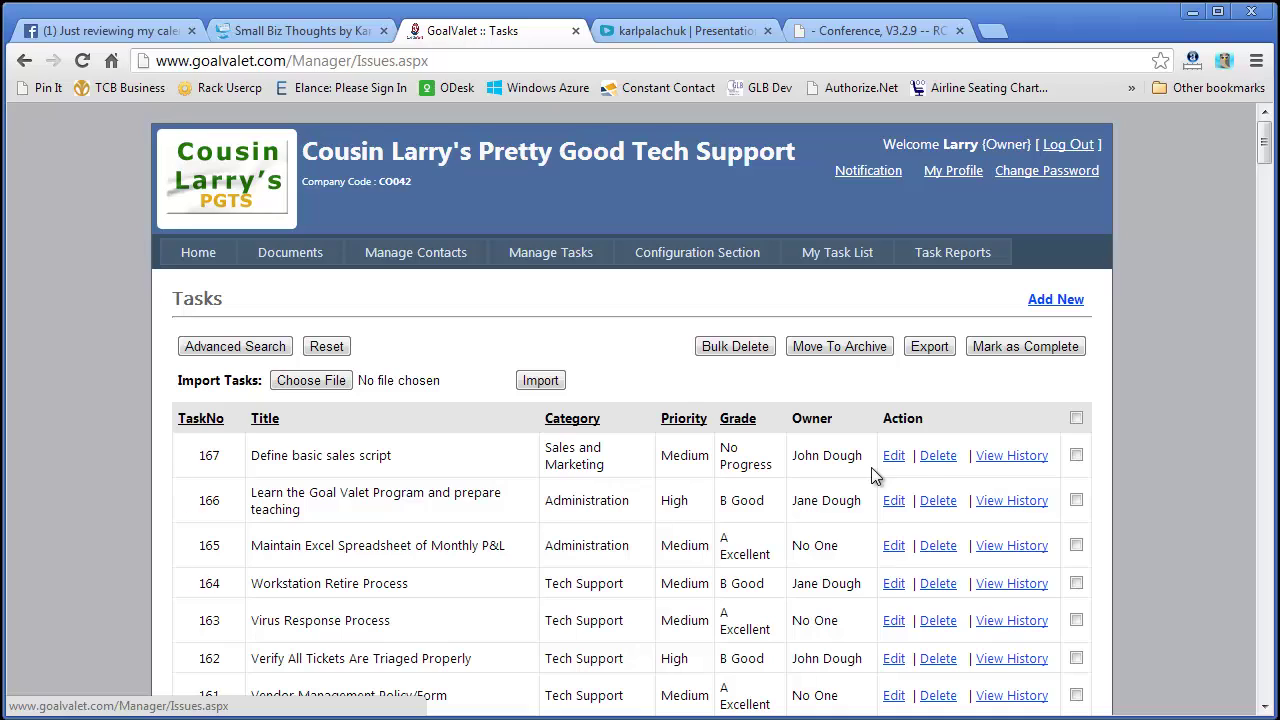
# Step: Sort the task list by category and look through the sorted tasks from Administration to Tech Support
pyautogui.click(569, 424)
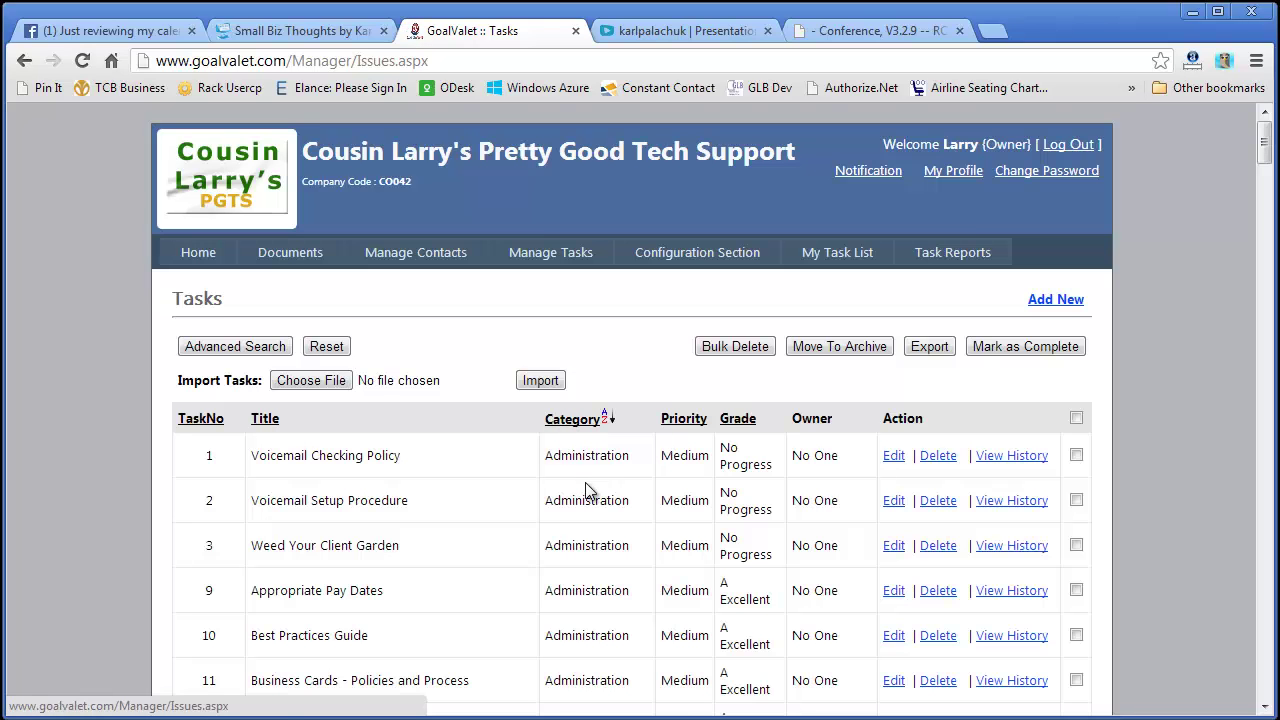
pyautogui.scroll(-20, 585, 482)
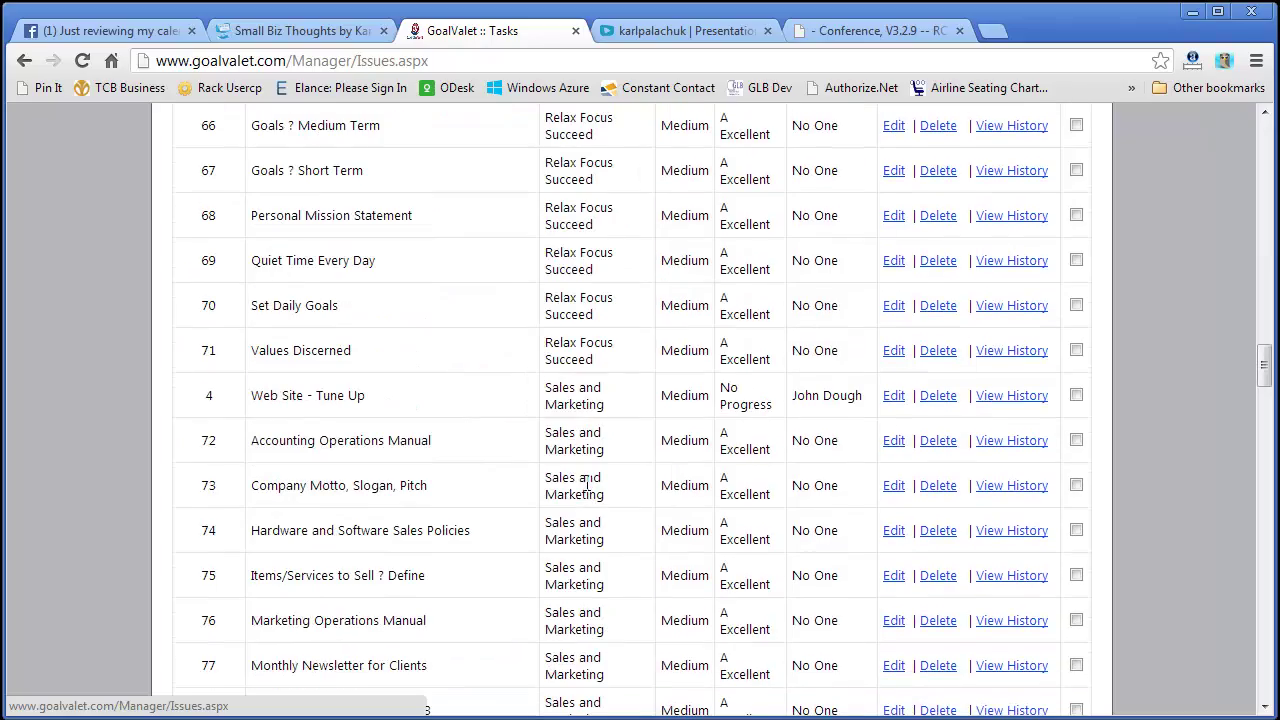
pyautogui.scroll(-14, 587, 482)
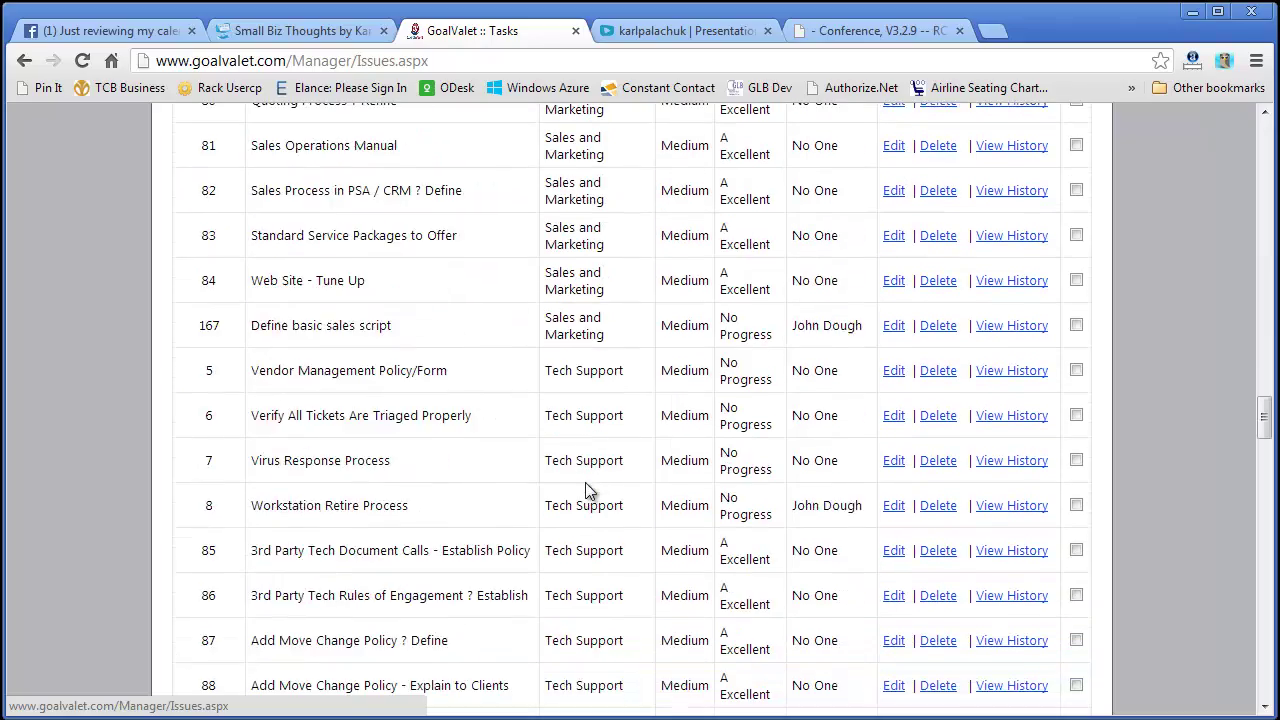
pyautogui.scroll(-20, 587, 482)
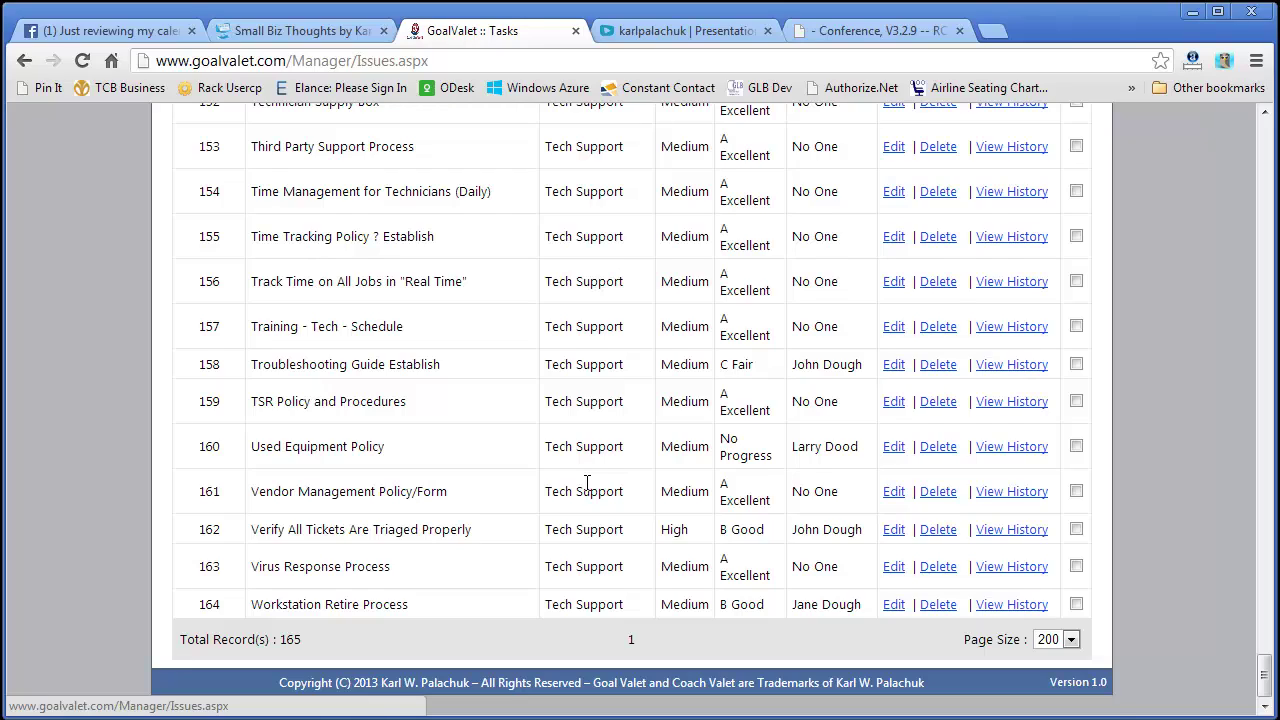
pyautogui.scroll(17, 587, 482)
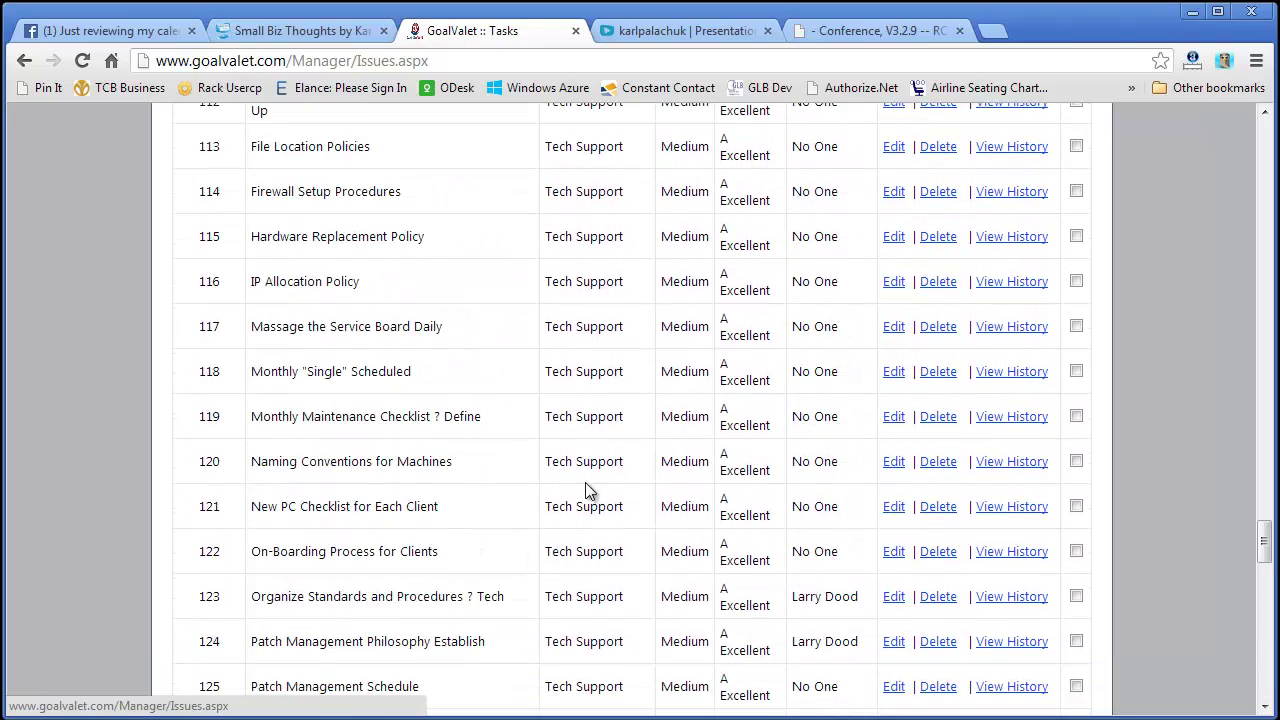
pyautogui.scroll(12, 586, 484)
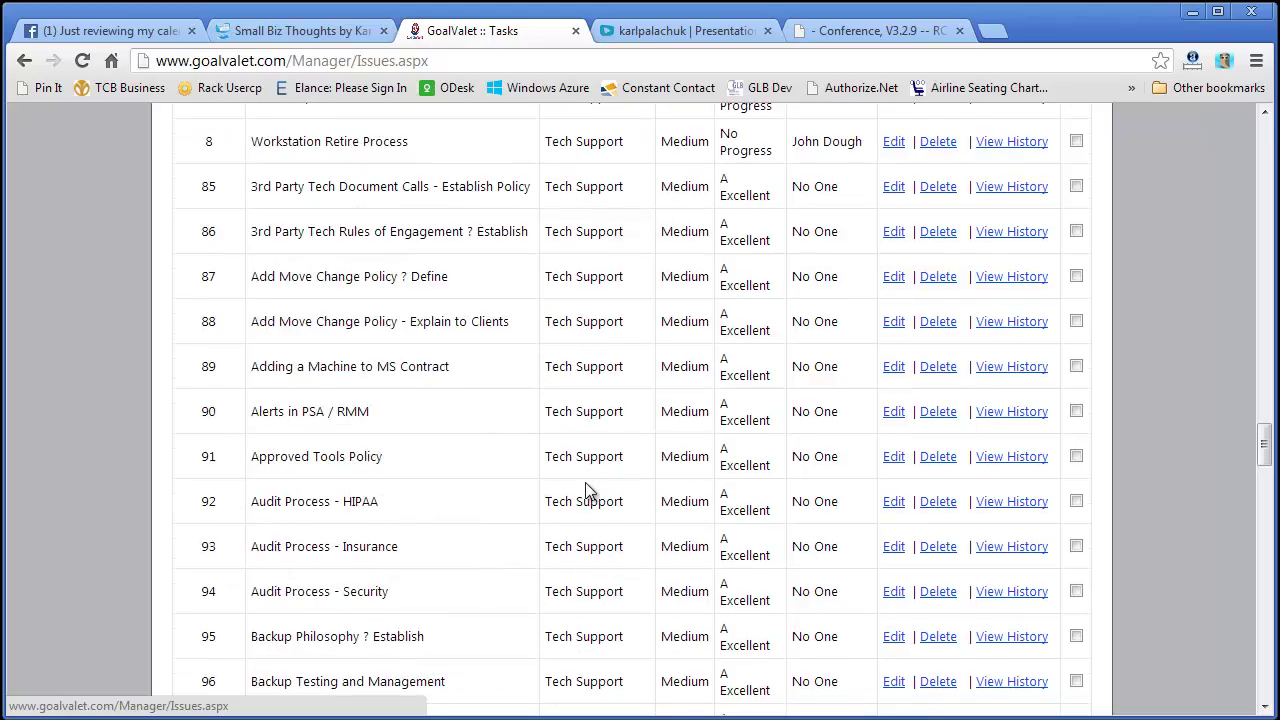
pyautogui.scroll(10, 587, 488)
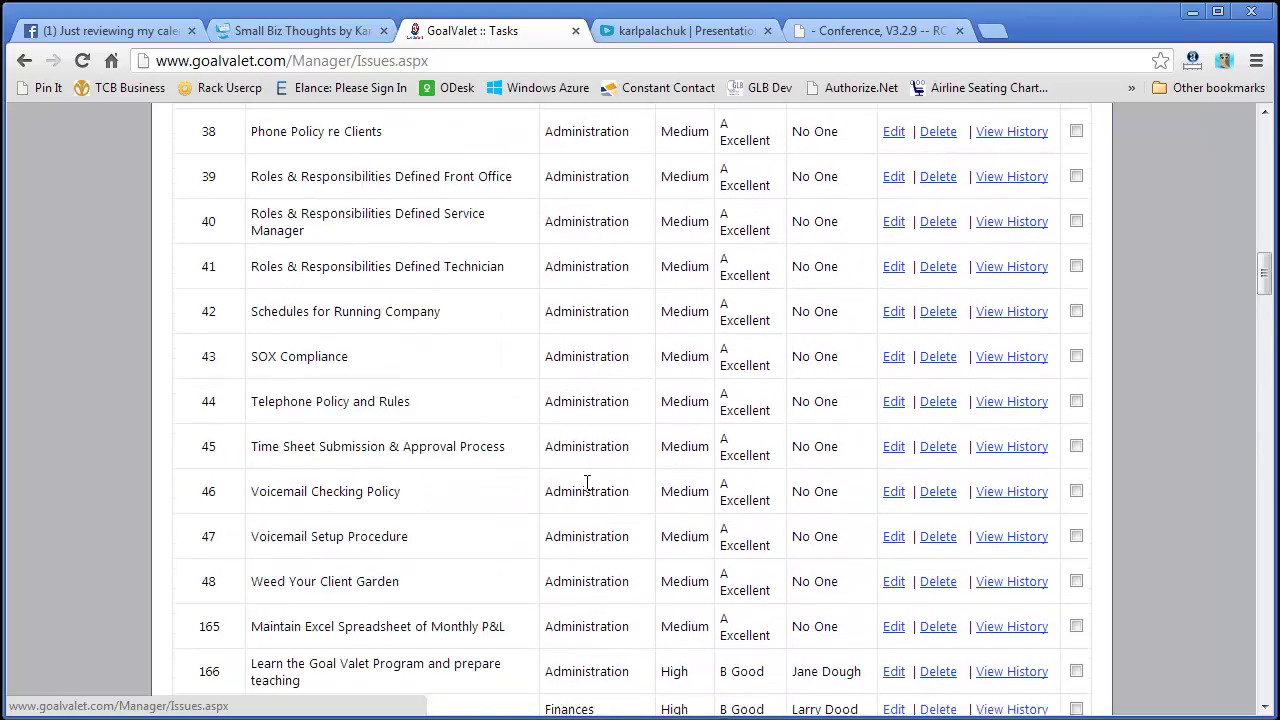
pyautogui.scroll(14, 587, 482)
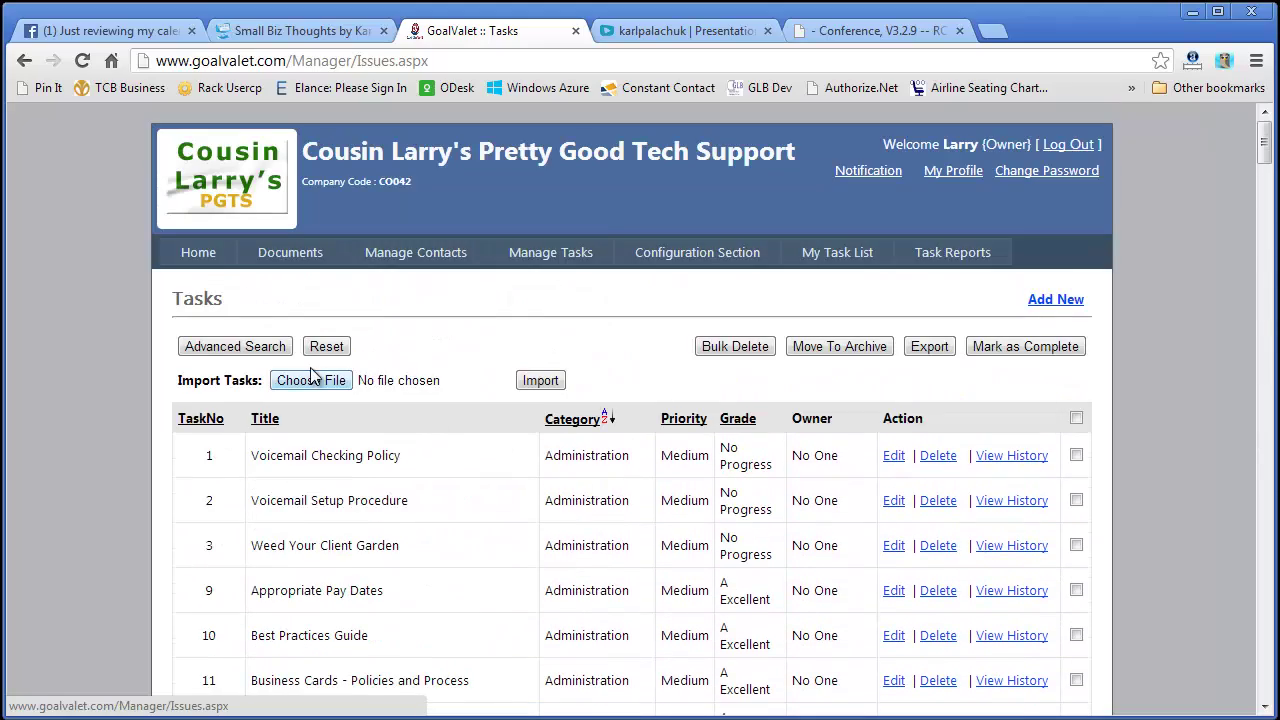
# Step: Search the task list for the Tech Support category and look through the matching tasks
pyautogui.click(262, 347)
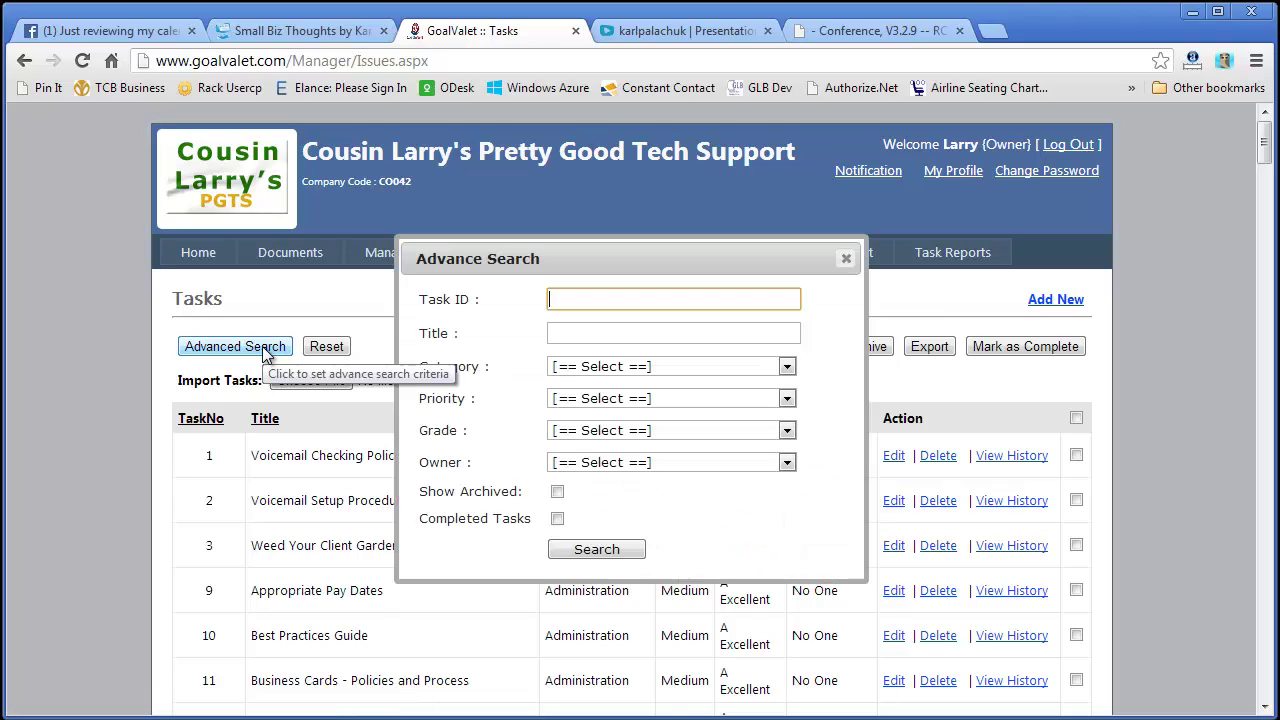
pyautogui.click(589, 366)
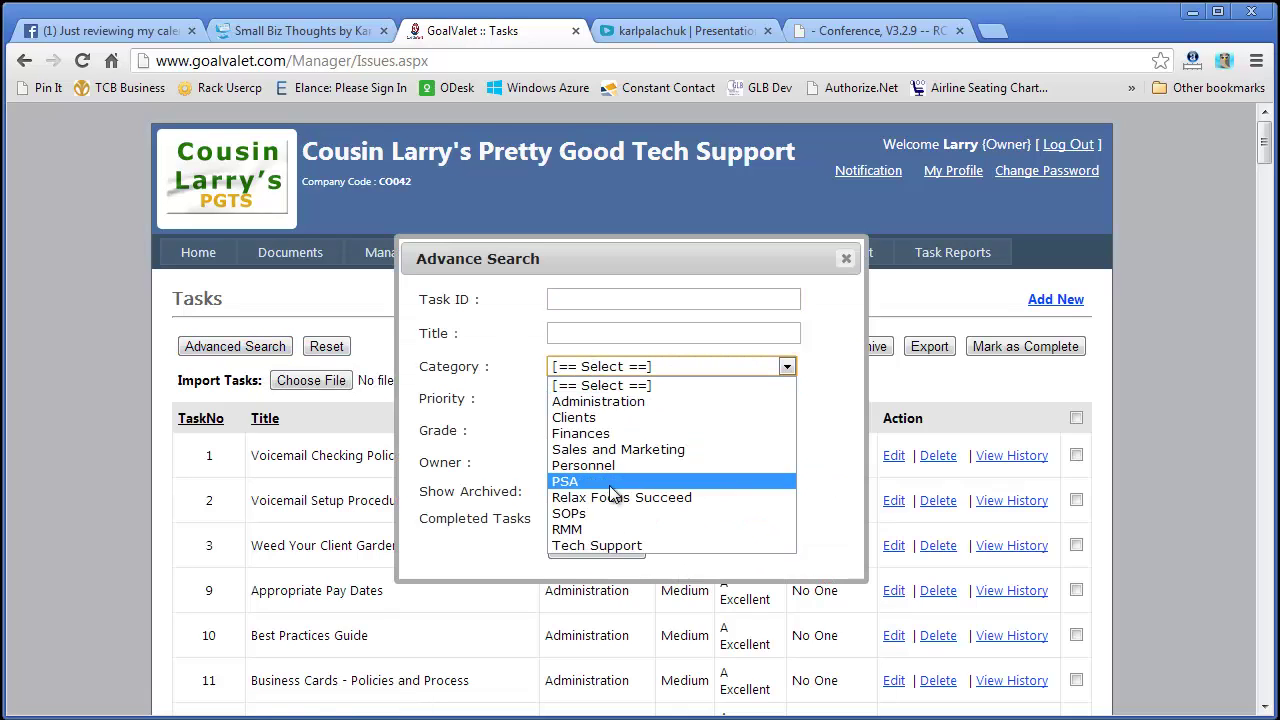
pyautogui.click(591, 545)
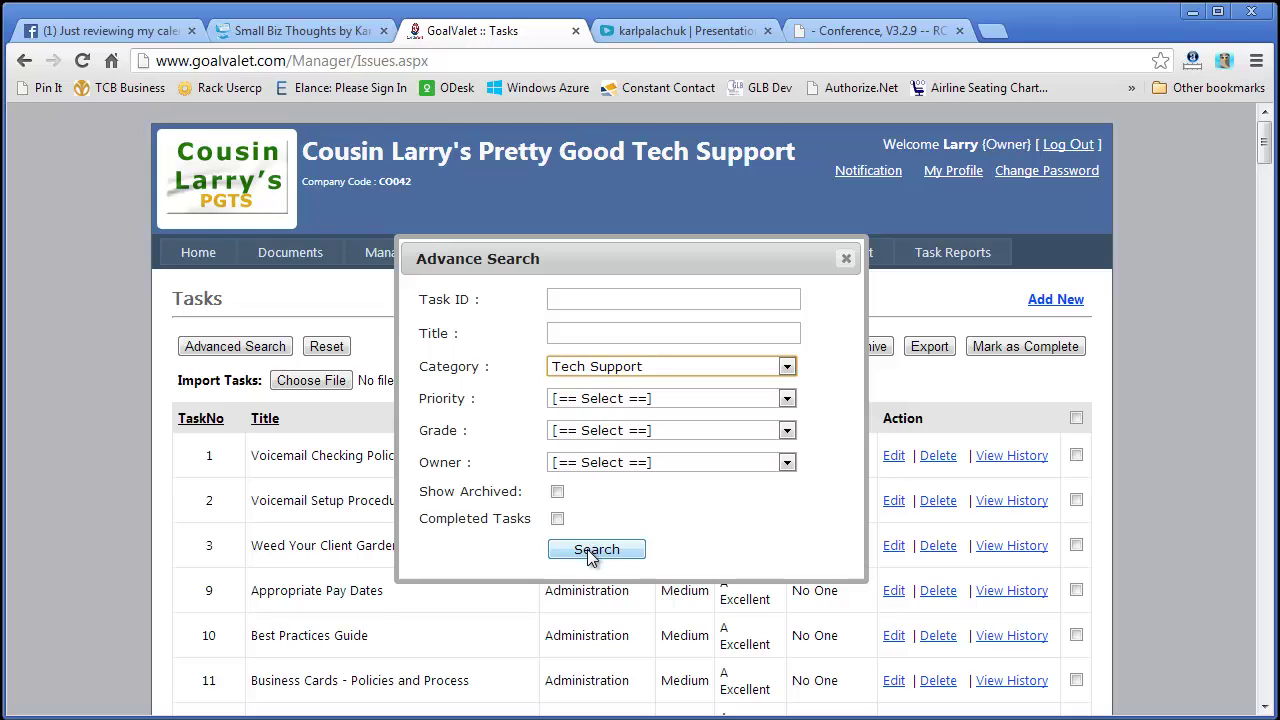
pyautogui.click(590, 555)
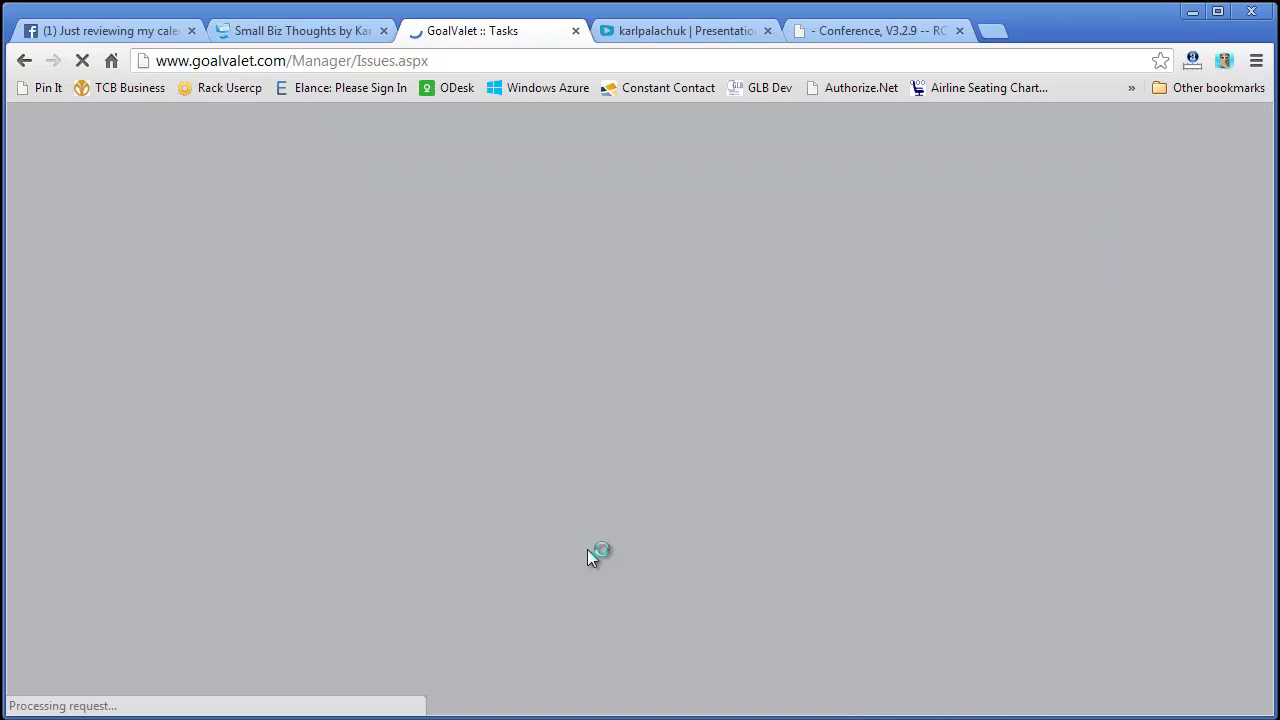
pyautogui.scroll(-15, 617, 583)
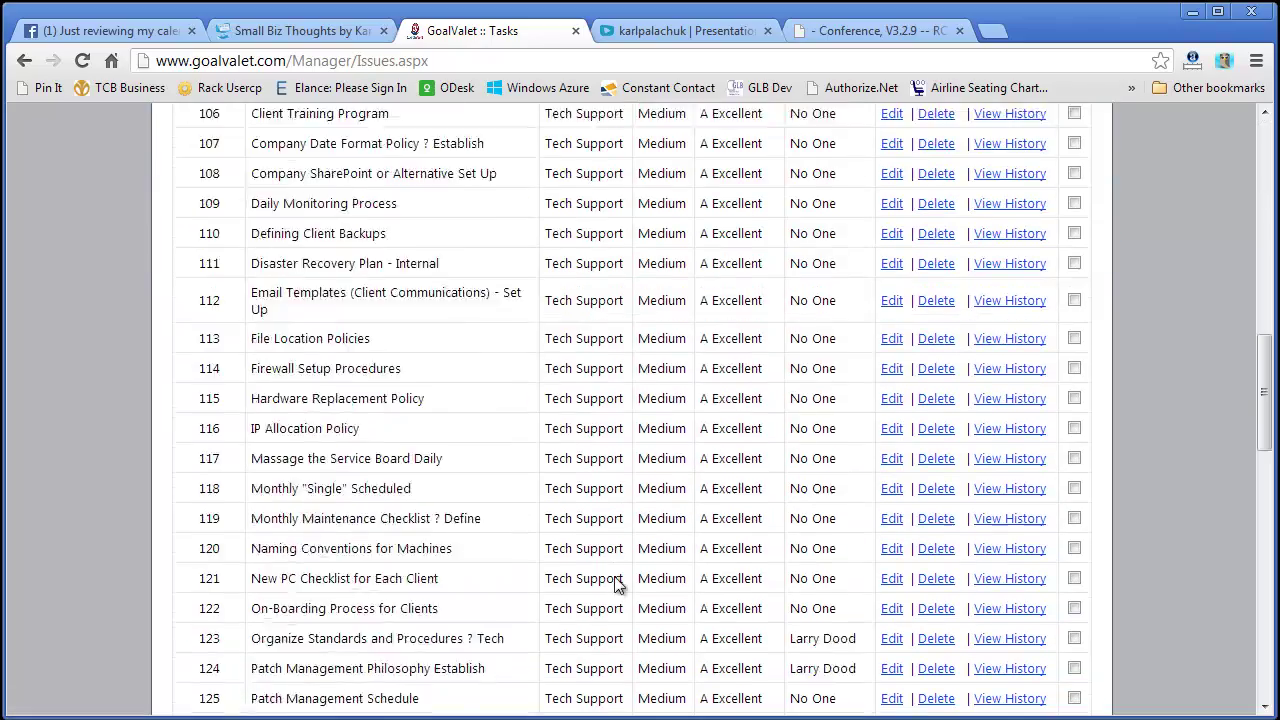
pyautogui.scroll(-3, 617, 583)
pyautogui.scroll(20, 617, 583)
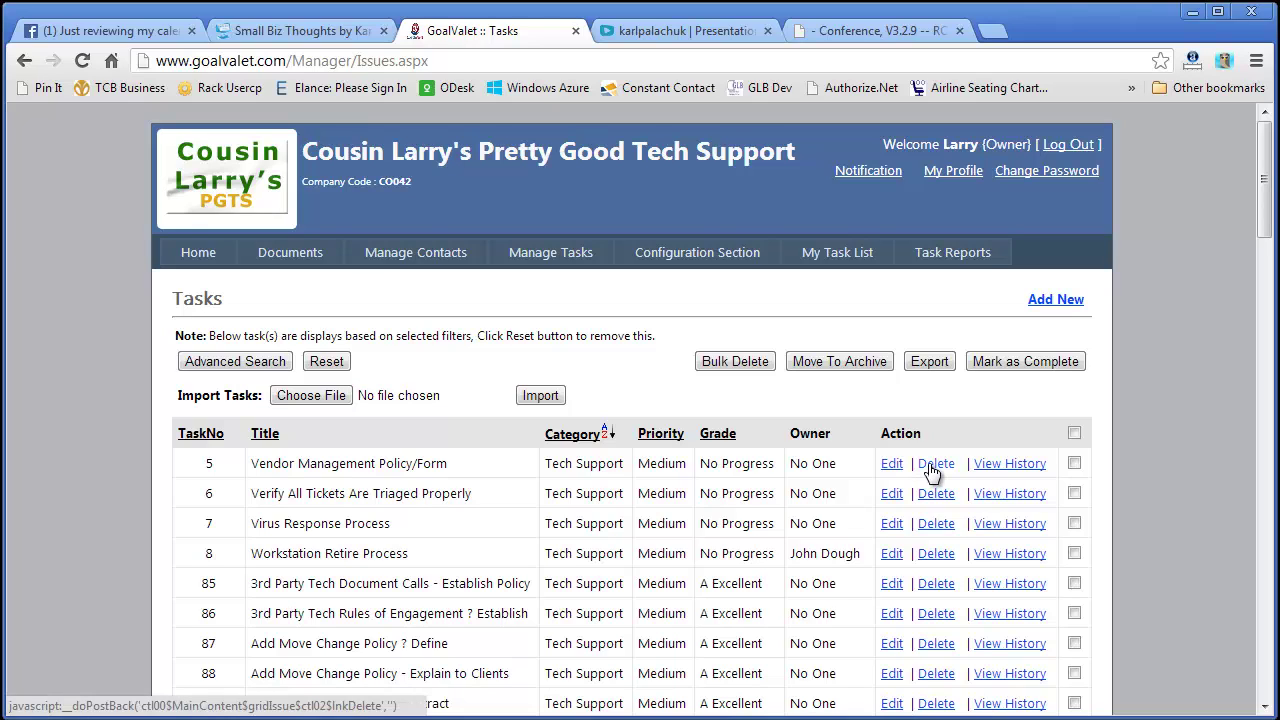
# Step: Try to delete the Tech Support task "Backup Philosophy ? Establish", cancelling at the confirmation
pyautogui.scroll(-1, 588, 494)
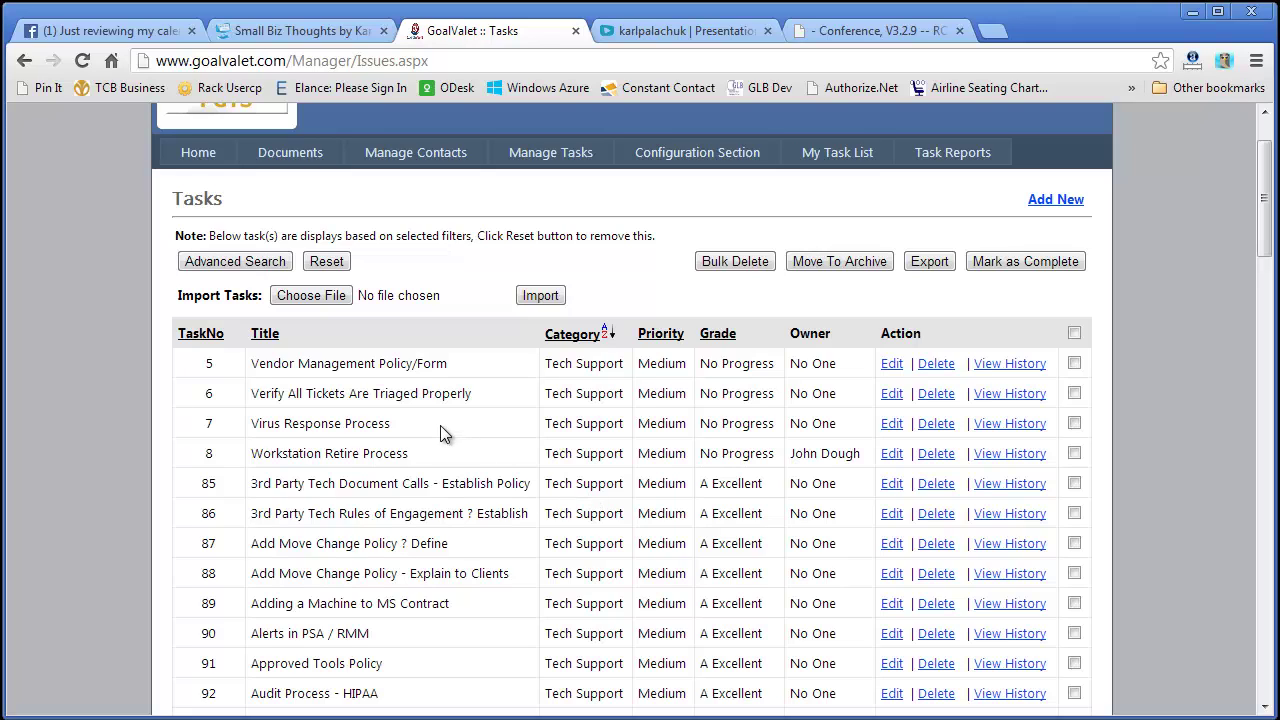
pyautogui.scroll(-1, 500, 512)
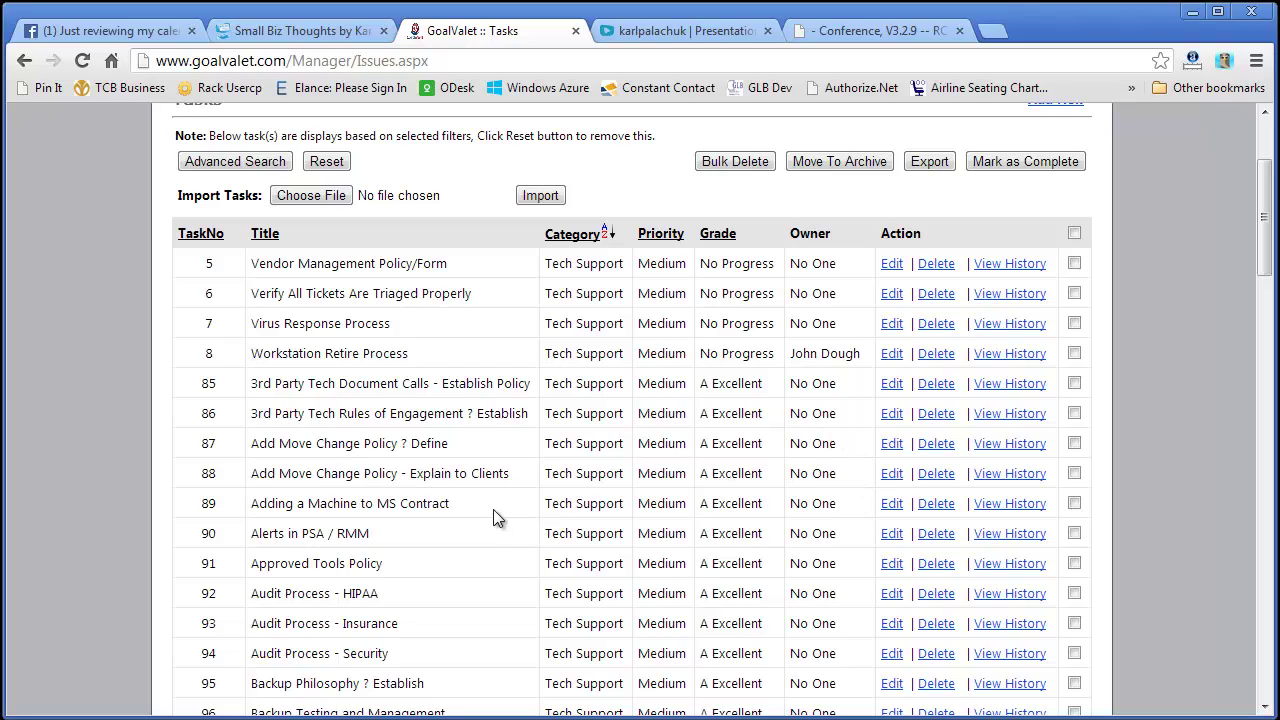
pyautogui.scroll(-2, 470, 517)
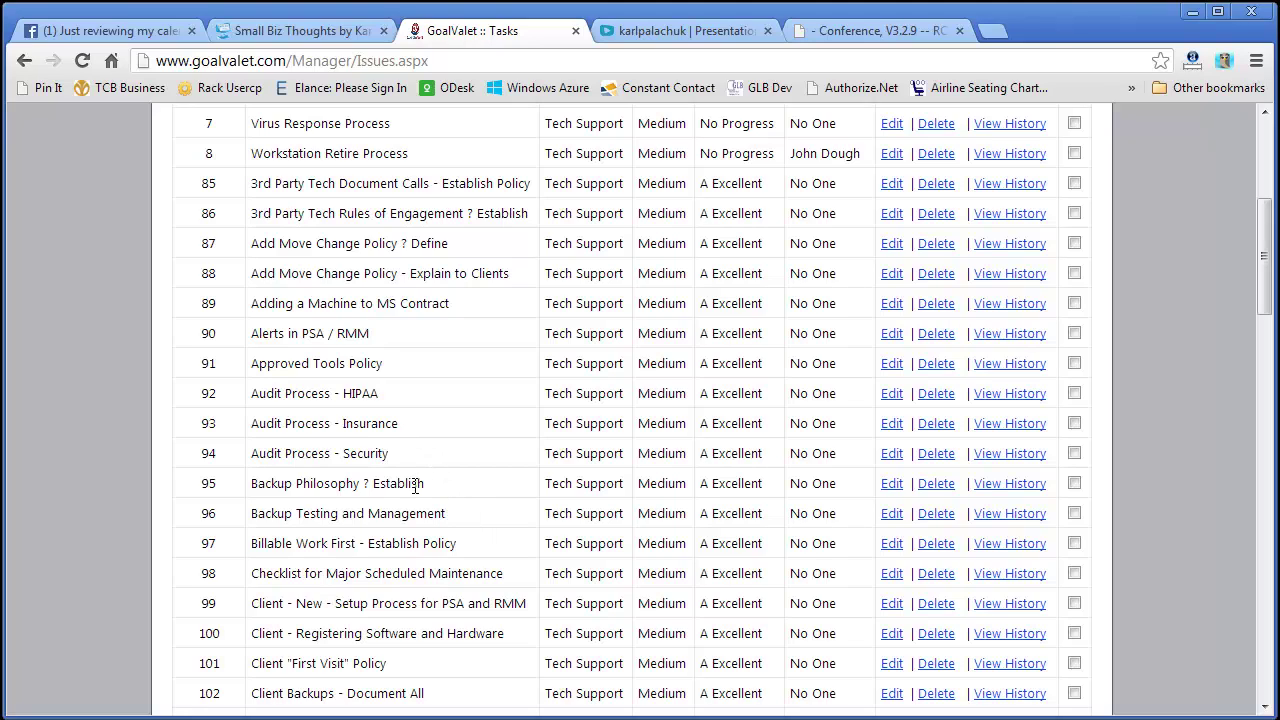
pyautogui.click(937, 485)
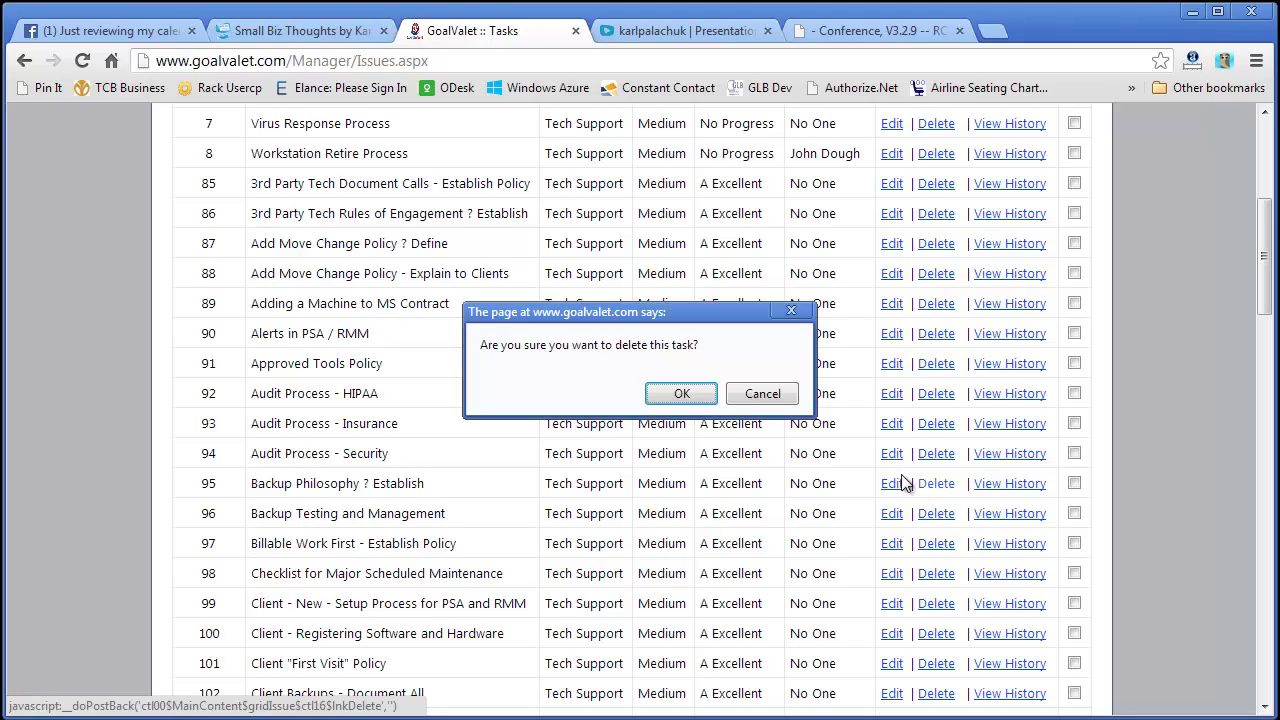
pyautogui.click(762, 394)
# Step: Look through the remaining Tech Support tasks, including the PSA set-up entries and their assigned owners
pyautogui.scroll(-5, 700, 440)
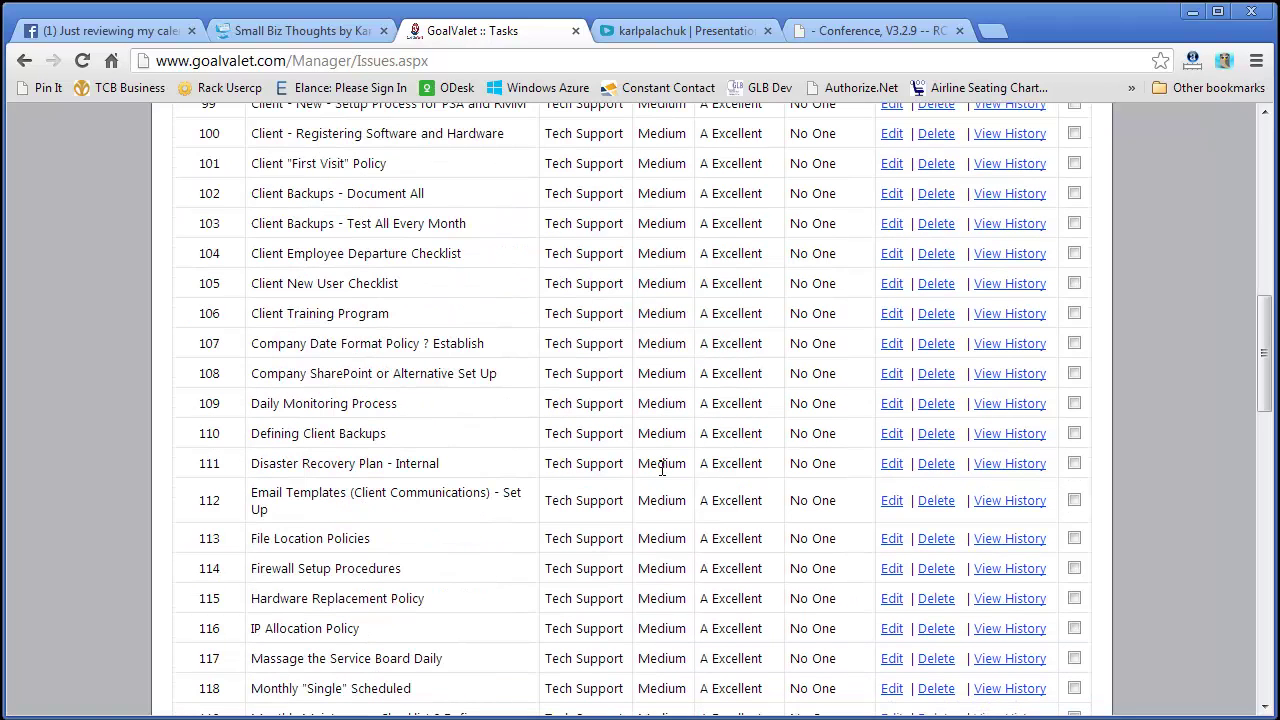
pyautogui.scroll(-3, 661, 469)
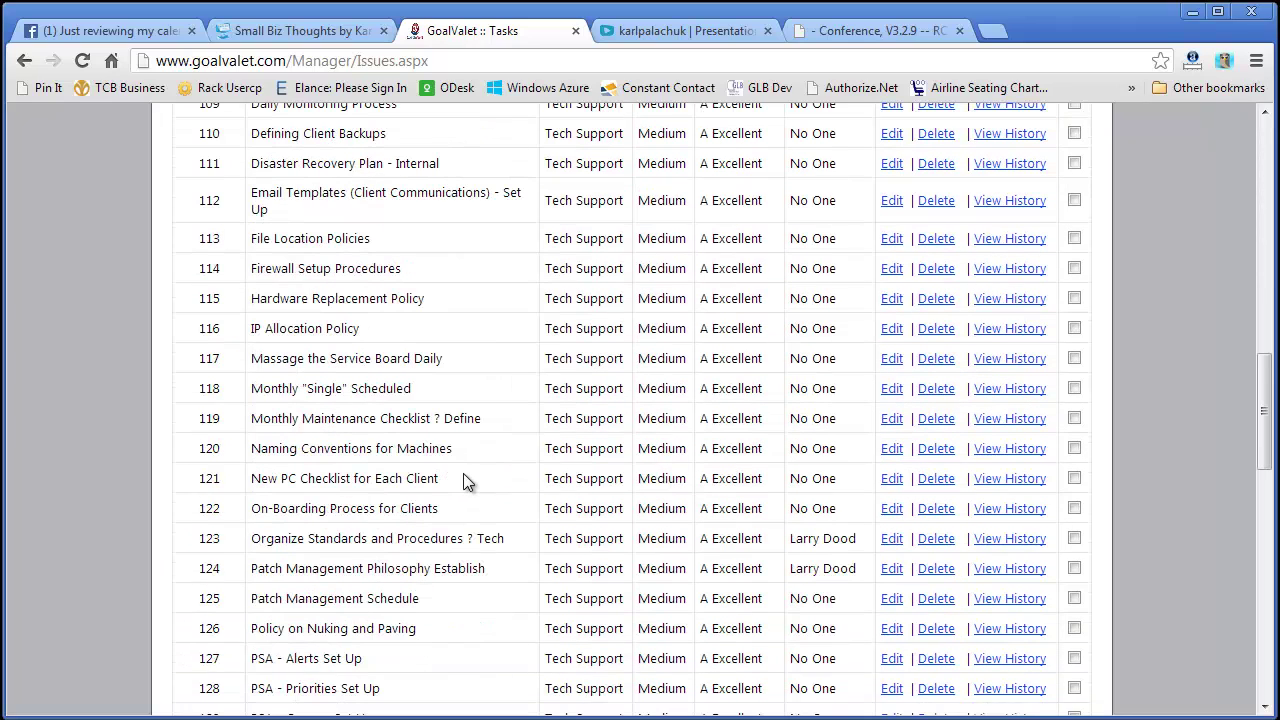
pyautogui.scroll(-2, 491, 570)
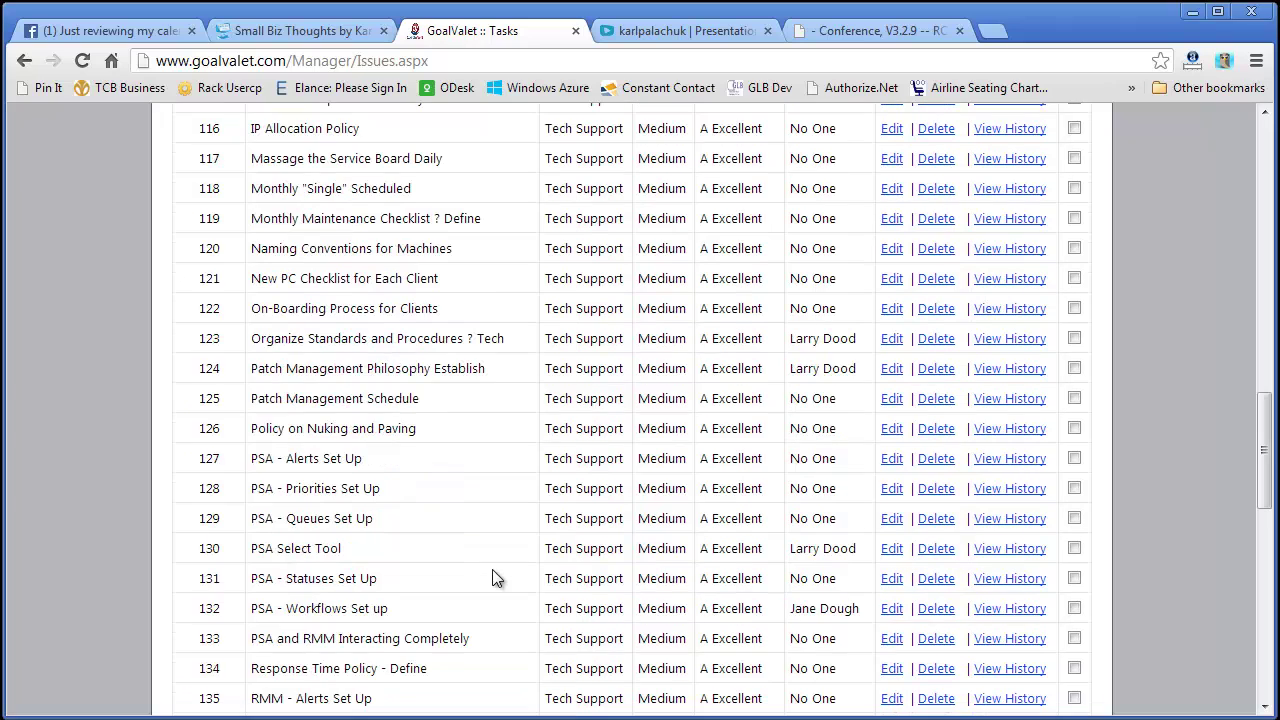
pyautogui.scroll(20, 492, 575)
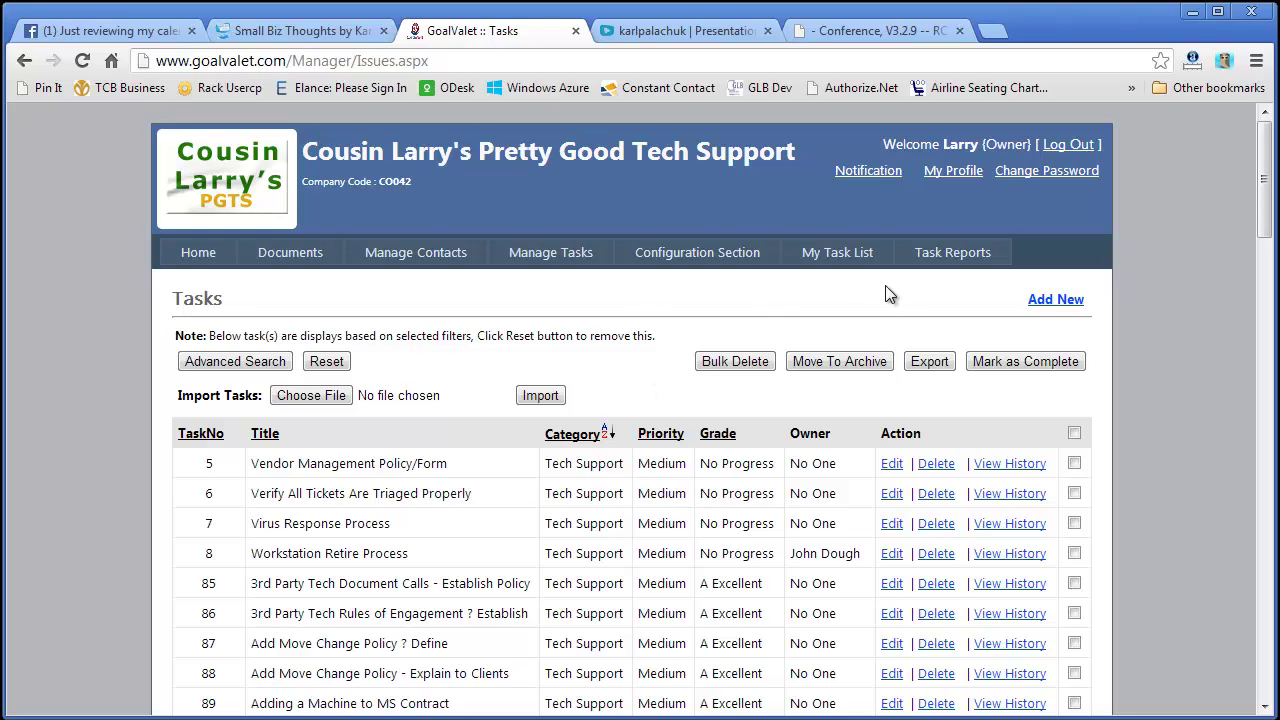
# Step: Open the task report by priority and review its High and Medium priority tasks
pyautogui.moveTo(955, 260)
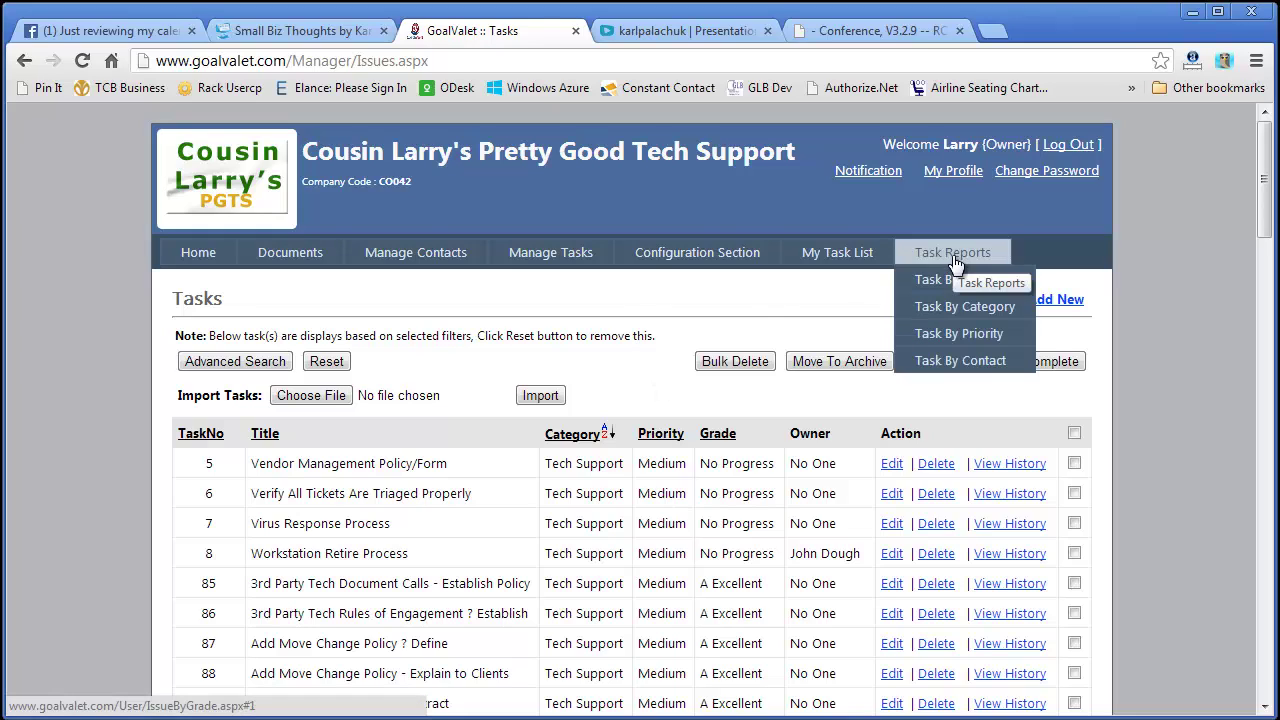
pyautogui.click(950, 335)
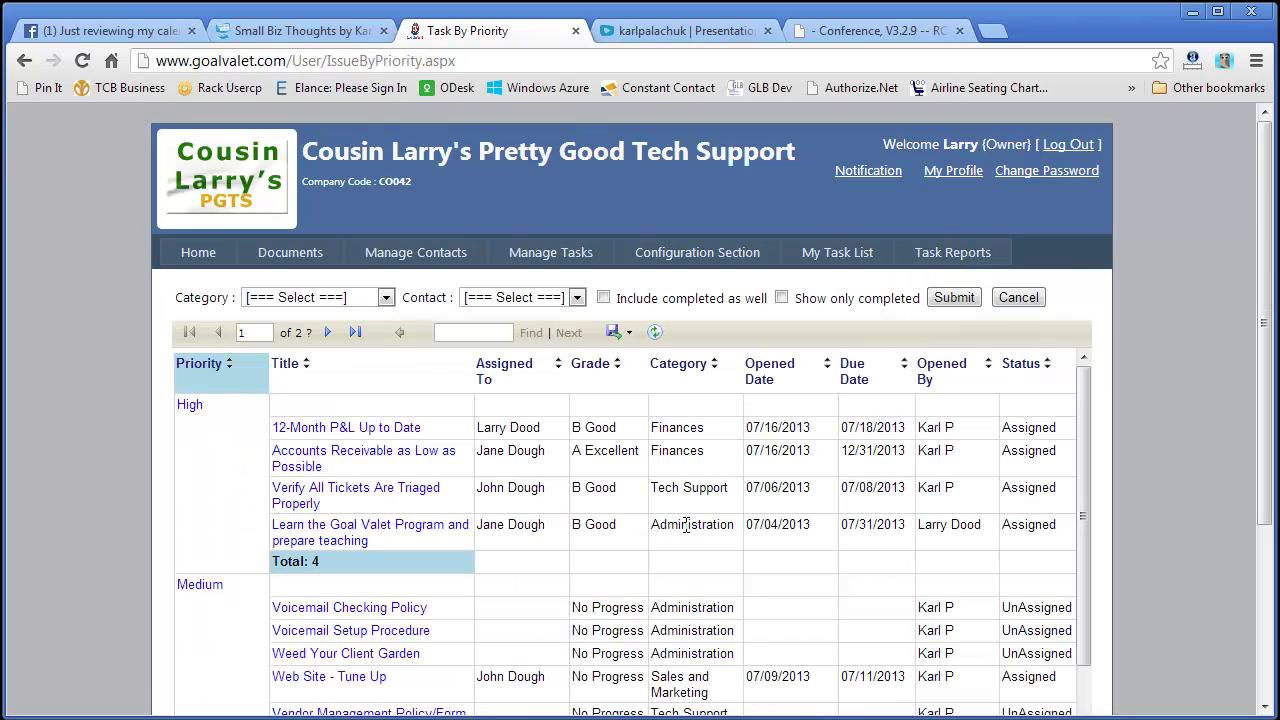
pyautogui.scroll(-10, 686, 519)
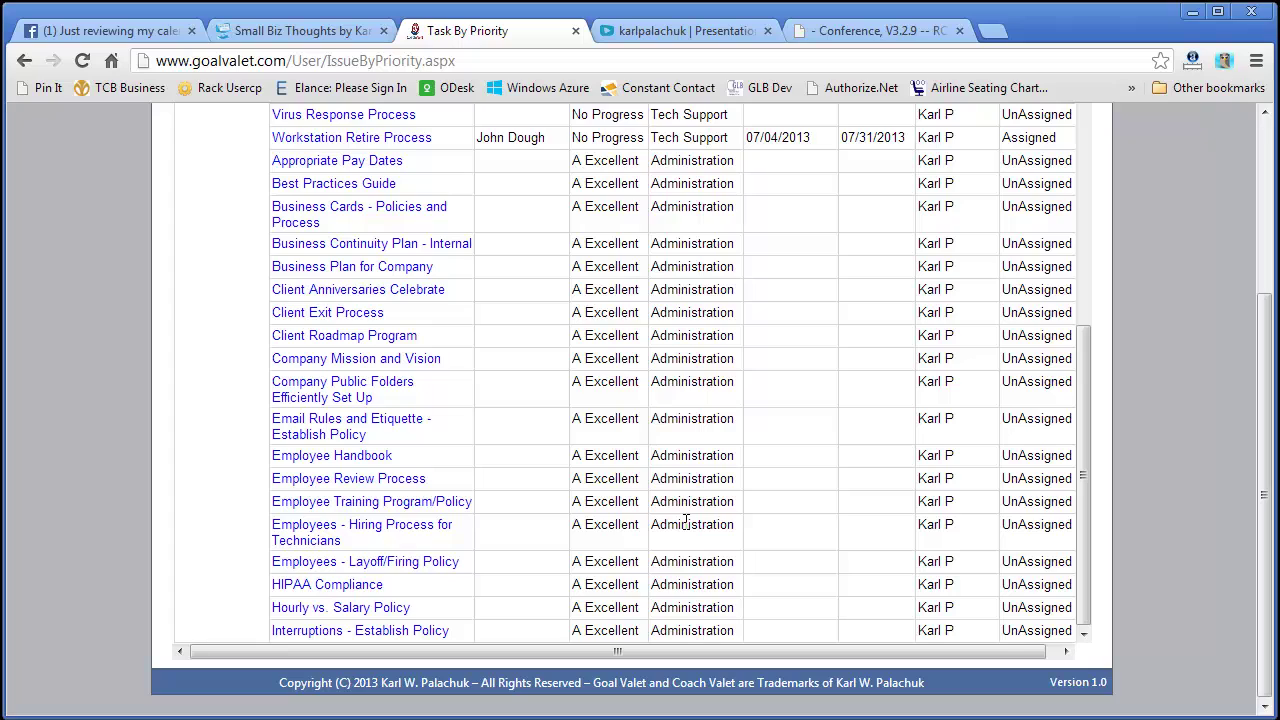
pyautogui.scroll(10, 686, 519)
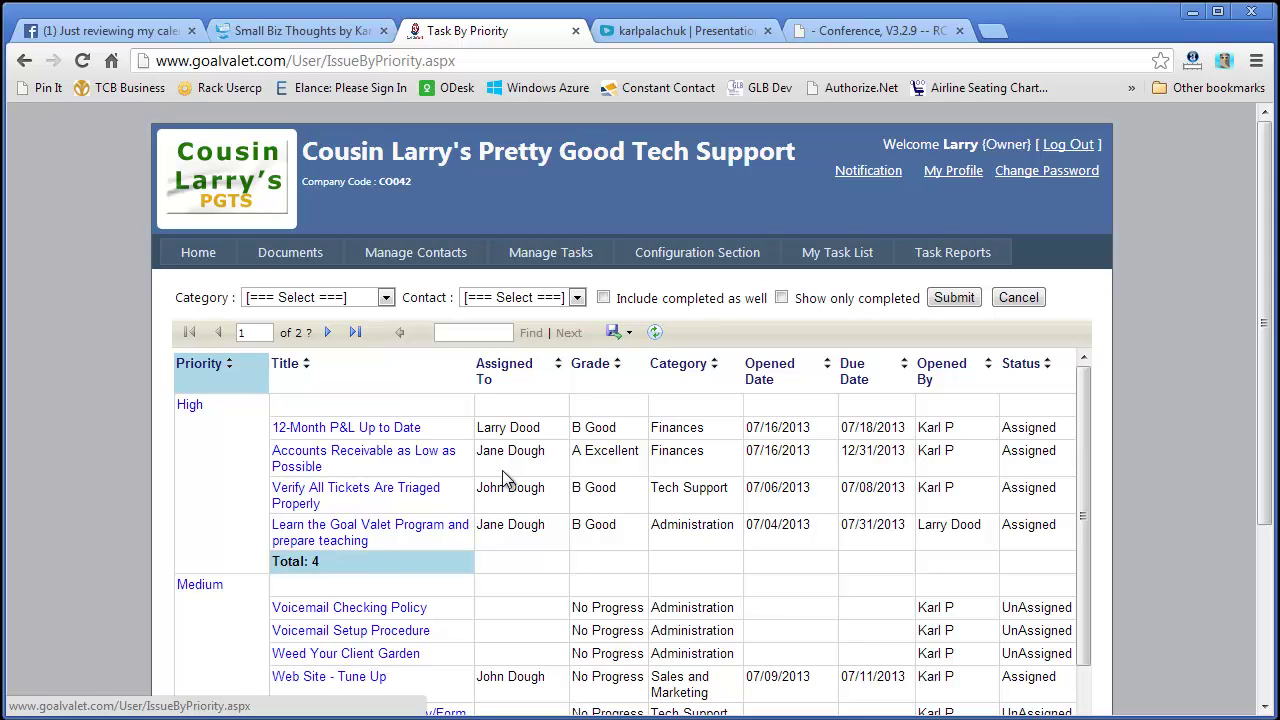
pyautogui.scroll(-2, 502, 470)
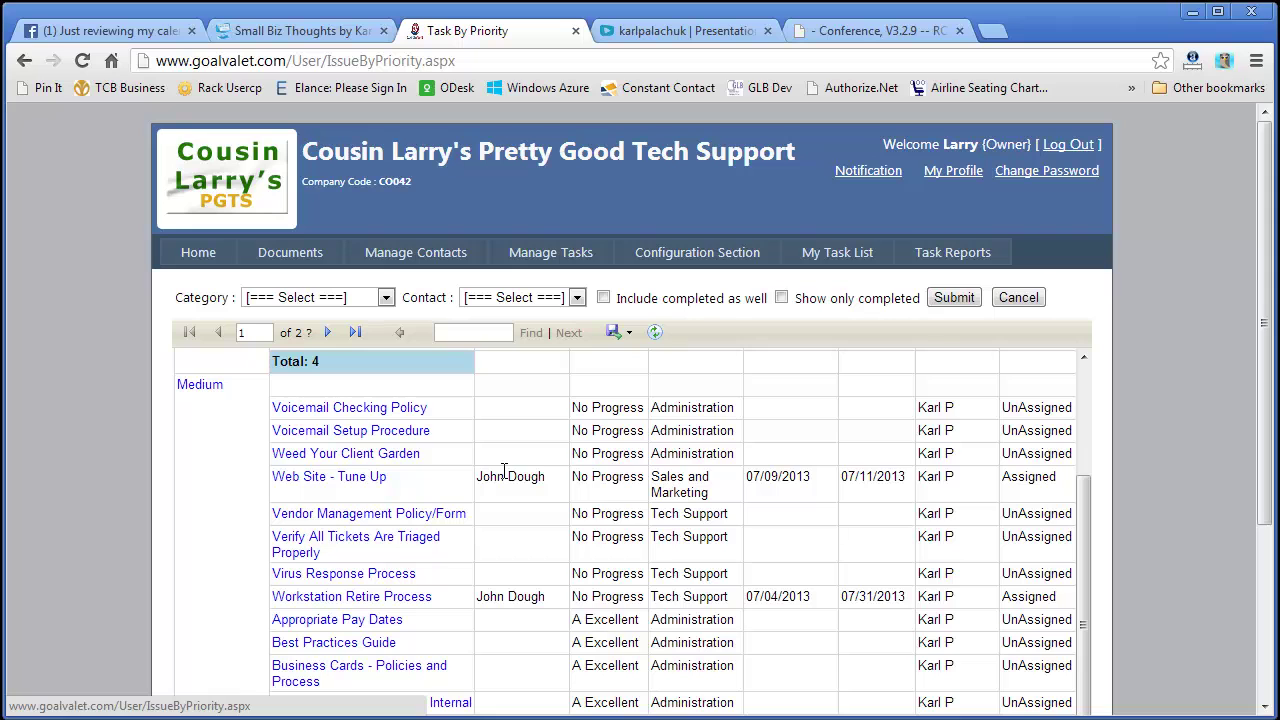
pyautogui.scroll(-5, 504, 470)
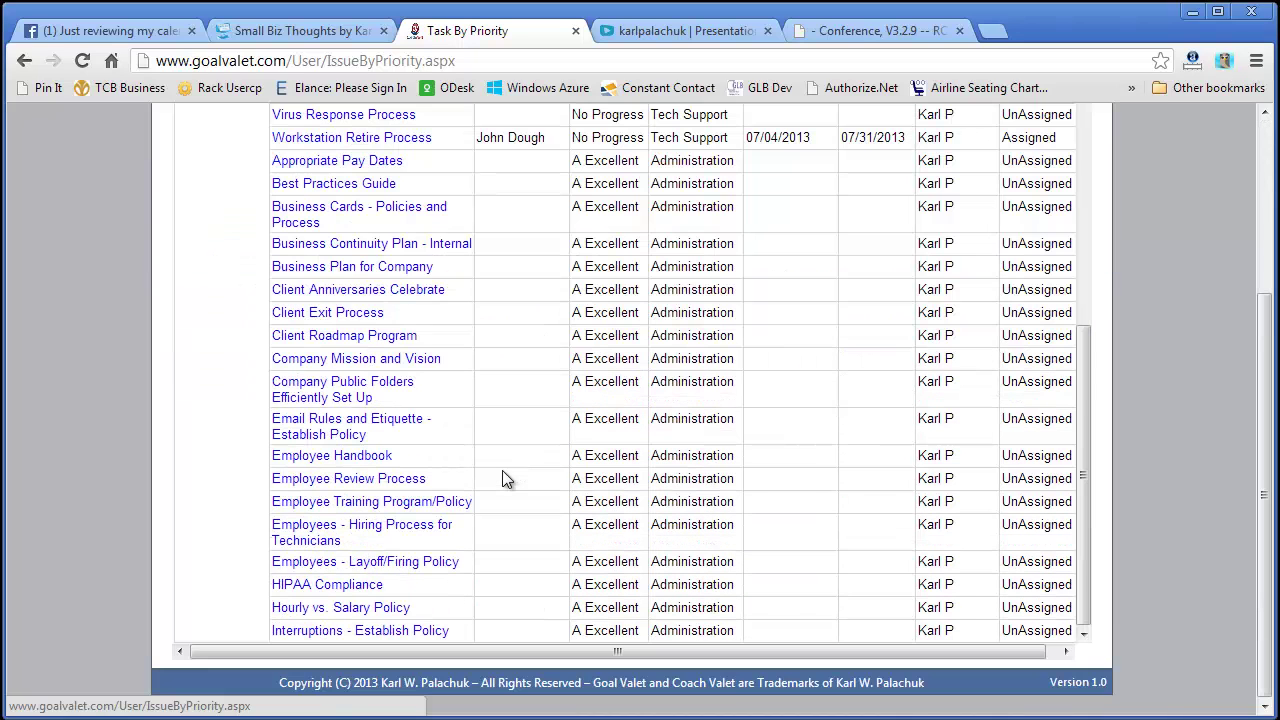
pyautogui.scroll(10, 502, 470)
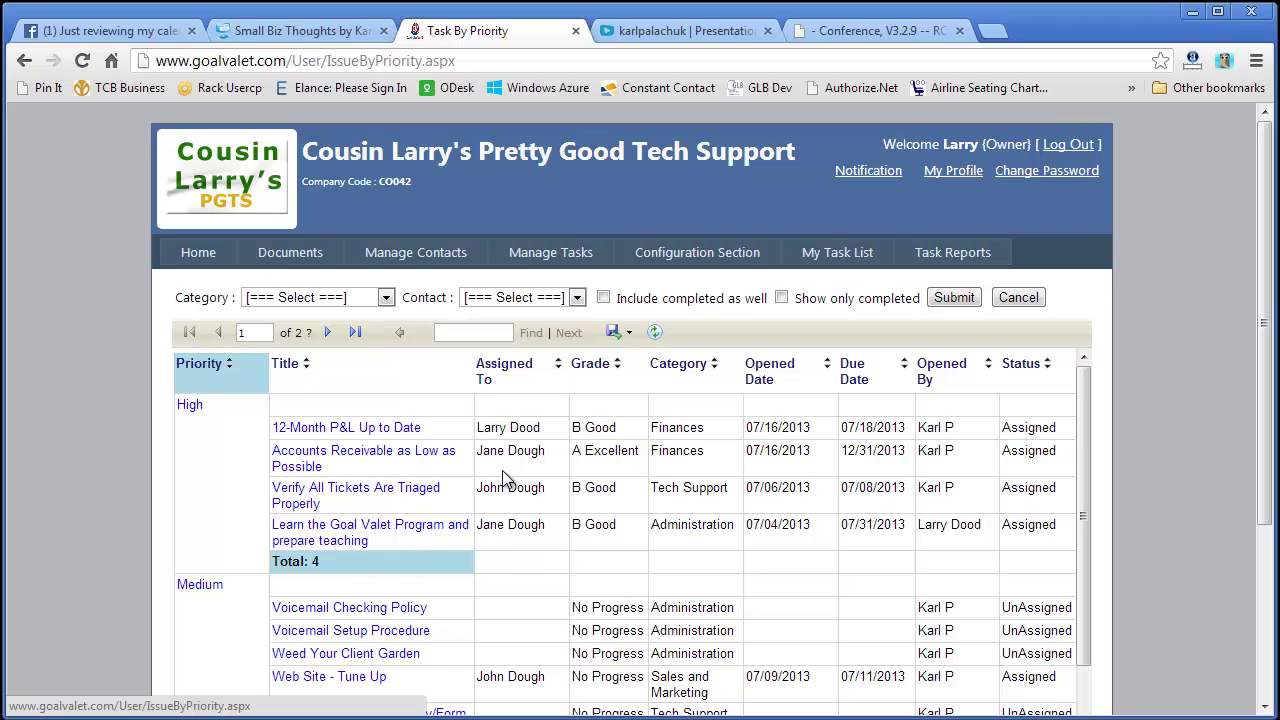
pyautogui.scroll(-10, 567, 563)
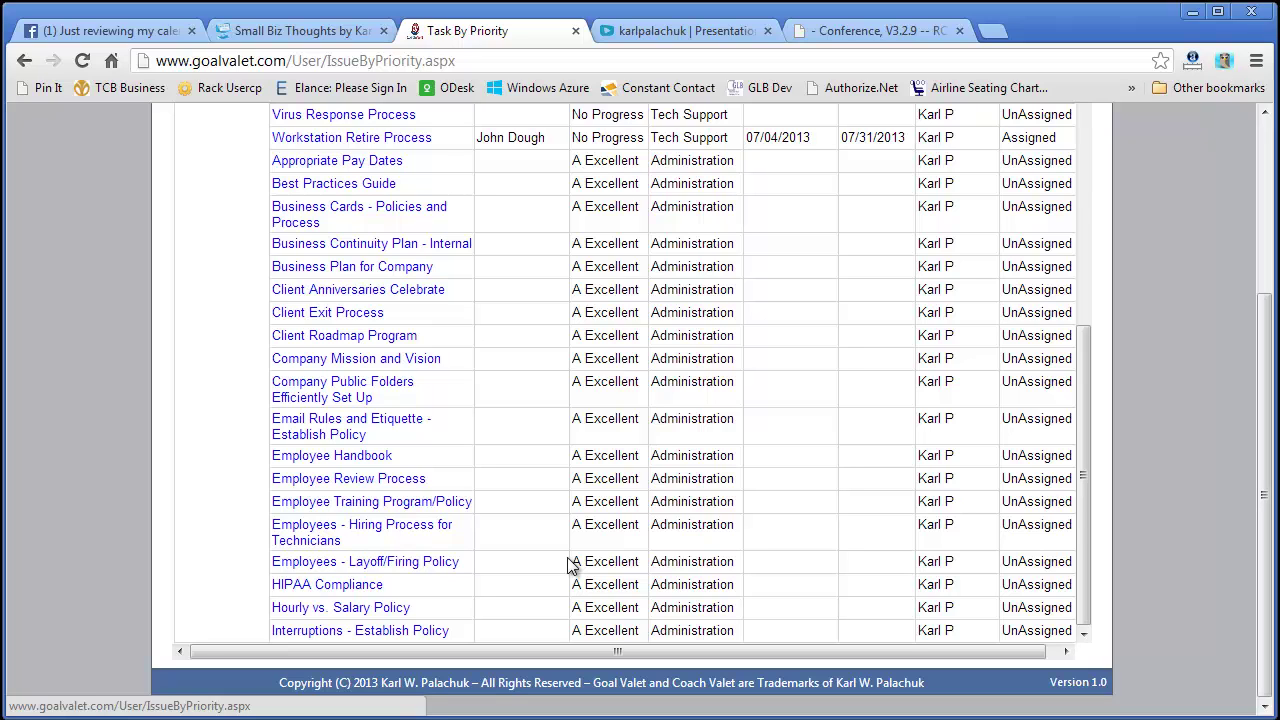
pyautogui.scroll(10, 567, 563)
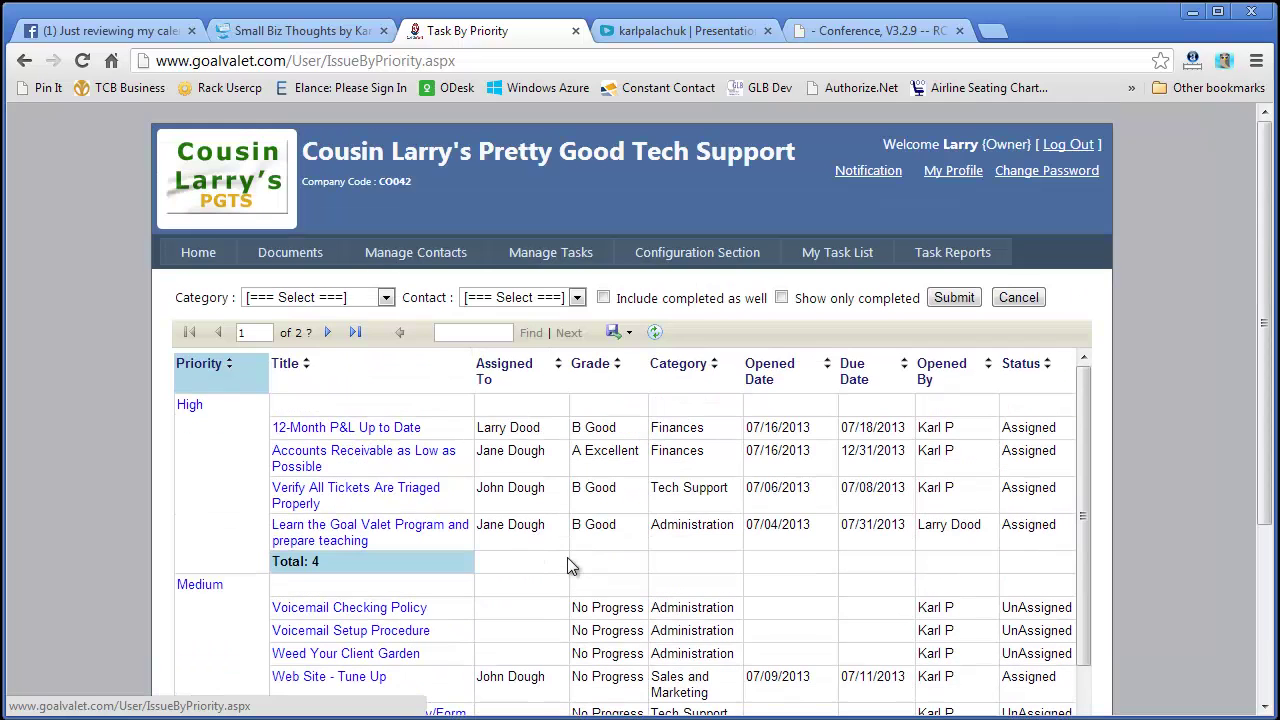
# Step: Open the task report by contact and look through the tasks without an owner
pyautogui.moveTo(942, 262)
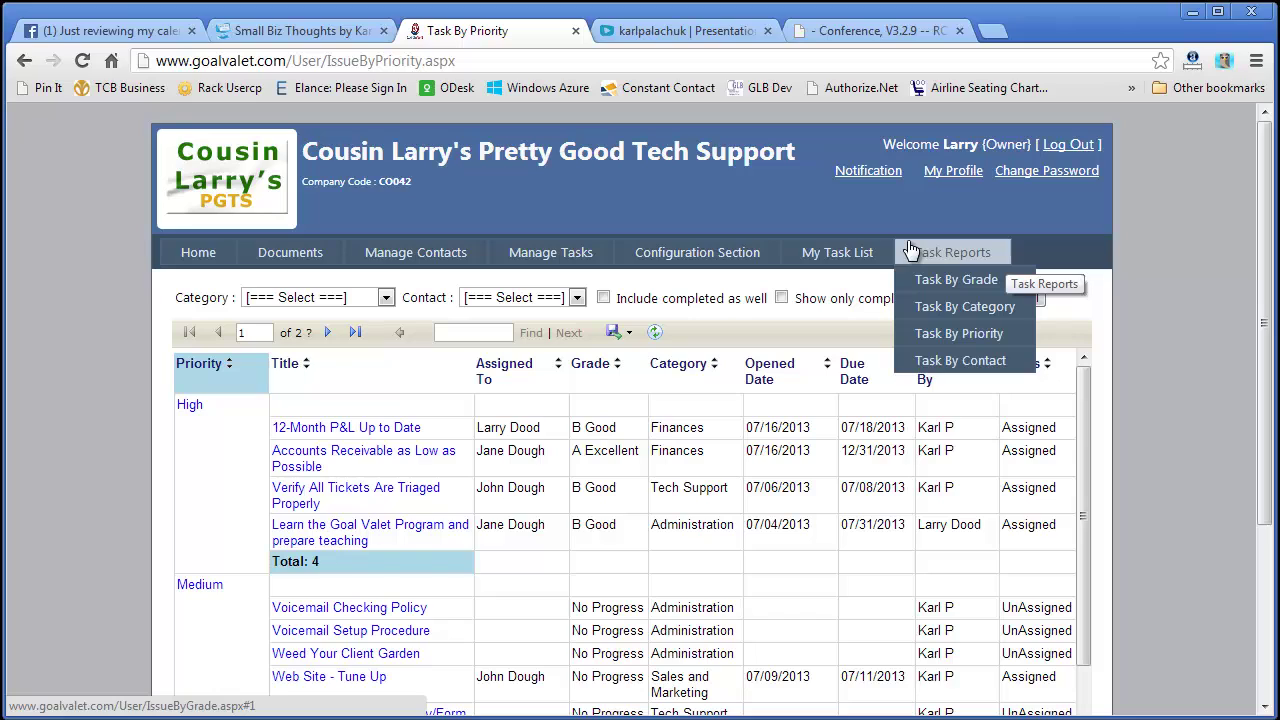
pyautogui.click(921, 369)
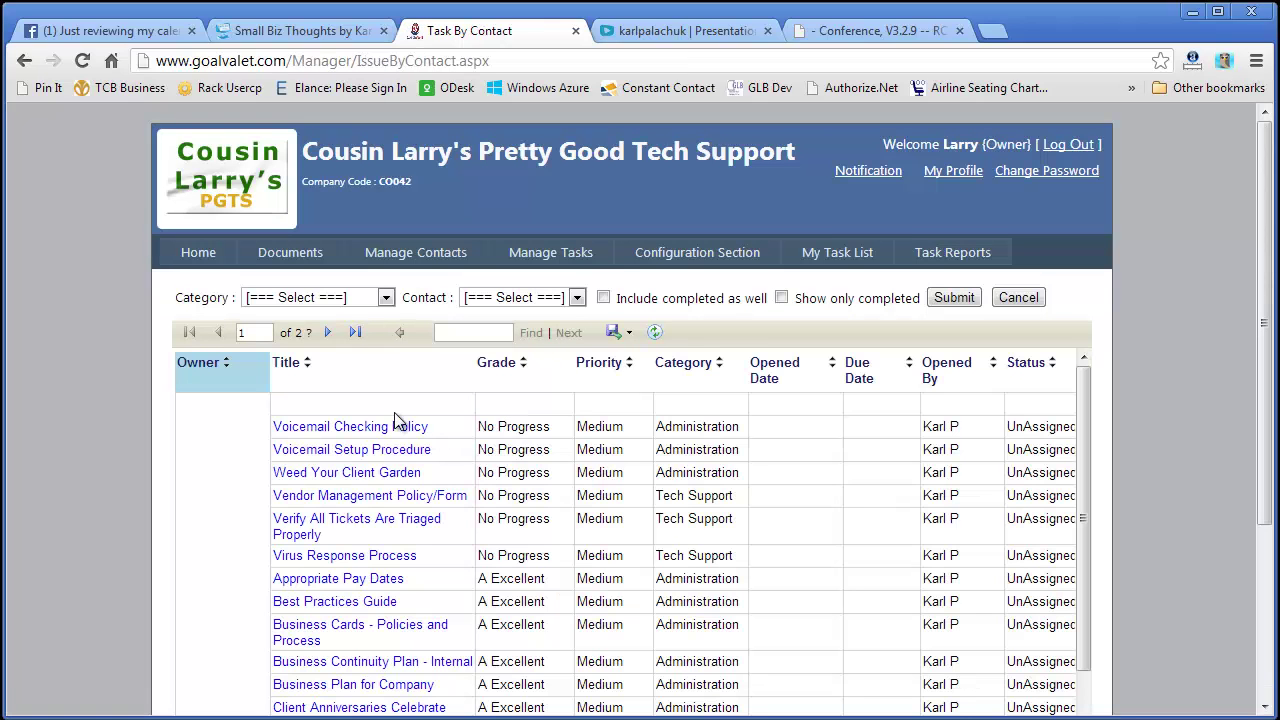
pyautogui.scroll(-6, 290, 525)
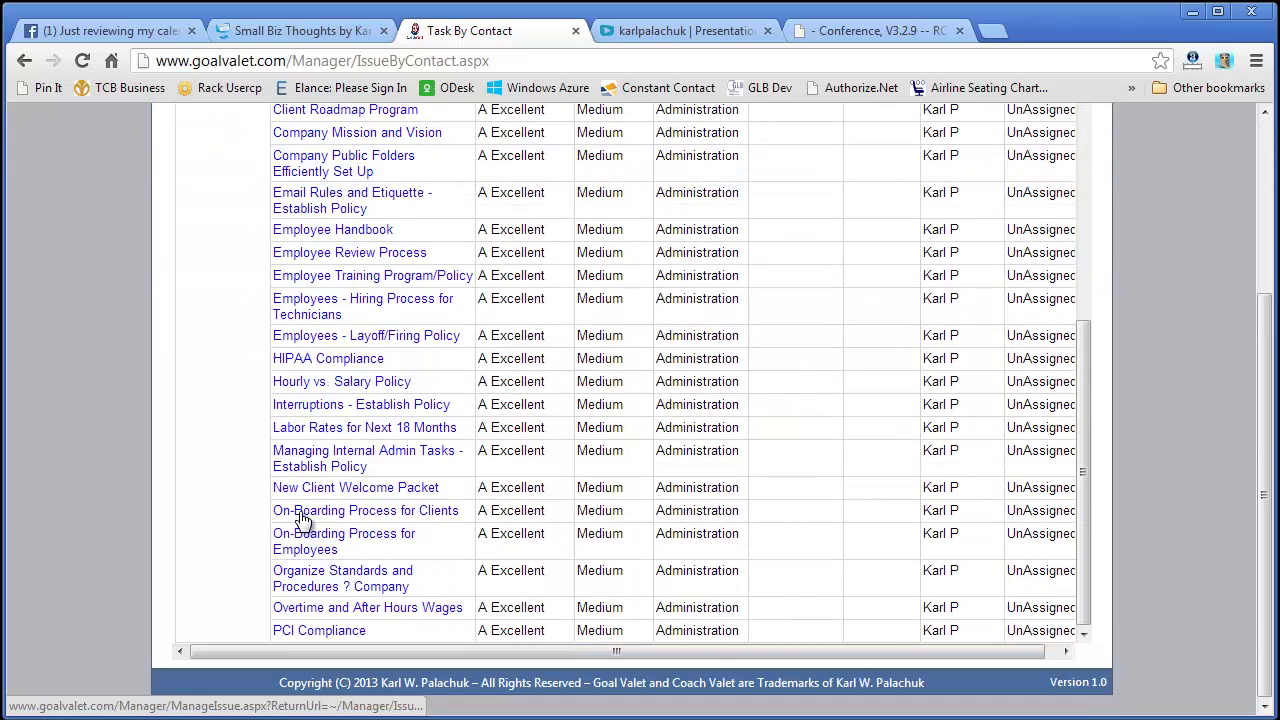
pyautogui.scroll(6, 303, 519)
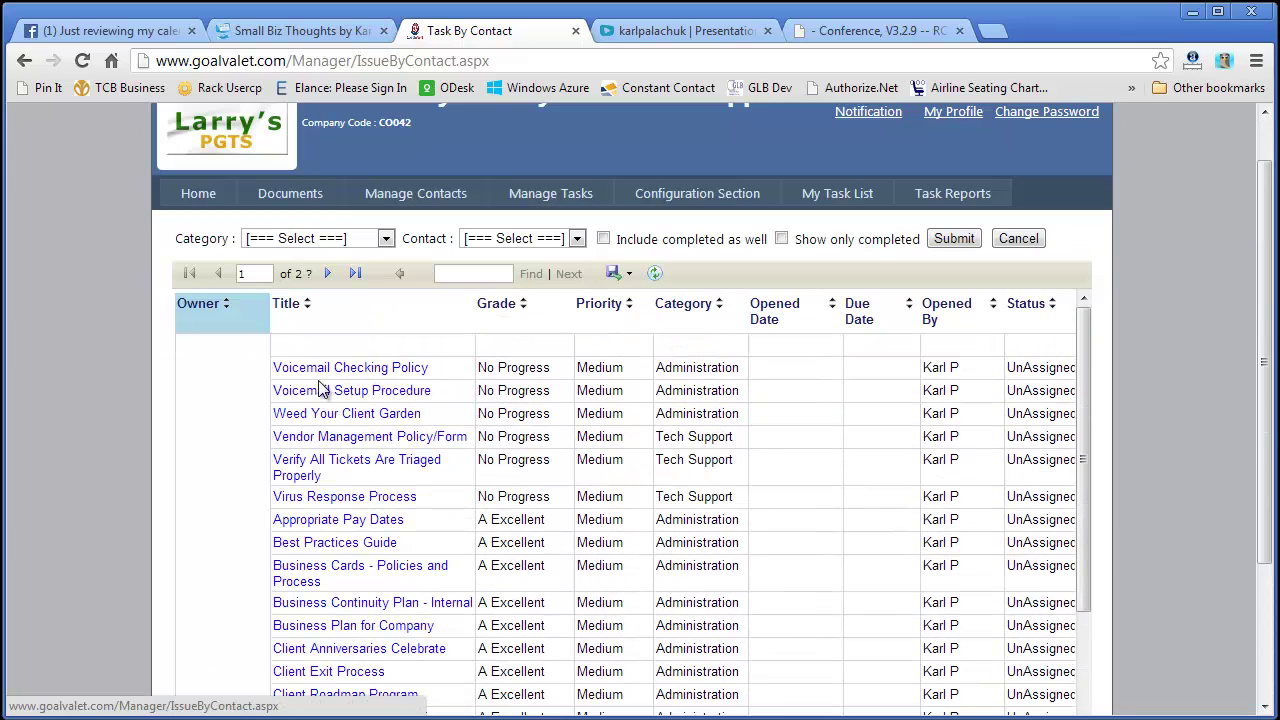
# Step: Restrict the contact report to the second contact in the list, leaving the category unfiltered
pyautogui.click(386, 240)
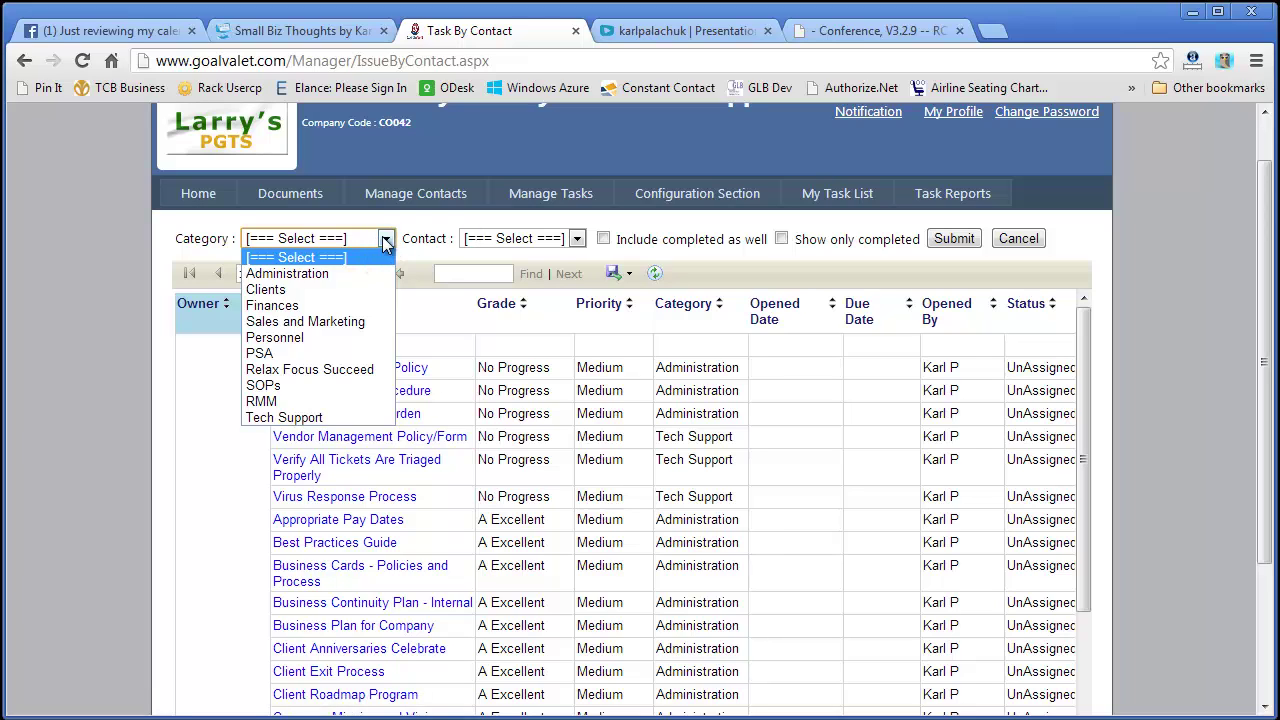
pyautogui.click(388, 245)
pyautogui.click(578, 240)
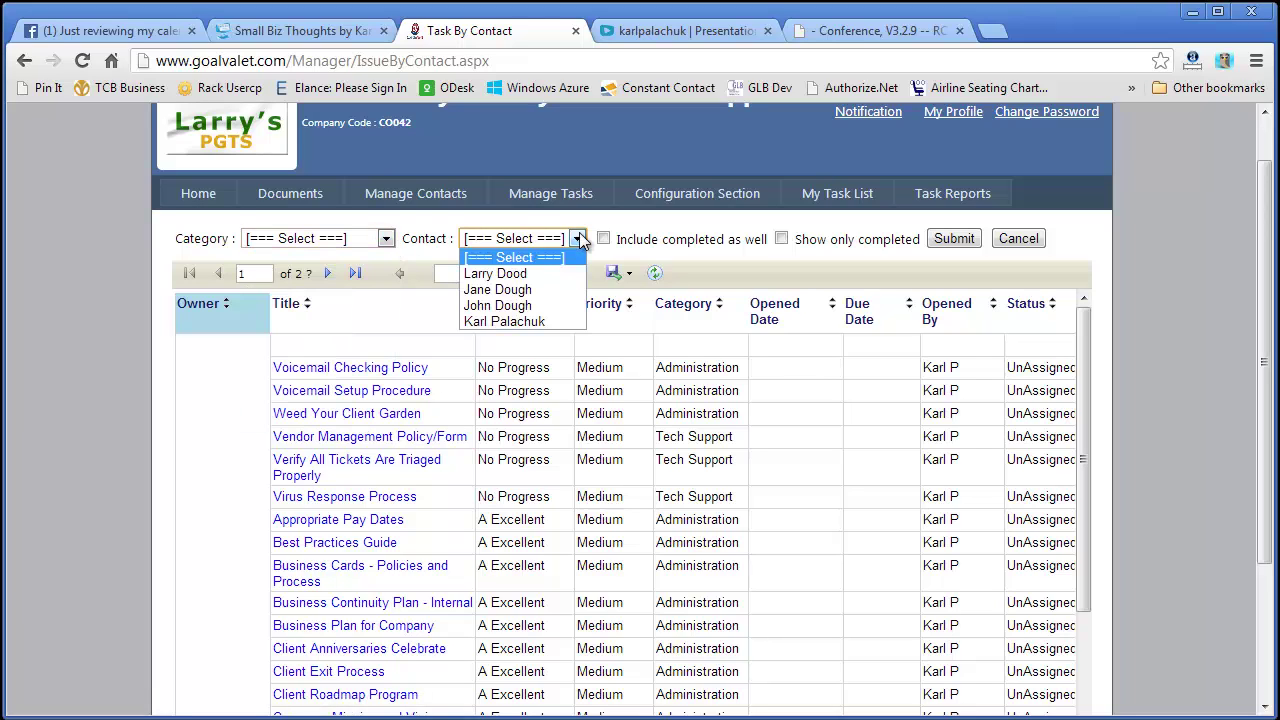
pyautogui.click(552, 287)
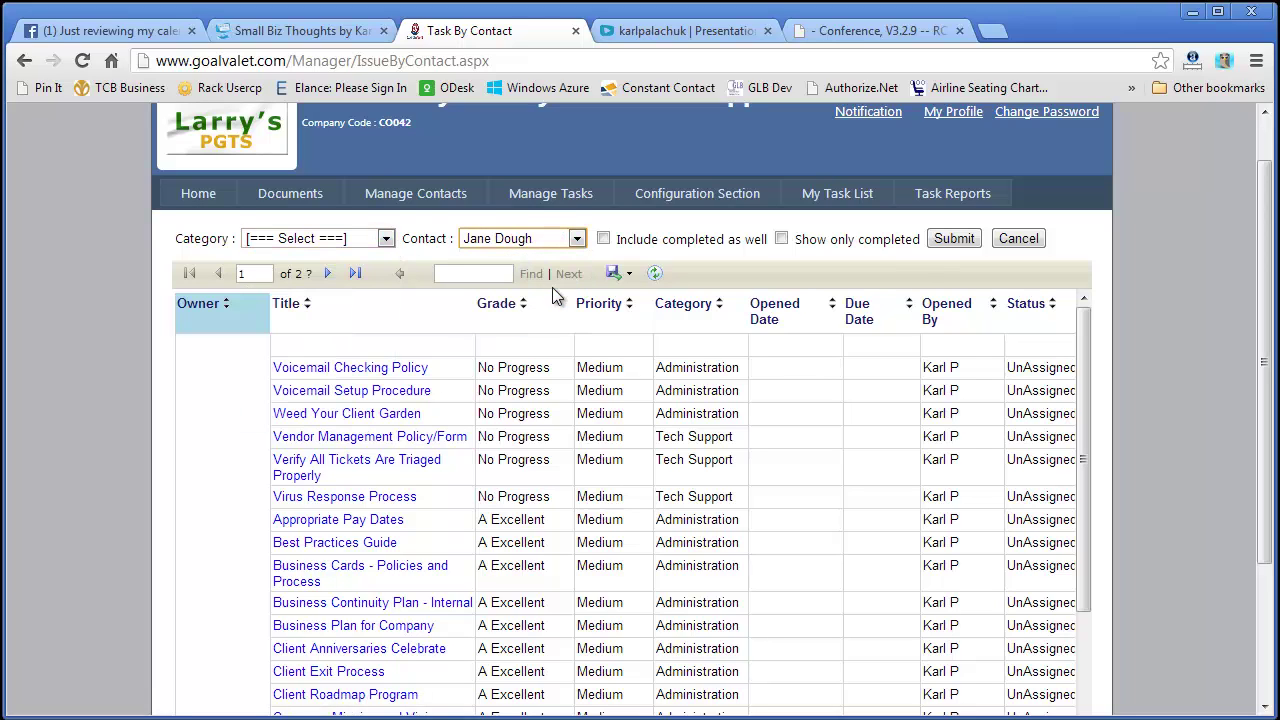
pyautogui.click(960, 240)
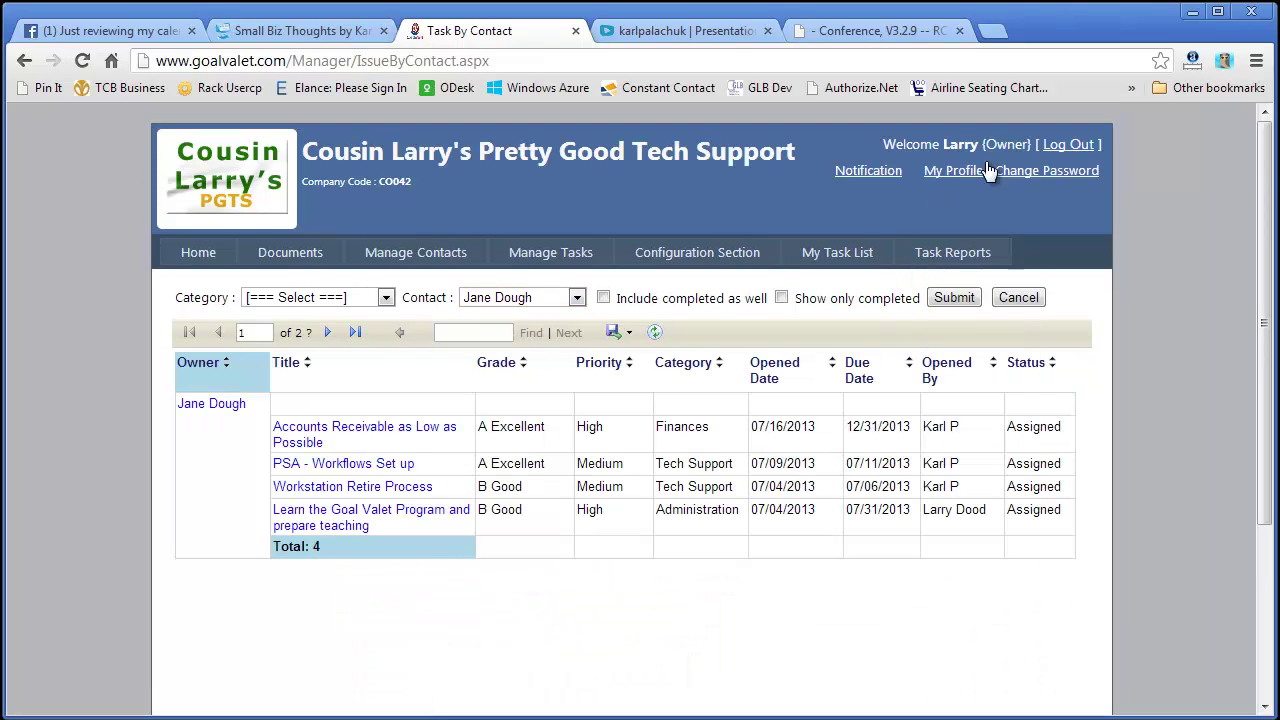
pyautogui.moveTo(955, 252)
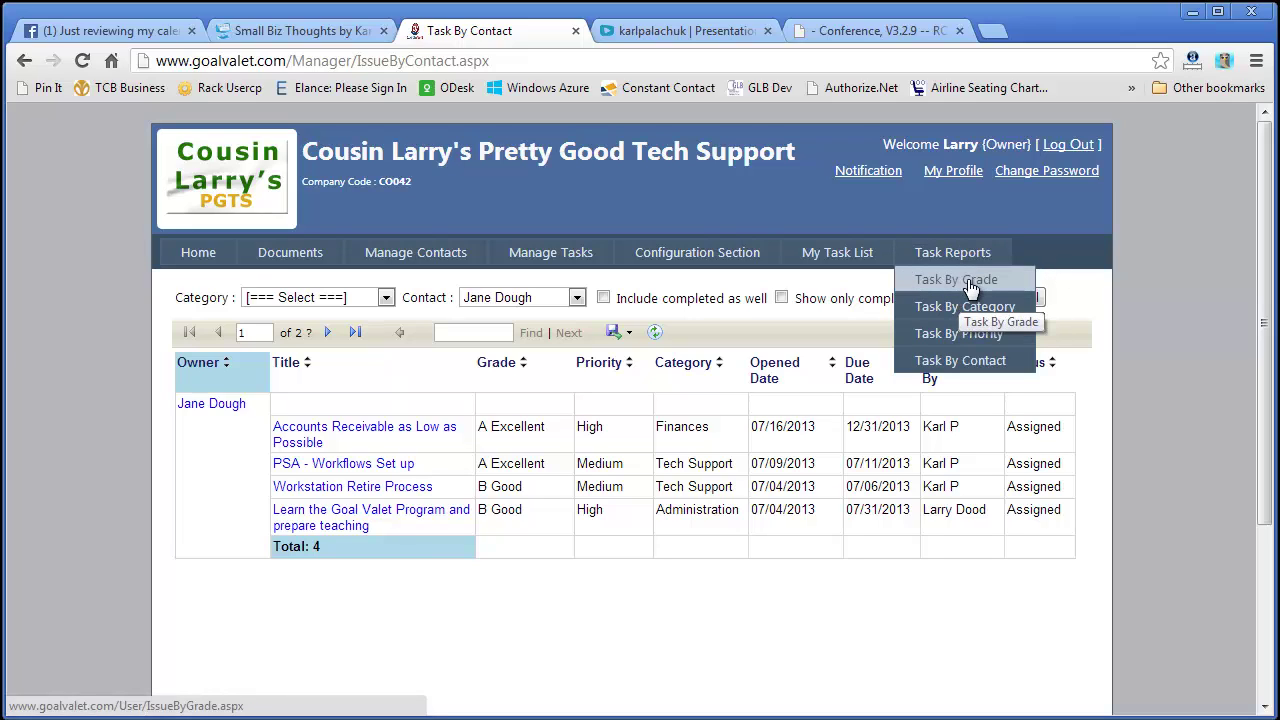